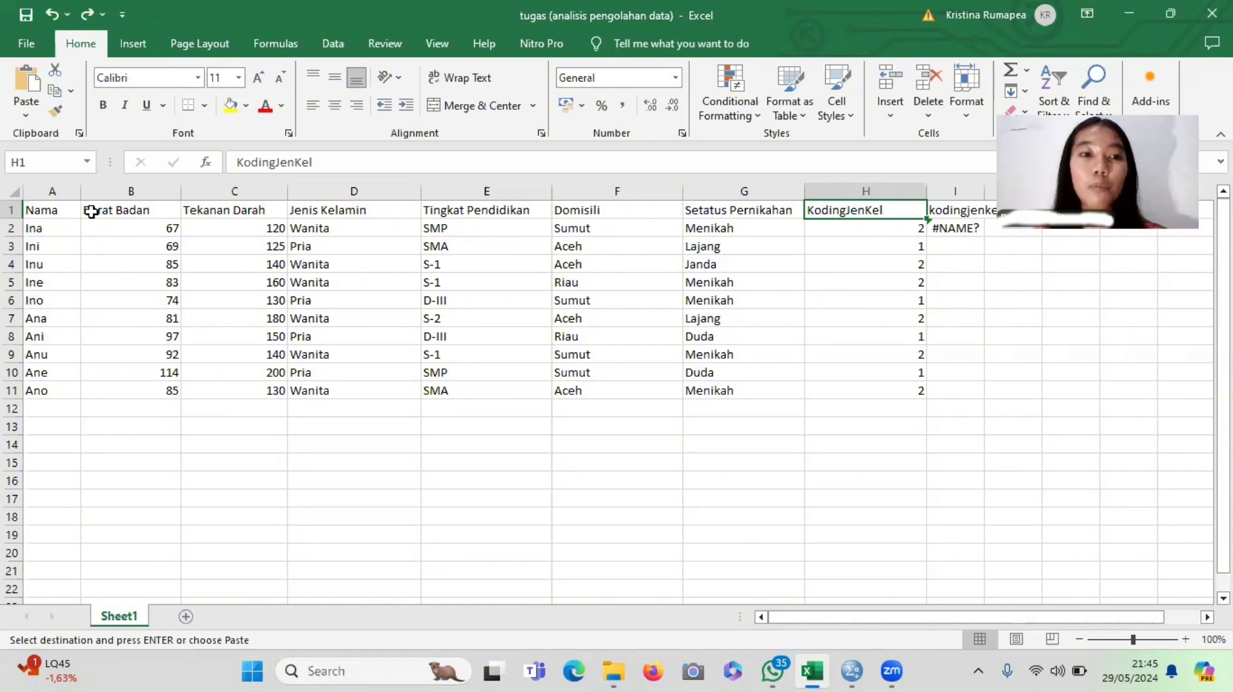
# Leave the Excel workbook, launch IBM SPSS Statistics 27 and display the variable definitions of the empty dataset
pyautogui.moveTo(57, 210); pyautogui.dragTo(653, 360)
pyautogui.doubleClick(584, 318)
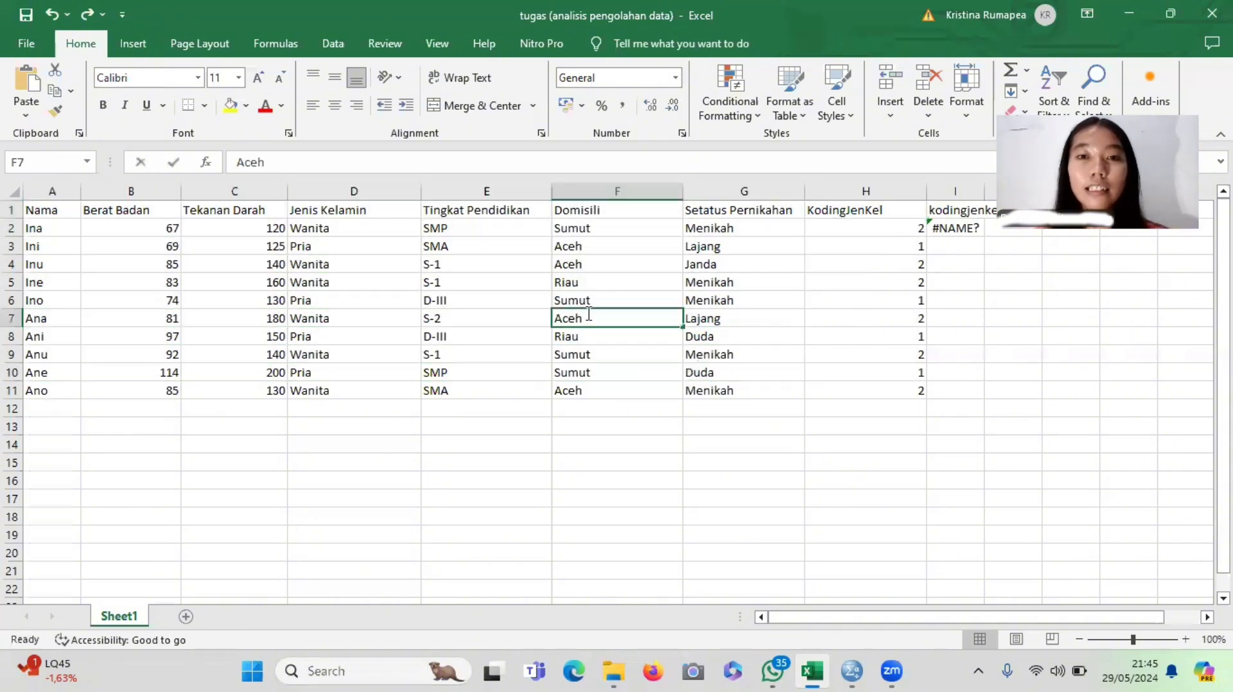
pyautogui.click(1129, 14)
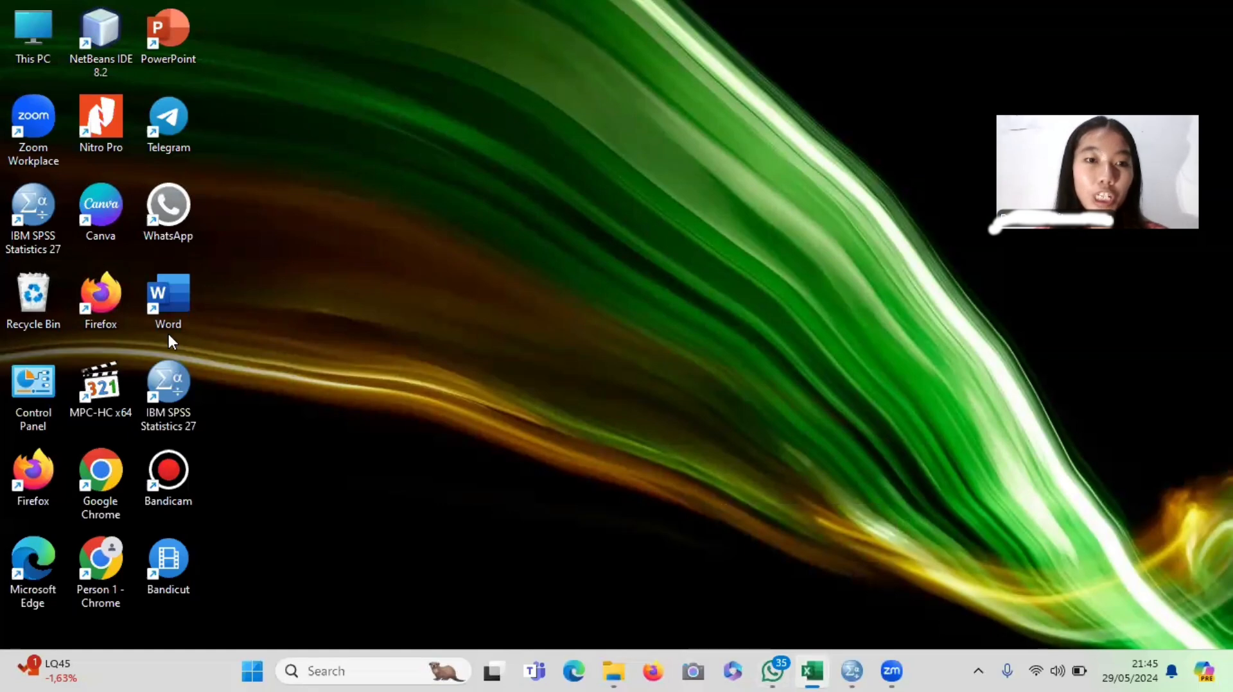
pyautogui.doubleClick(168, 386)
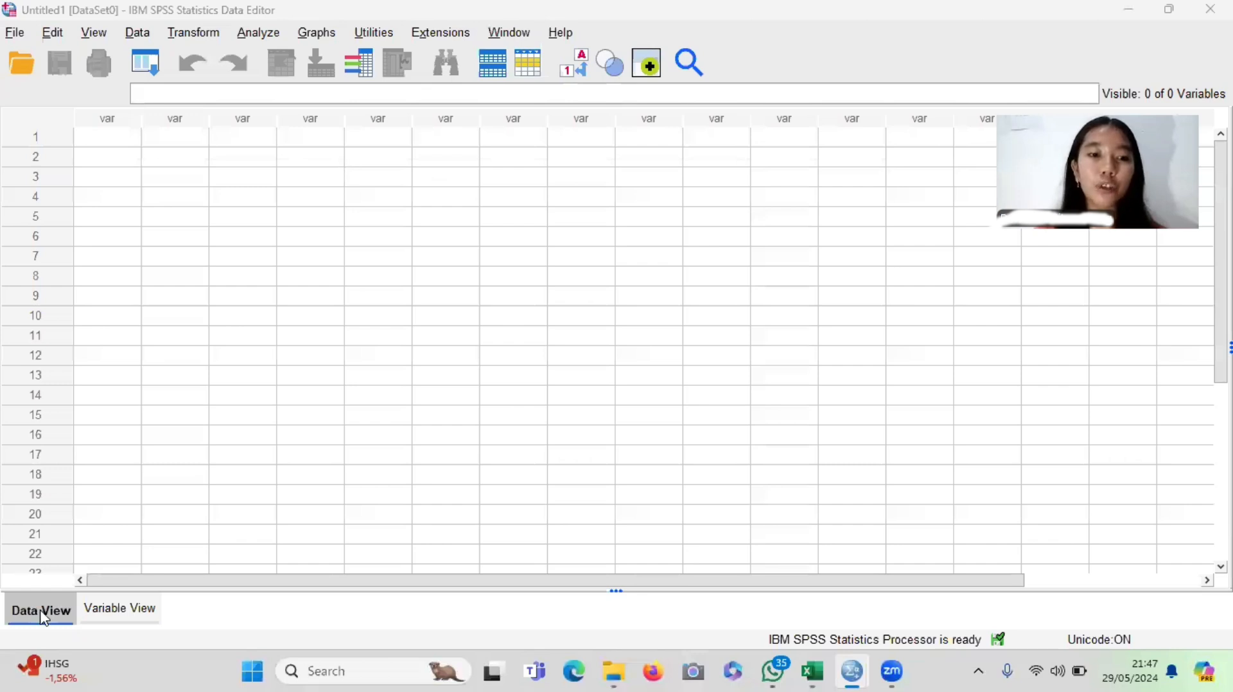
pyautogui.click(114, 623)
pyautogui.click(115, 623)
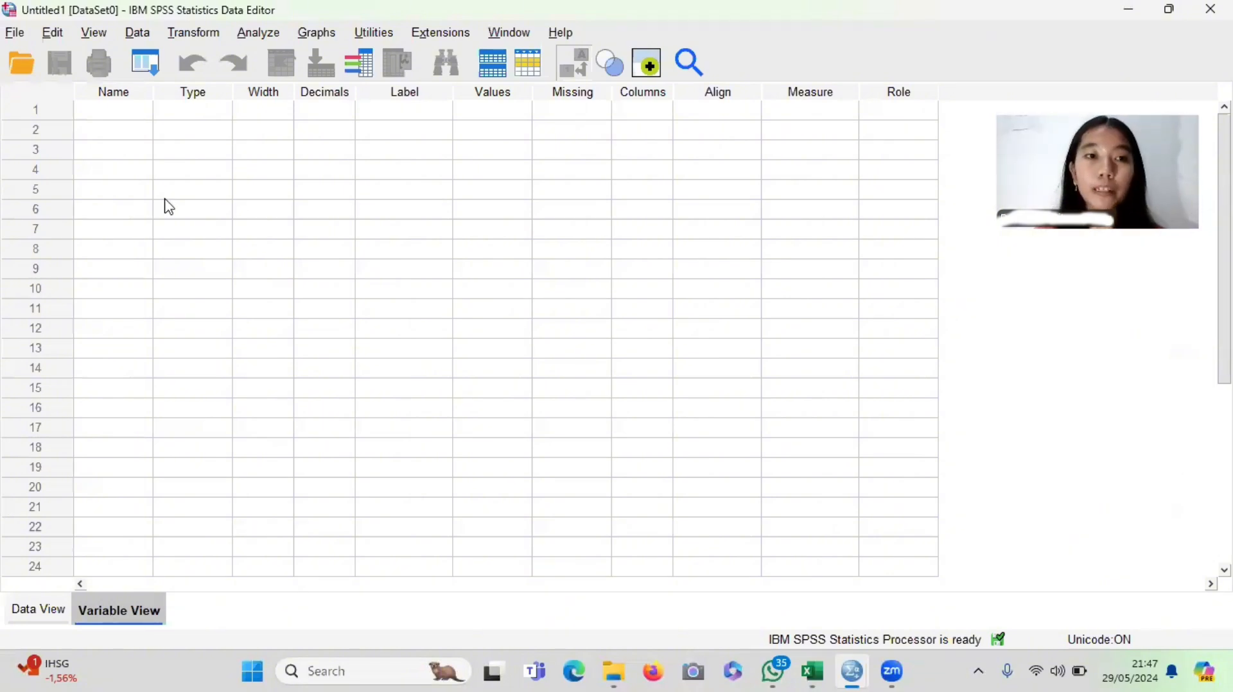
# Create the first variable and name it InisialNama
pyautogui.click(113, 110)
pyautogui.write('Inisa')
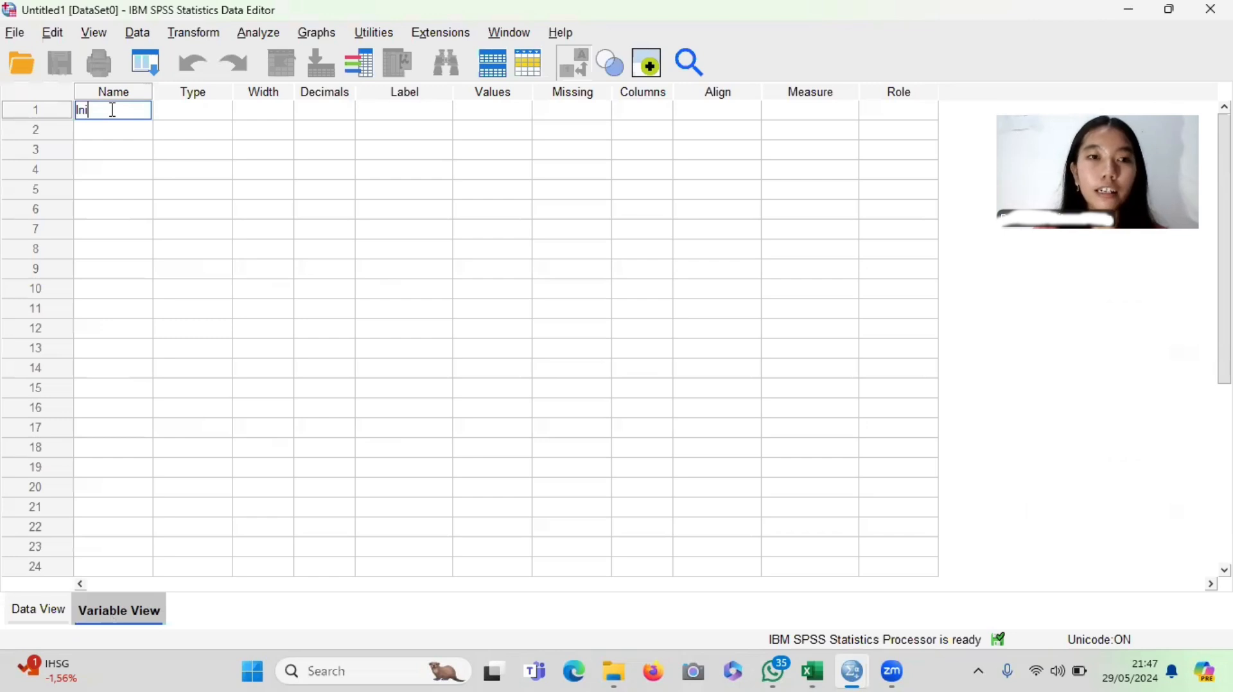
pyautogui.press('BackSpace')
pyautogui.press('BackSpace')
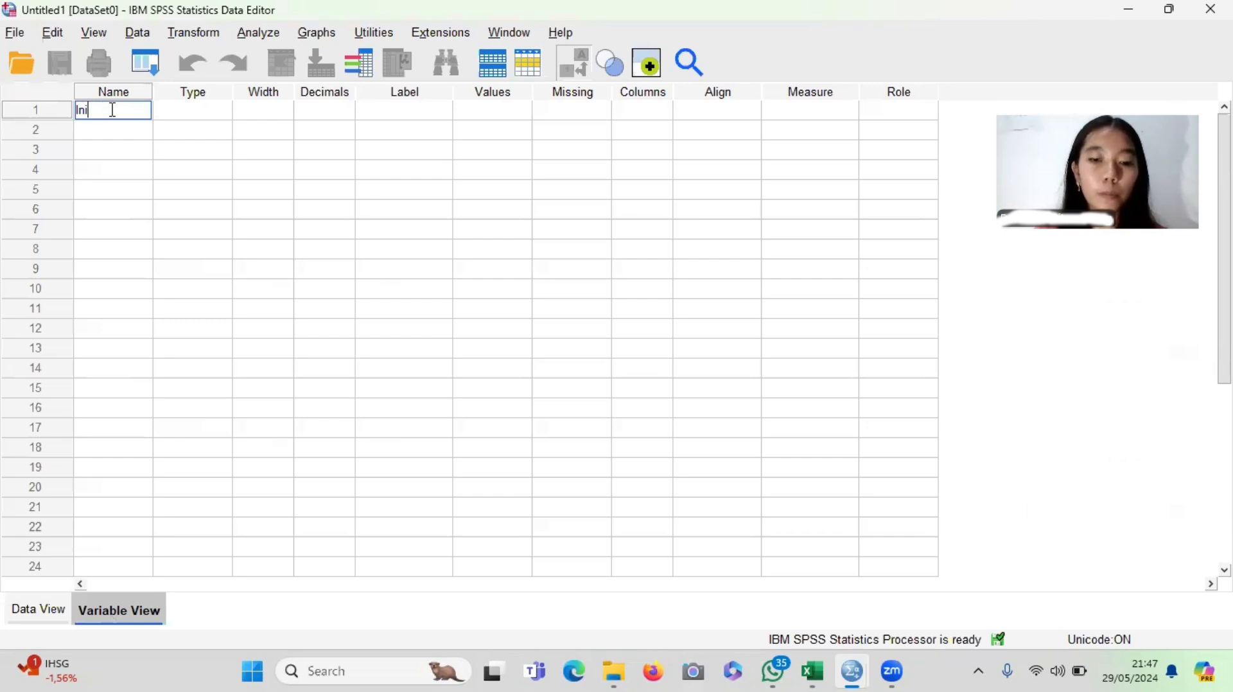
pyautogui.write('sialNAma')
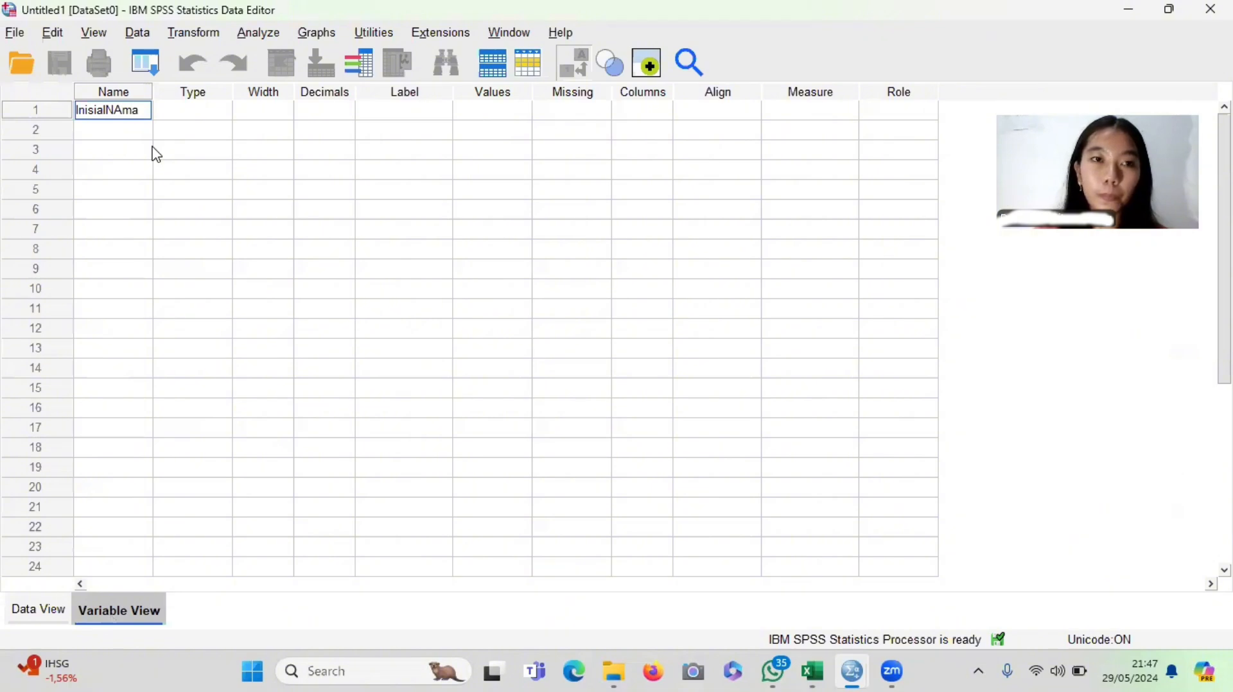
pyautogui.press('BackSpace')
pyautogui.write('a')
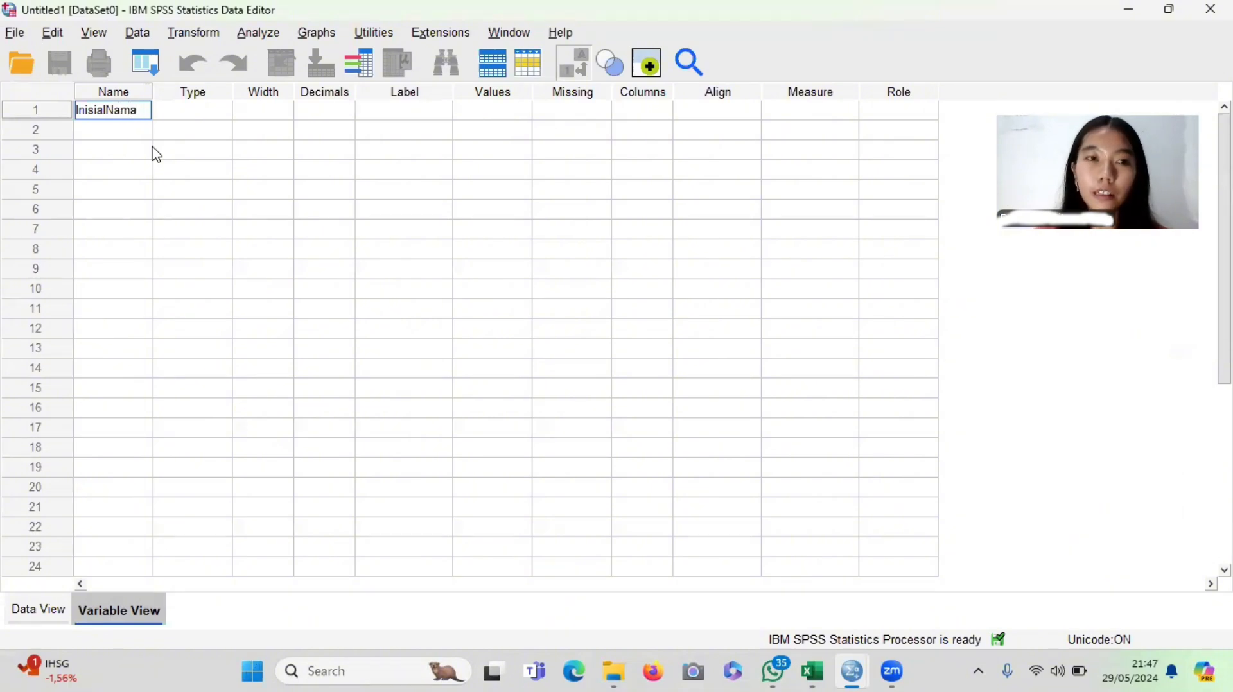
pyautogui.press('Tab')
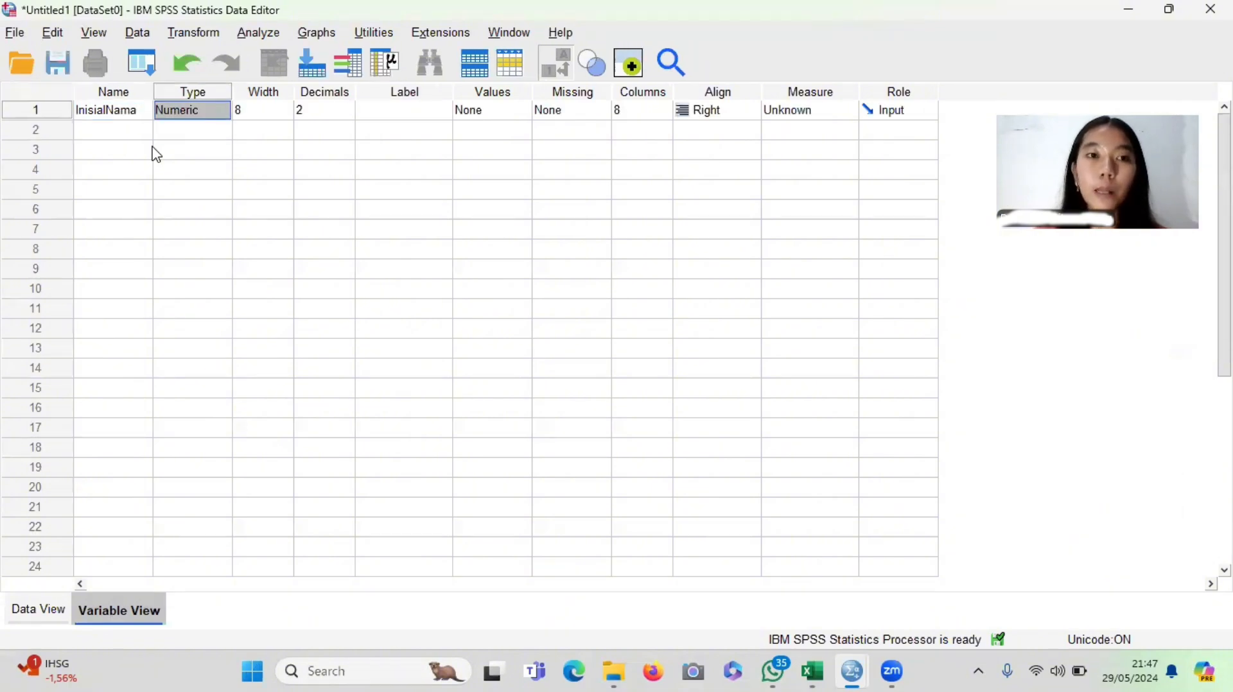
# Set the InisialNama variable's type to String
pyautogui.click(221, 117)
pyautogui.click(222, 114)
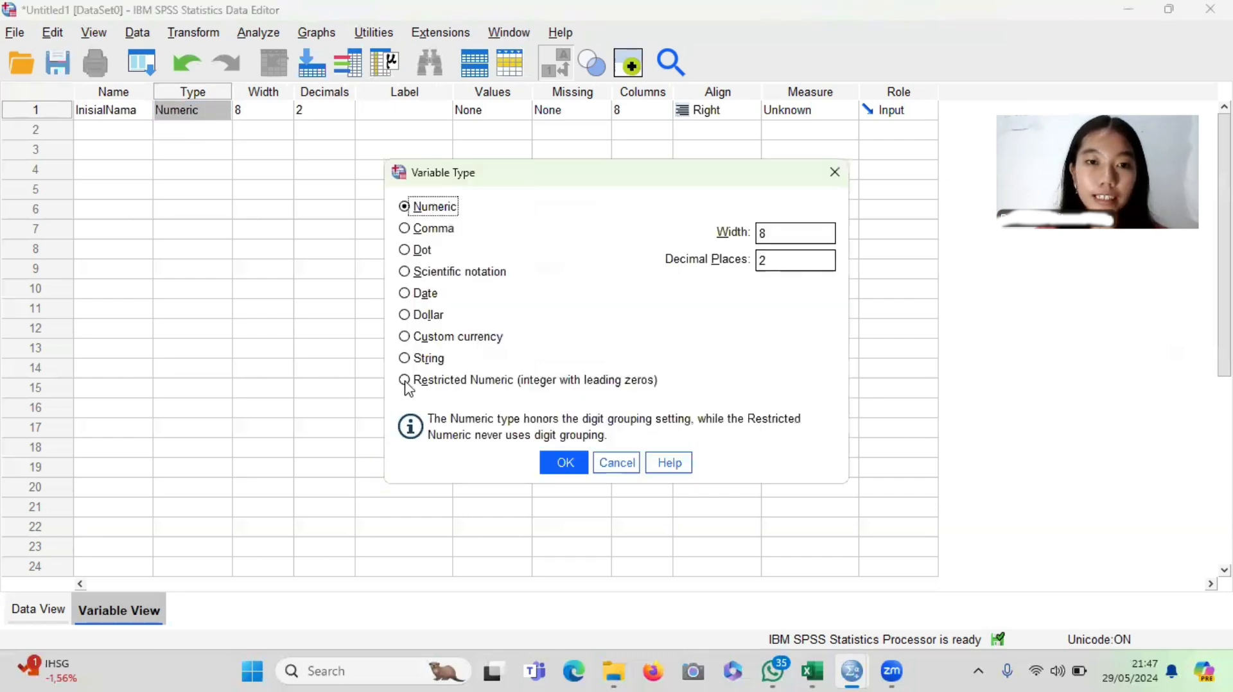
pyautogui.click(412, 359)
pyautogui.press('Return')
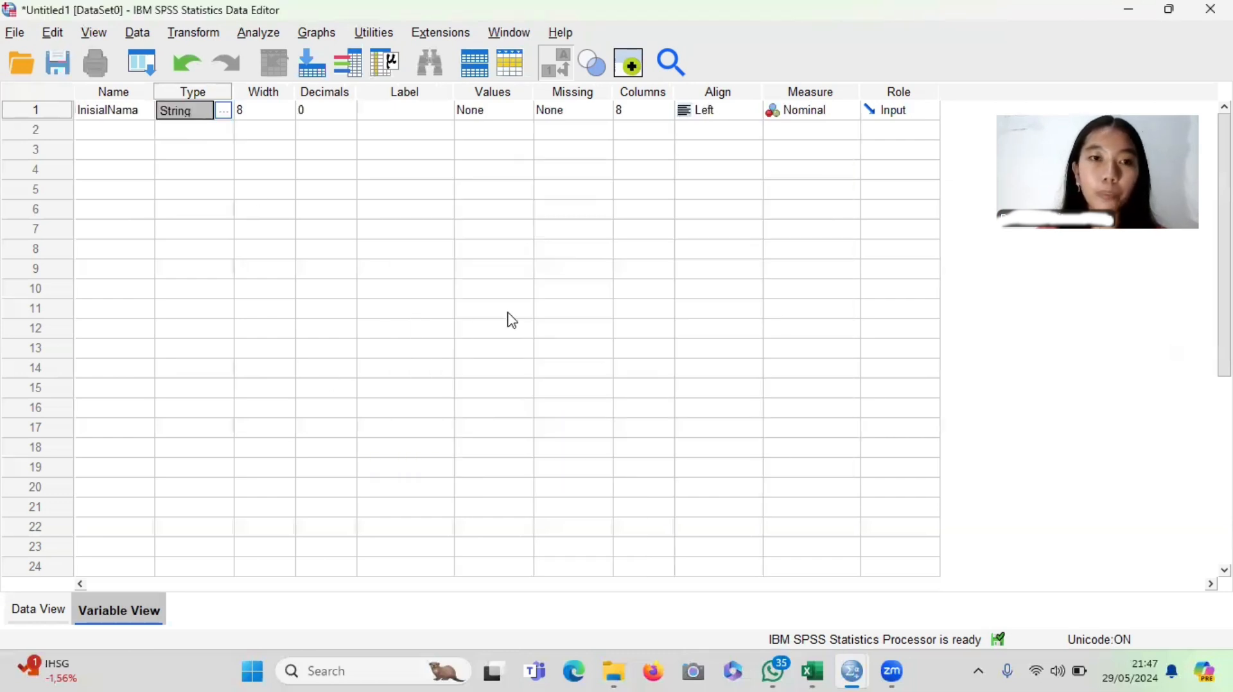
pyautogui.press('Right')
pyautogui.press('pagedown')
pyautogui.press('Down')
pyautogui.press('Down')
pyautogui.press('Down')
pyautogui.press('Down')
pyautogui.press('Down')
pyautogui.press('Down')
pyautogui.press('Down')
pyautogui.press('Down')
pyautogui.press('Down')
pyautogui.press('Down')
pyautogui.press('Down')
pyautogui.press('Down')
pyautogui.press('Down')
pyautogui.press('Down')
pyautogui.press('Down')
pyautogui.press('Down')
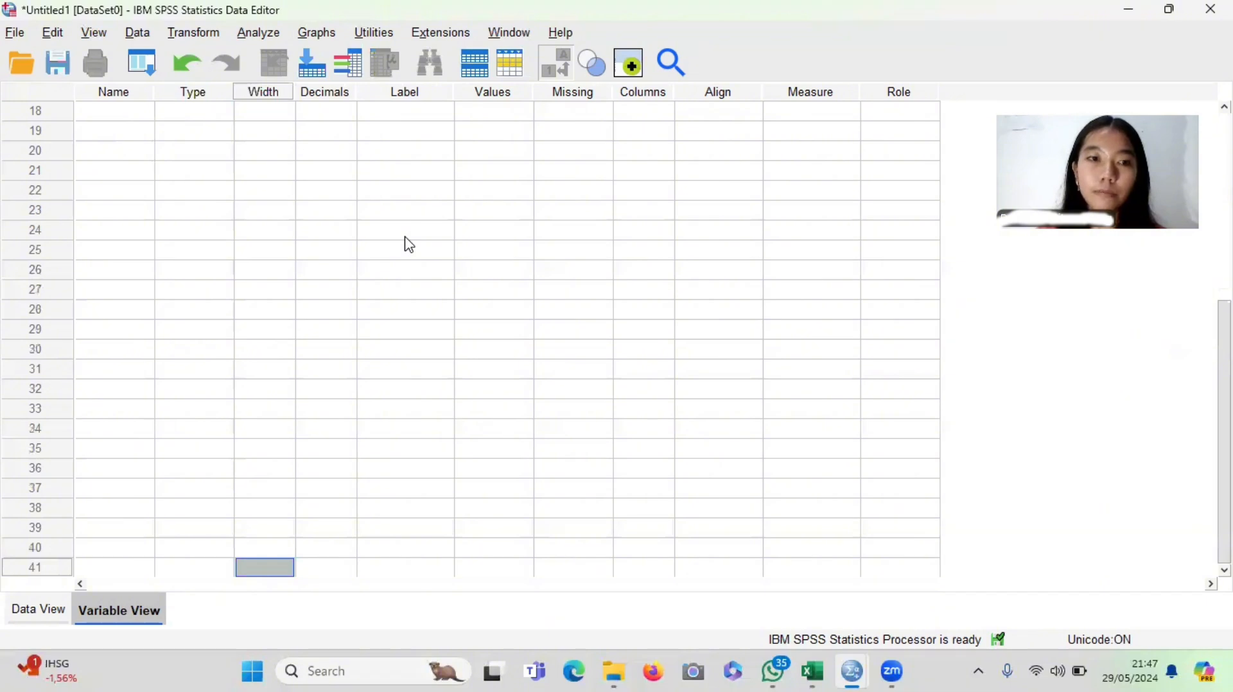
pyautogui.scroll(6, 426, 179)
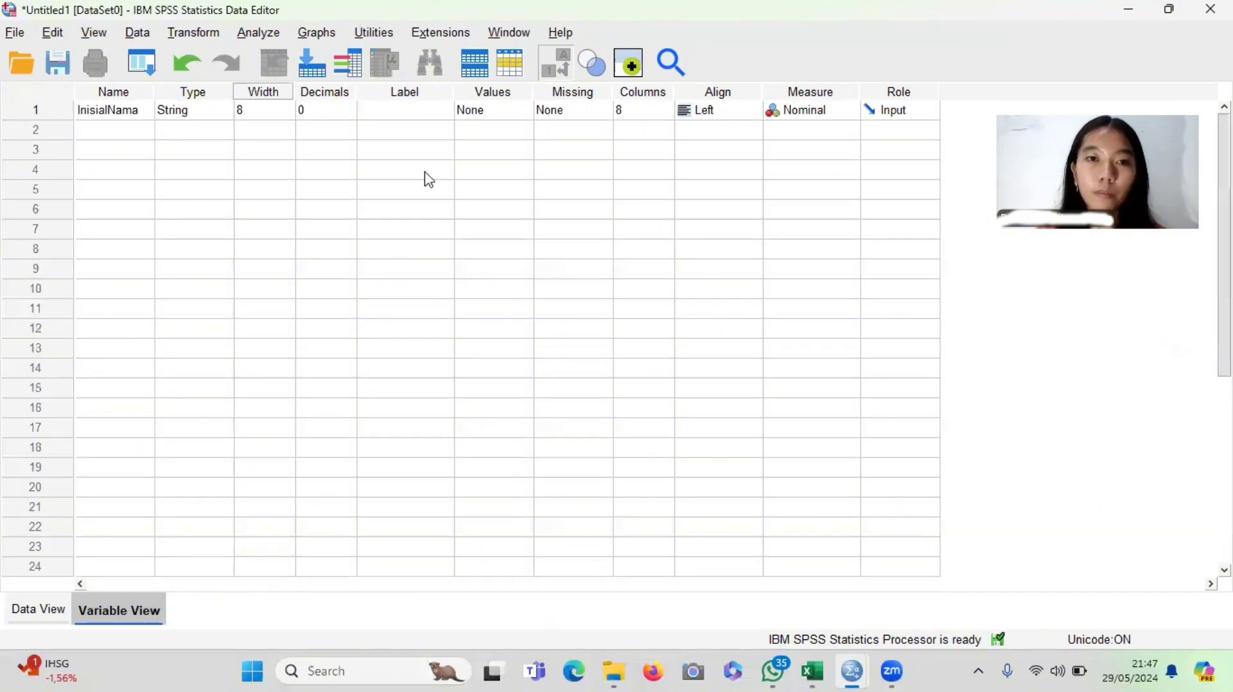
# Give the InisialNama variable the label "Inisial Nama"
pyautogui.click(328, 114)
pyautogui.click(371, 111)
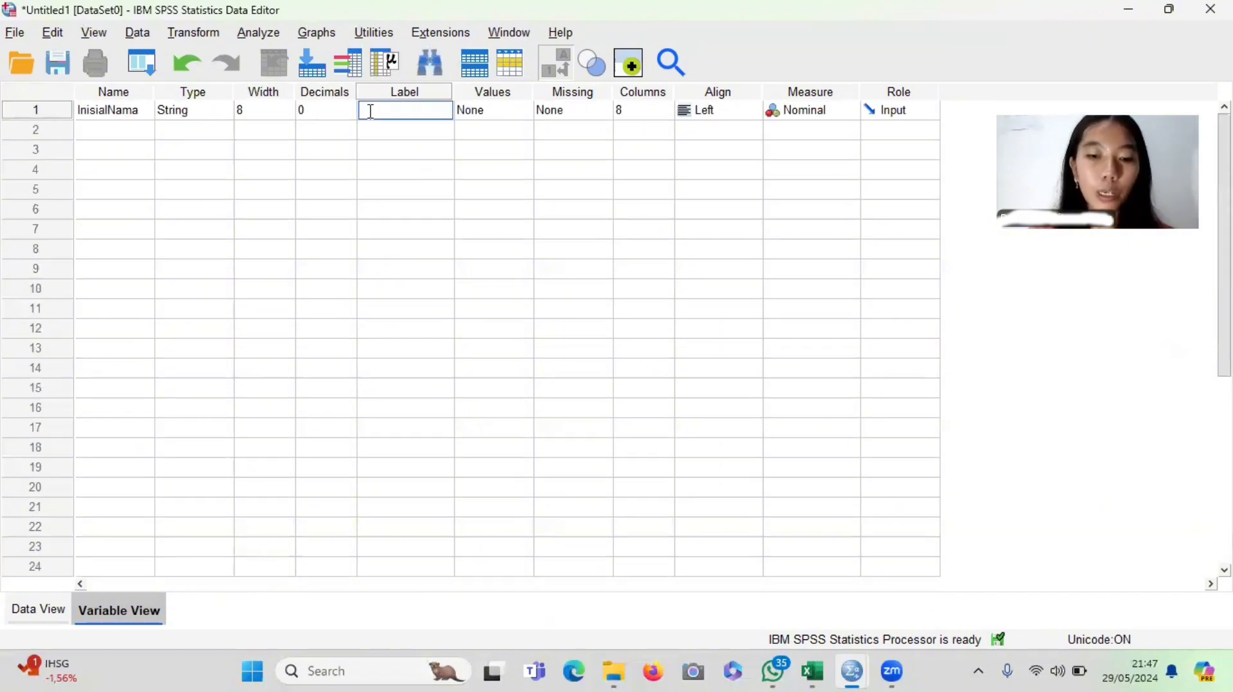
pyautogui.write('Inisis')
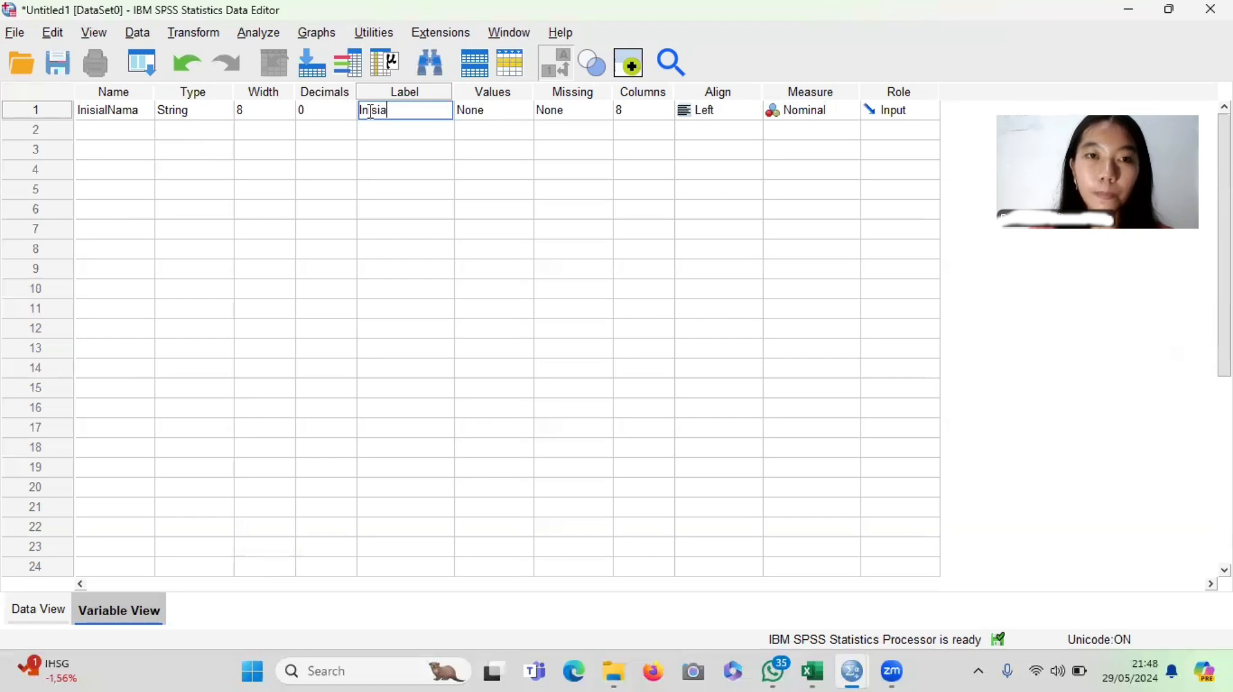
pyautogui.write('Nama')
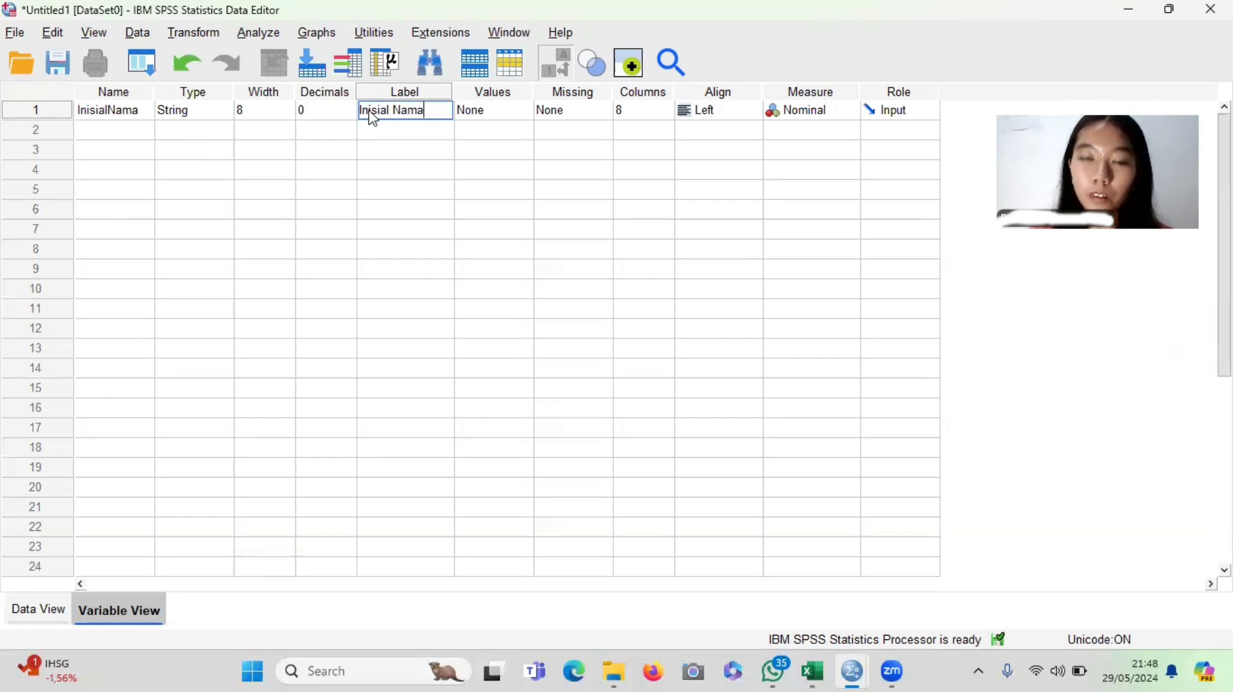
pyautogui.press('Return')
# Create the second variable in row 2 and name it BeratBadan, keeping the default numeric type
pyautogui.press('Left')
pyautogui.press('Left')
pyautogui.press('Left')
pyautogui.press('Left')
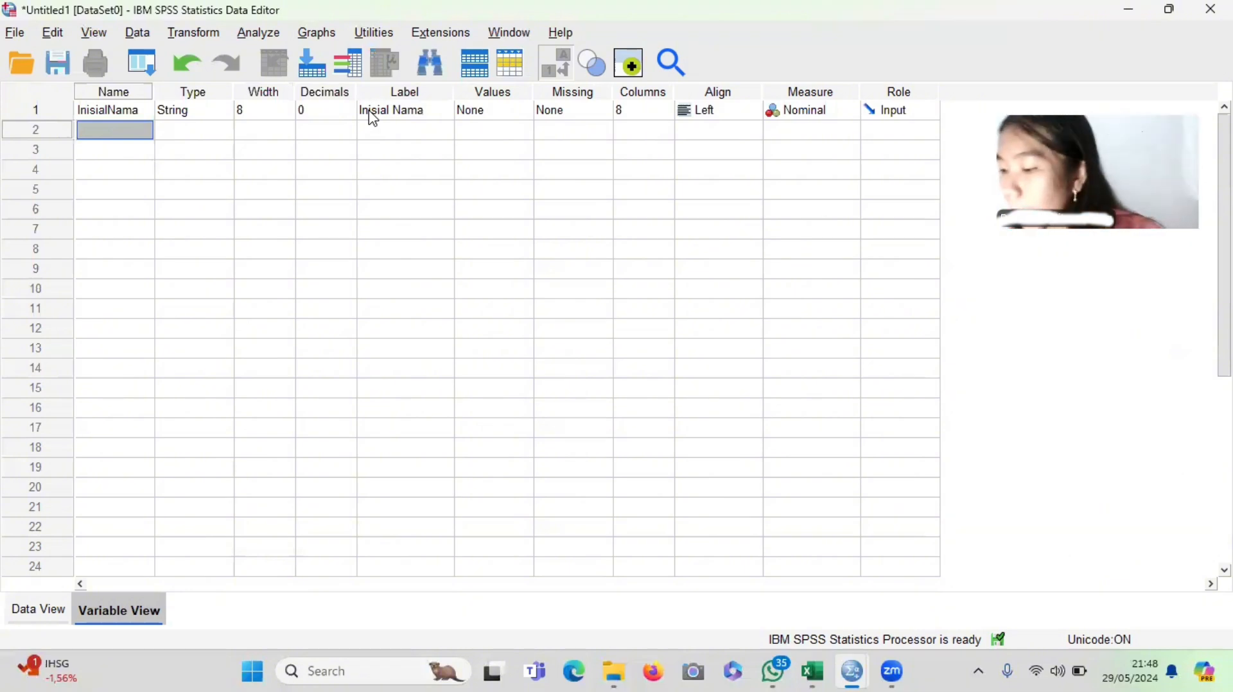
pyautogui.write('B')
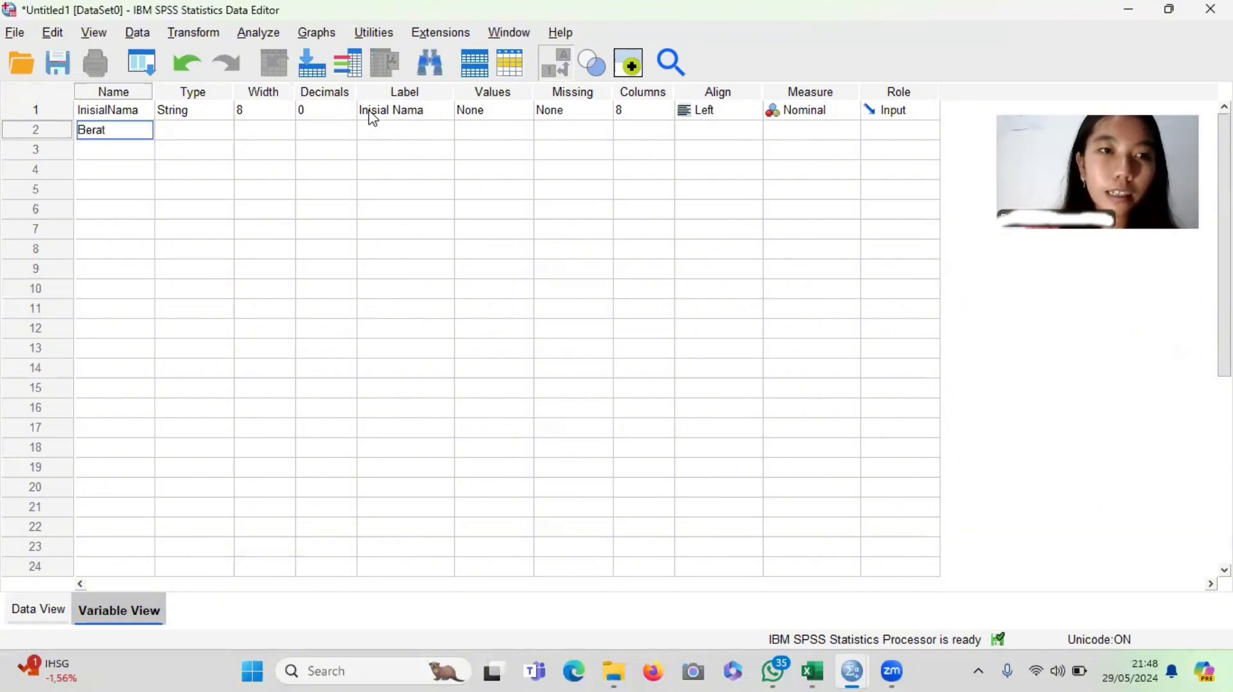
pyautogui.write('eratBA')
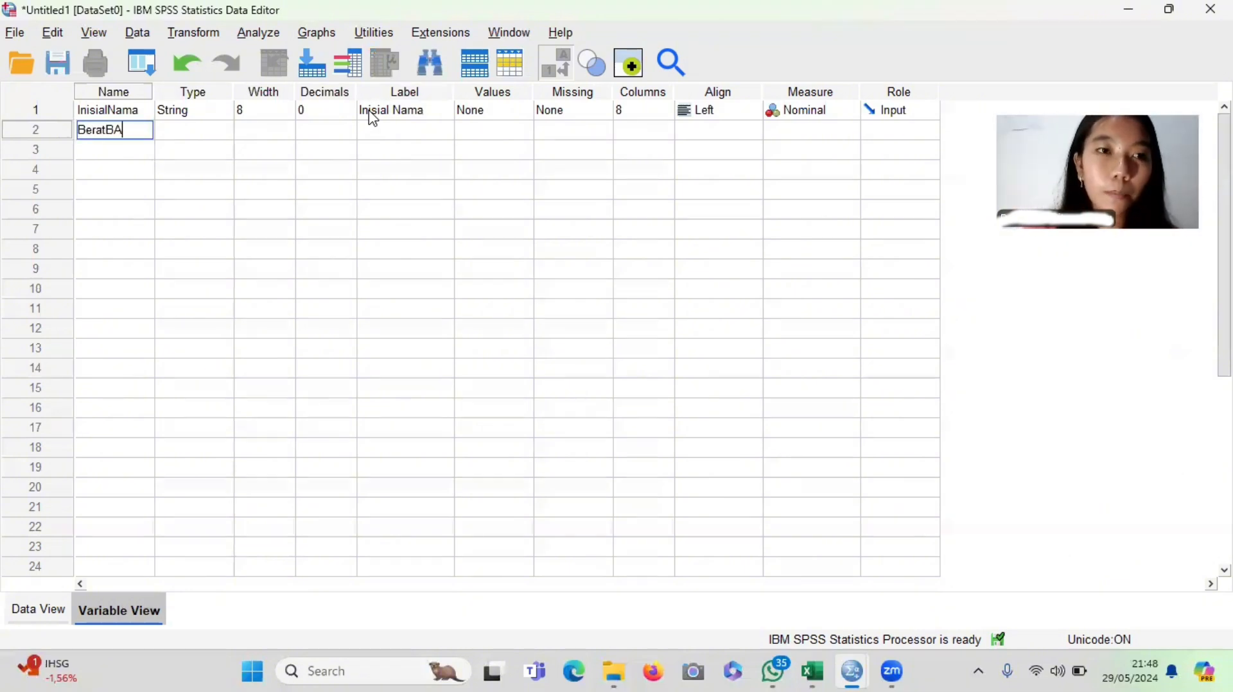
pyautogui.write('adan')
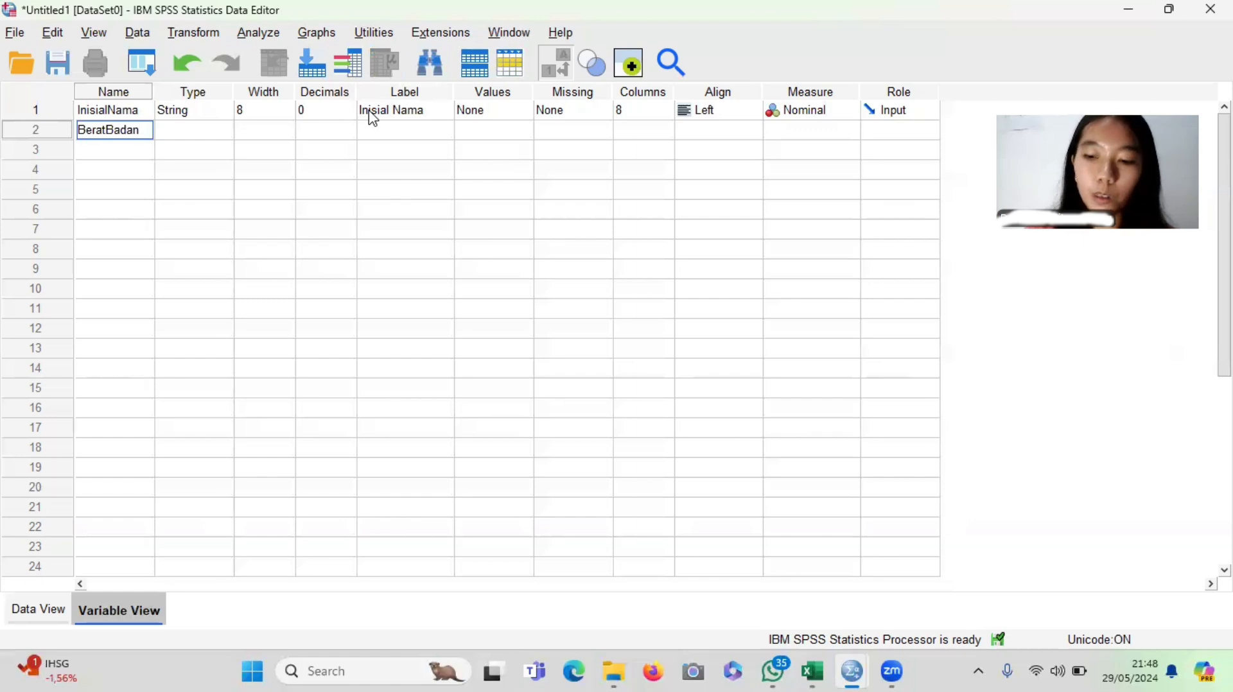
pyautogui.press('Tab')
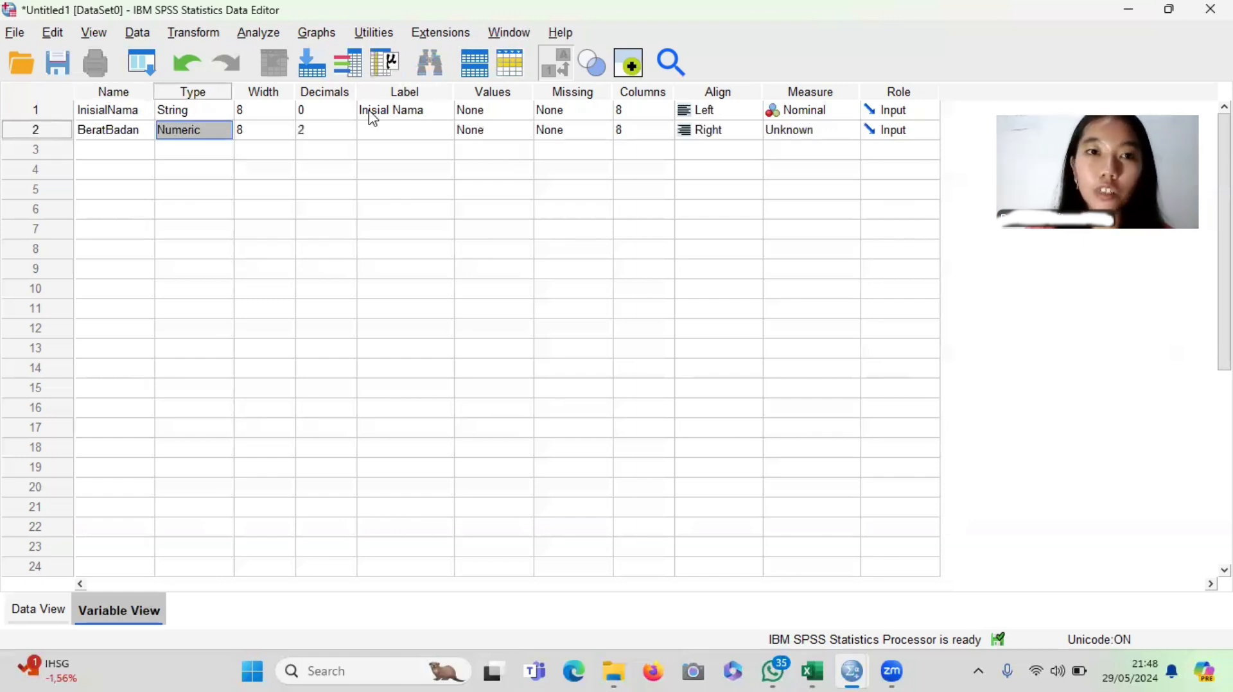
# Set BeratBadan to 0 decimals and give it the label "Berat Badan"
pyautogui.click(330, 115)
pyautogui.click(330, 129)
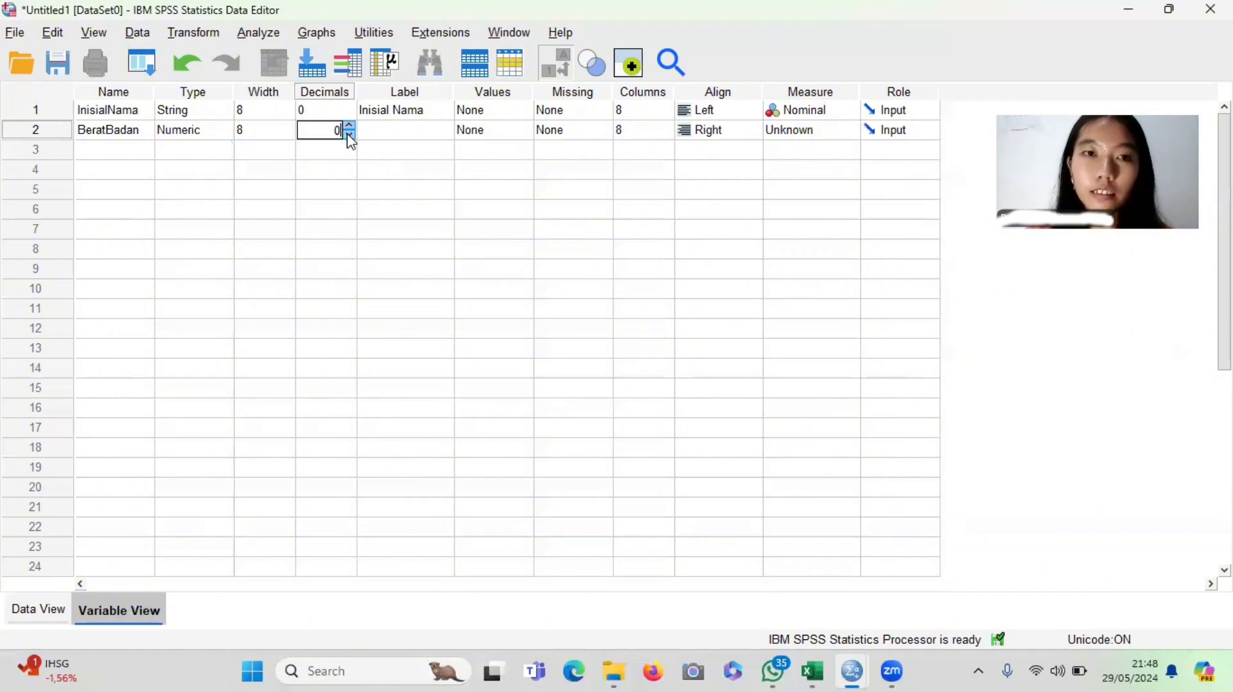
pyautogui.click(368, 136)
pyautogui.write('Berat abd')
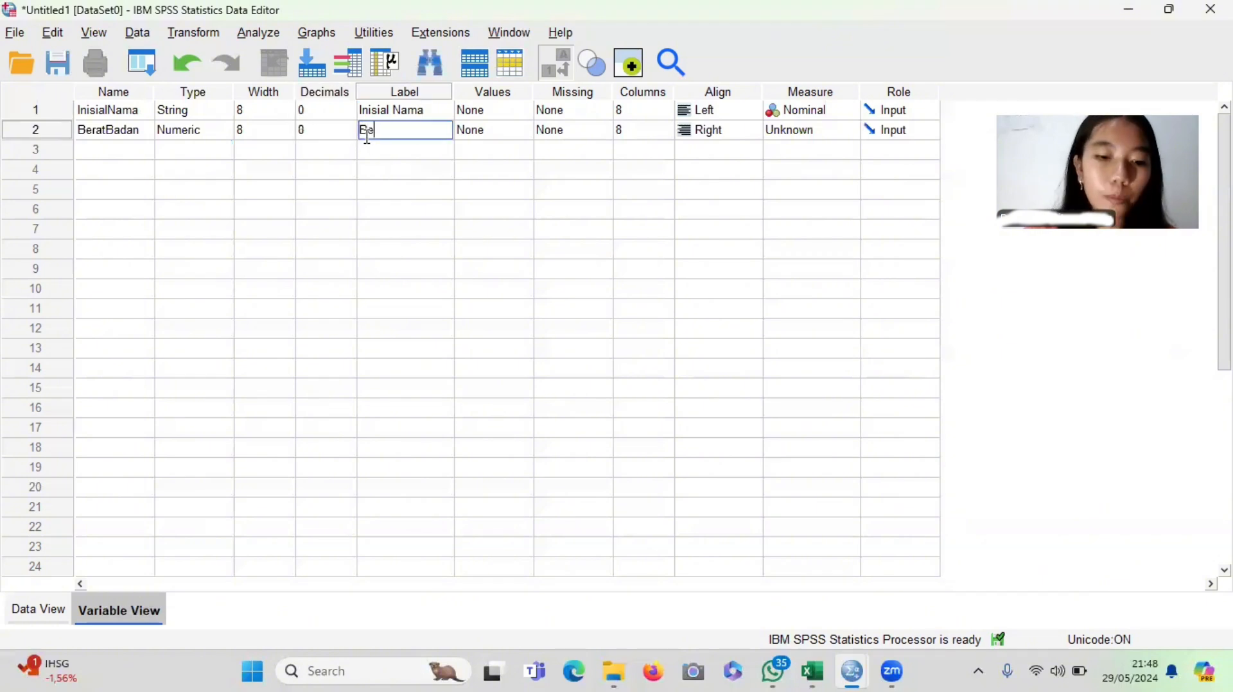
pyautogui.press('BackSpace')
pyautogui.press('BackSpace')
pyautogui.press('BackSpace')
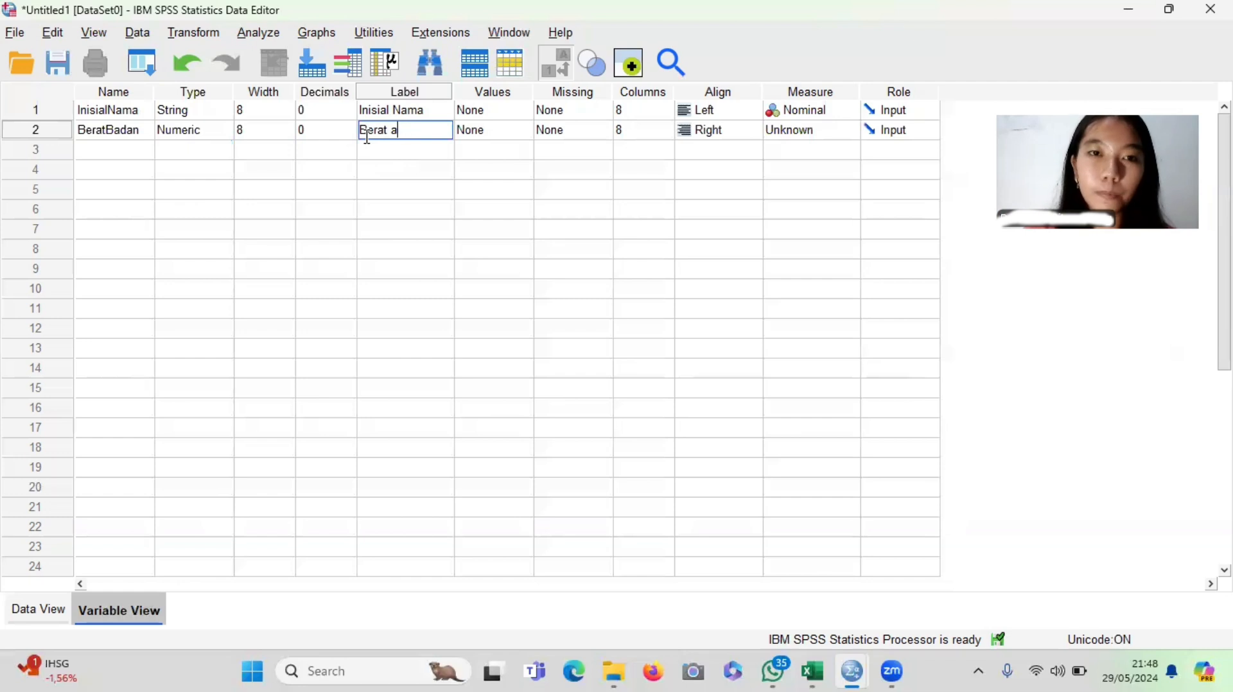
pyautogui.write('BAd')
pyautogui.press('BackSpace')
pyautogui.press('BackSpace')
pyautogui.write('adan')
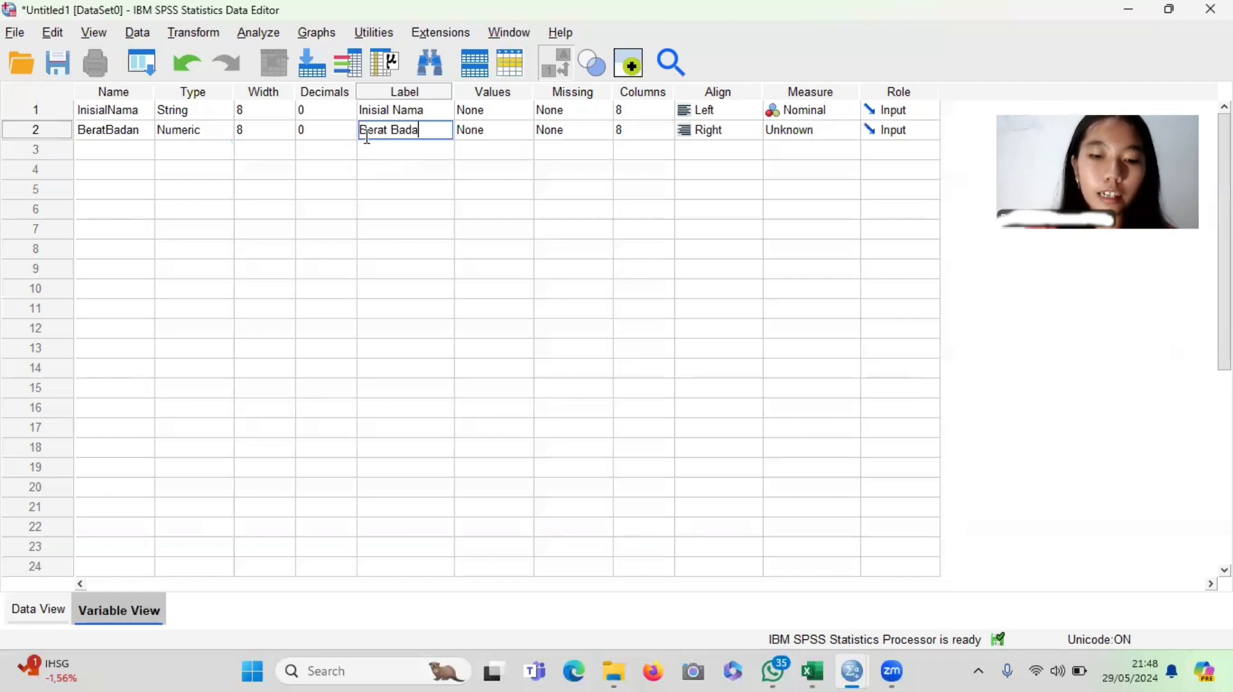
pyautogui.press('Return')
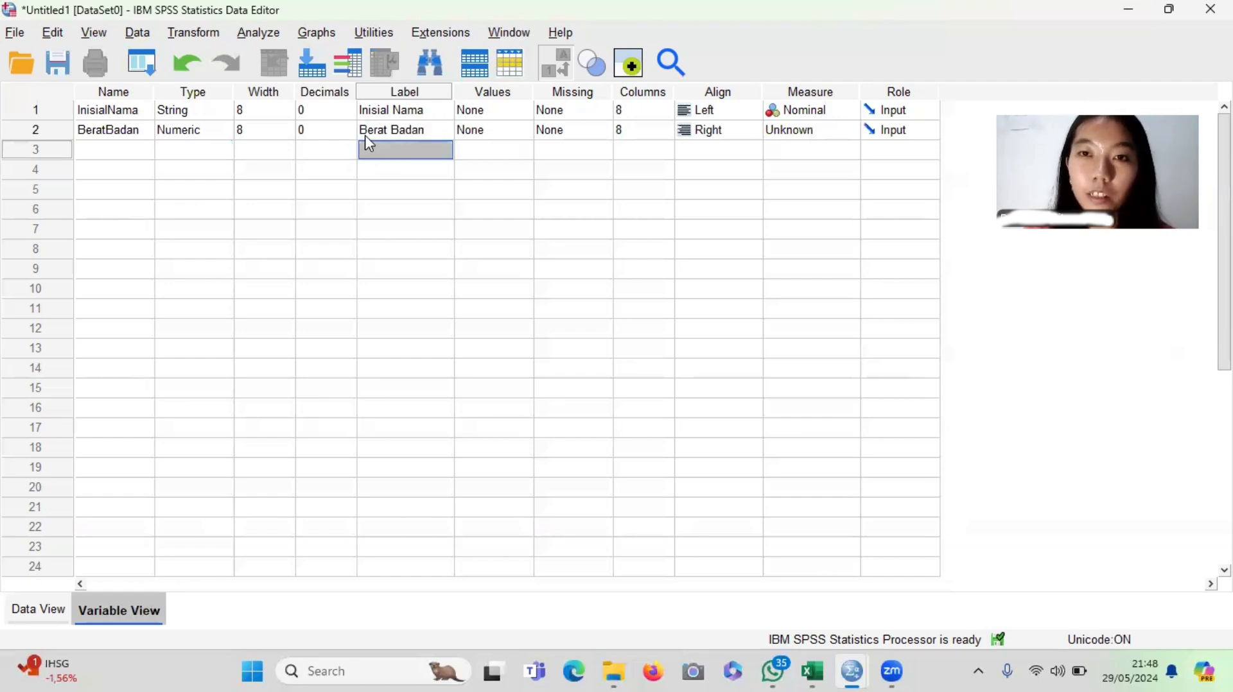
# Create the third variable in row 3 and name it TekananDarah, keeping the default numeric type
pyautogui.press('Left')
pyautogui.press('Left')
pyautogui.press('Left')
pyautogui.press('Left')
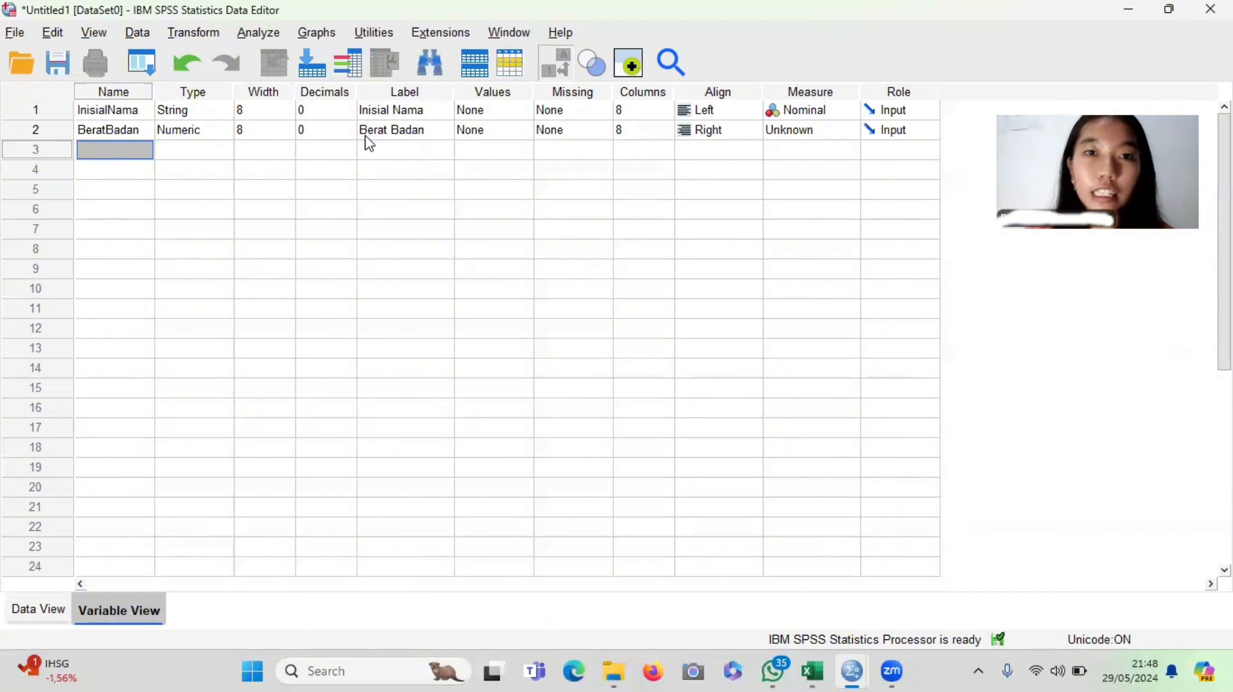
pyautogui.write('T')
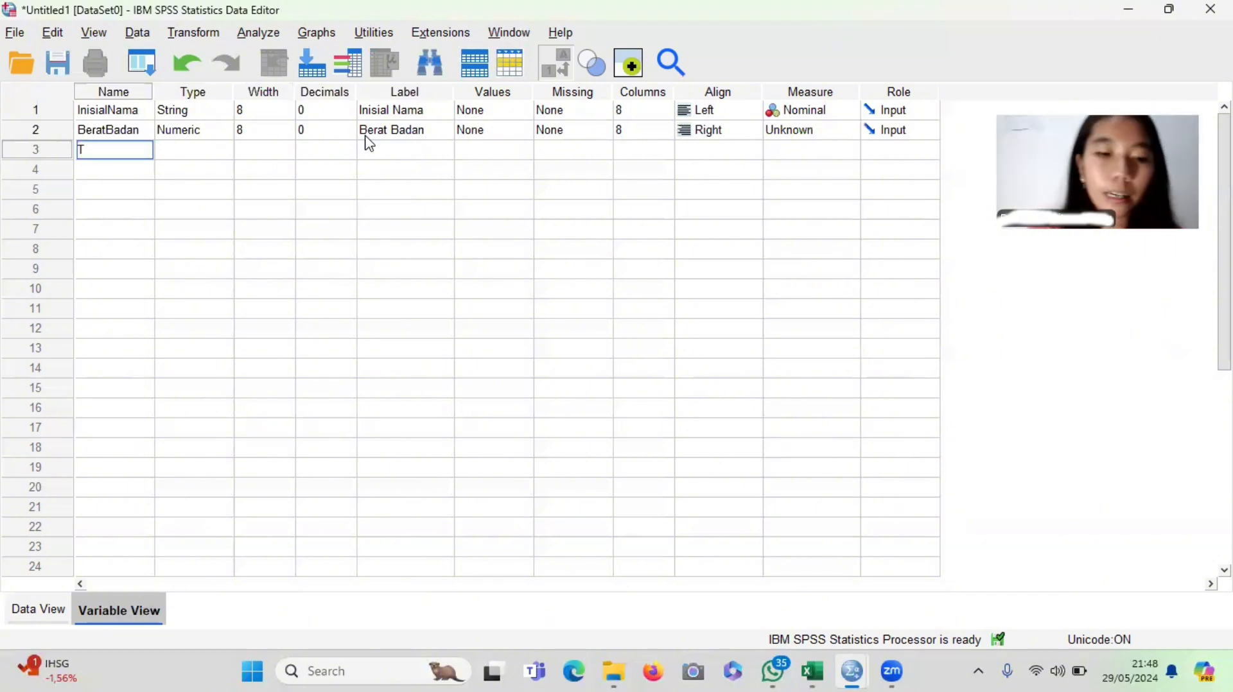
pyautogui.write('ekanan')
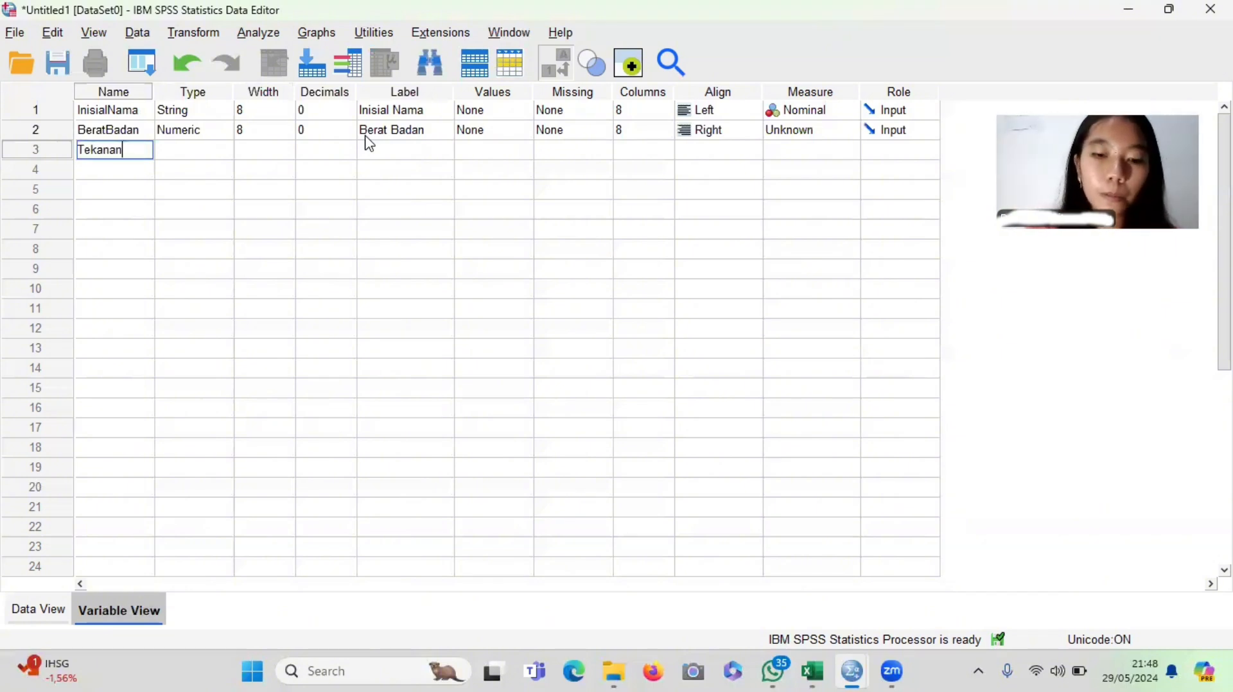
pyautogui.write('Darah')
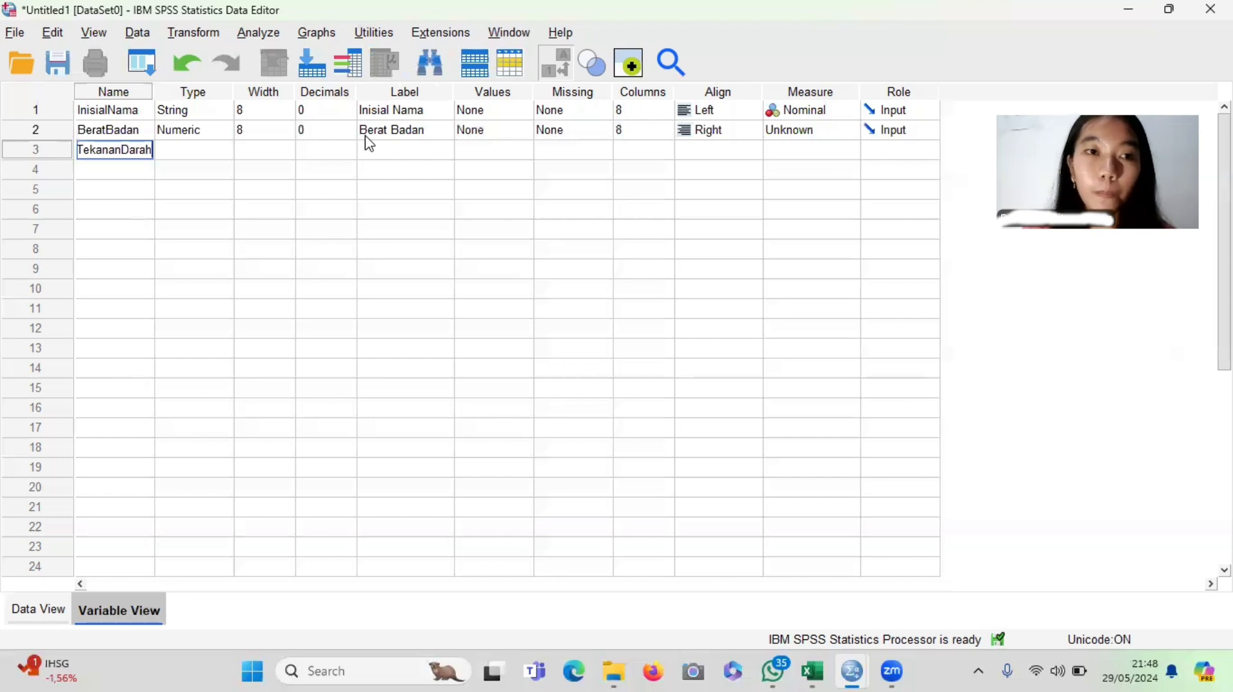
pyautogui.press('Tab')
pyautogui.press('Tab')
pyautogui.press('Tab')
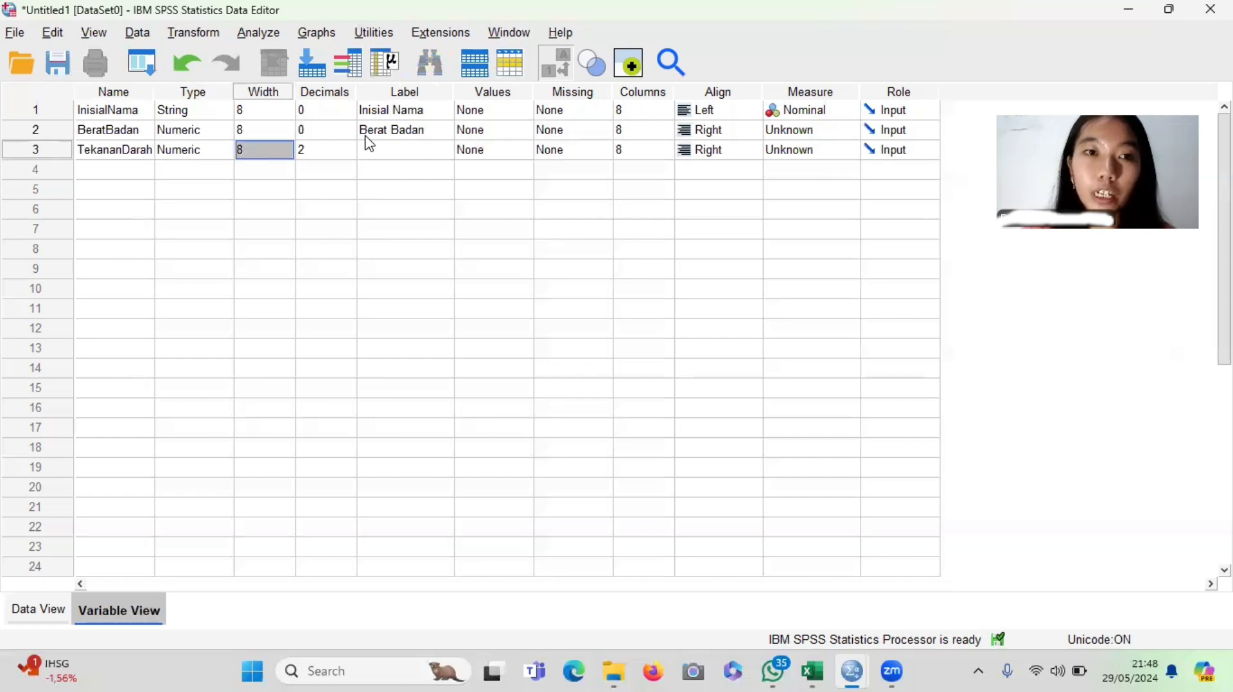
# Set TekananDarah to 0 decimals and give it the label "Tekanan Darah"
pyautogui.click(355, 152)
pyautogui.click(351, 154)
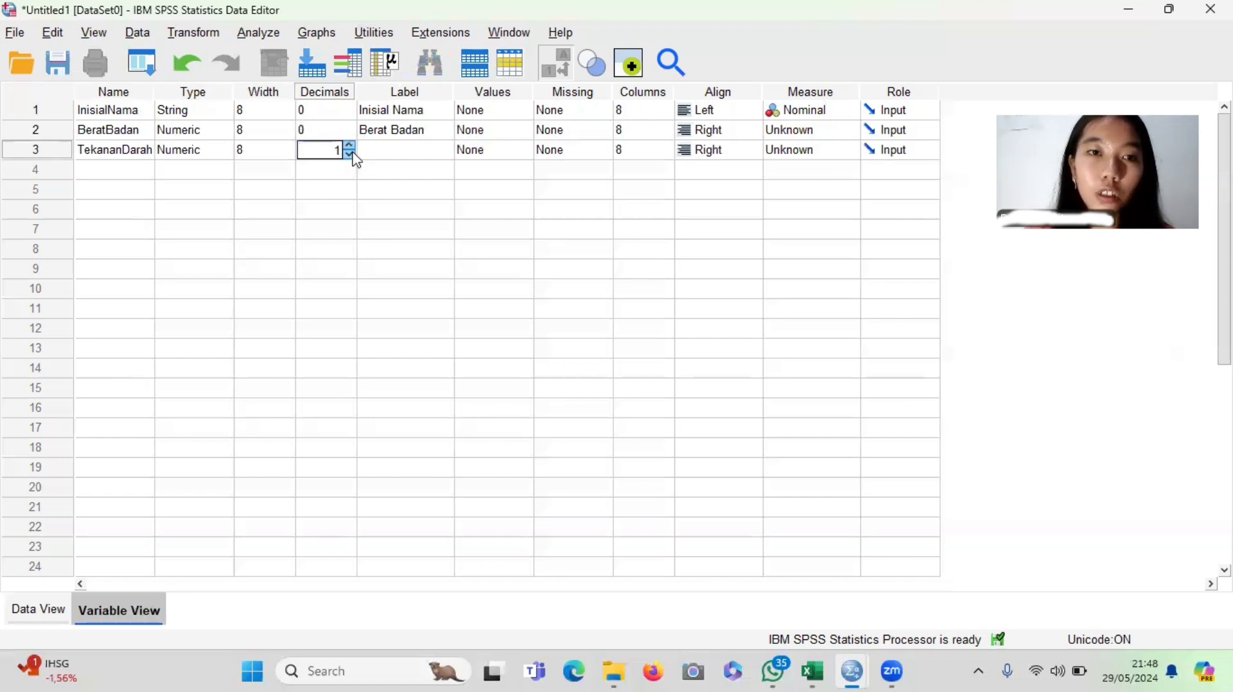
pyautogui.click(372, 149)
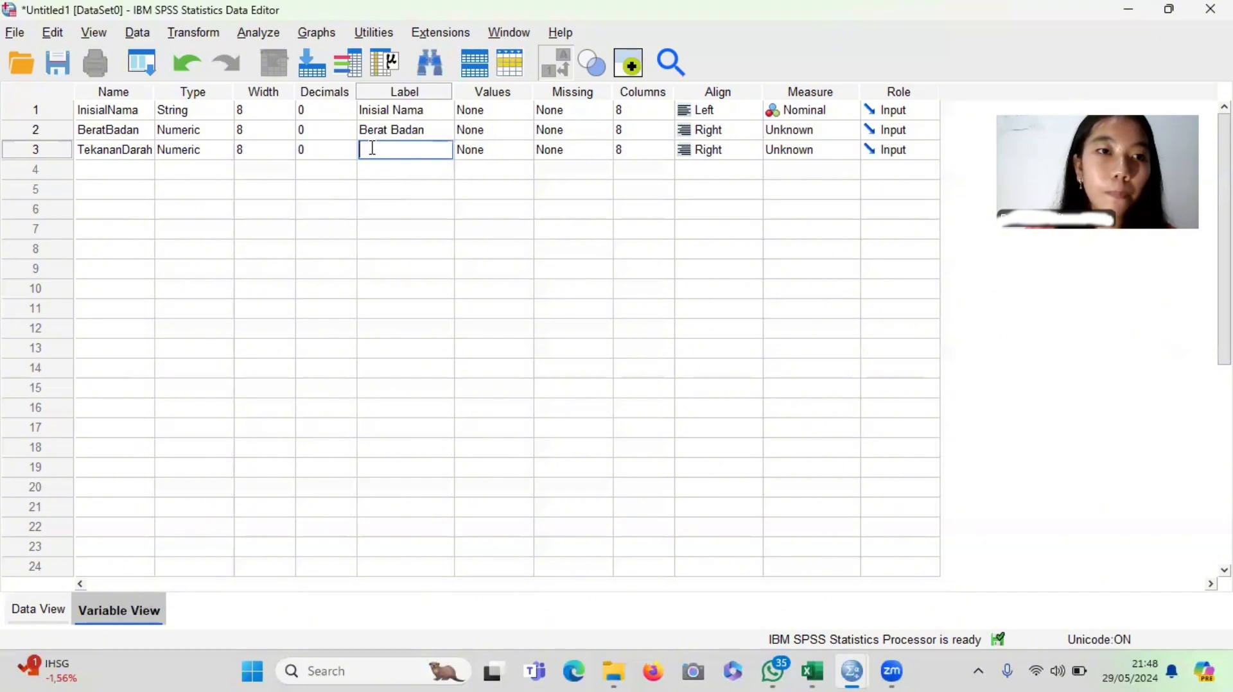
pyautogui.write('Te')
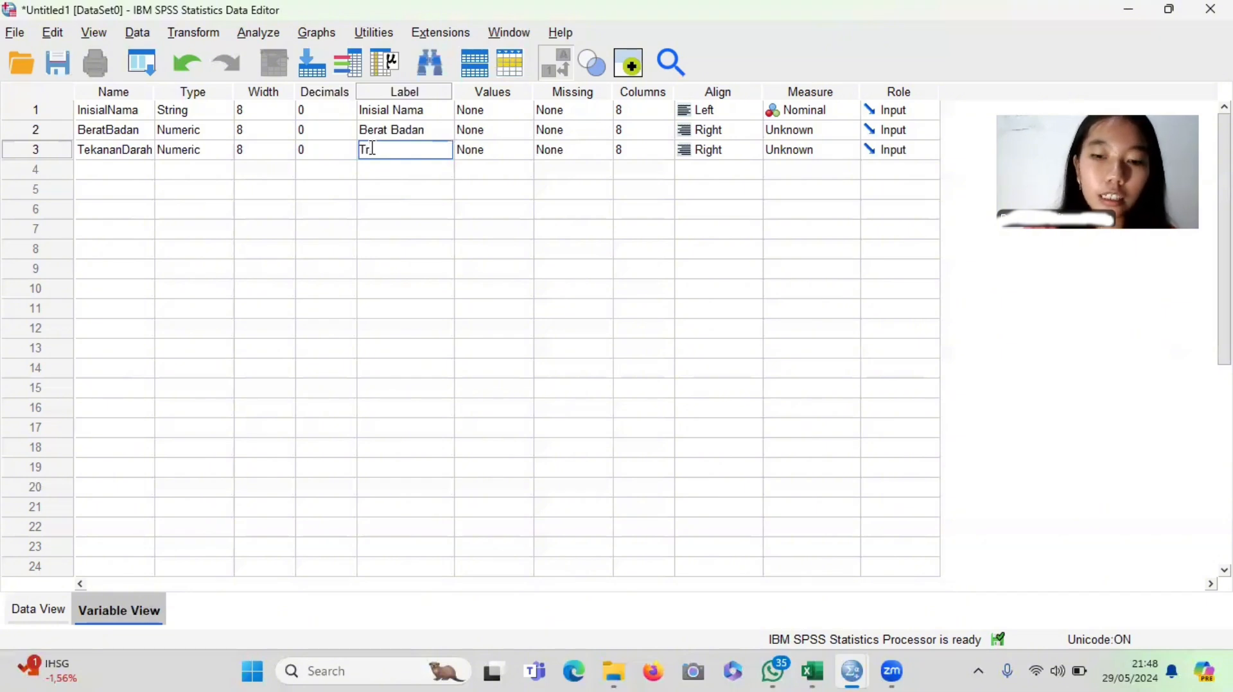
pyautogui.write('kanan Adra')
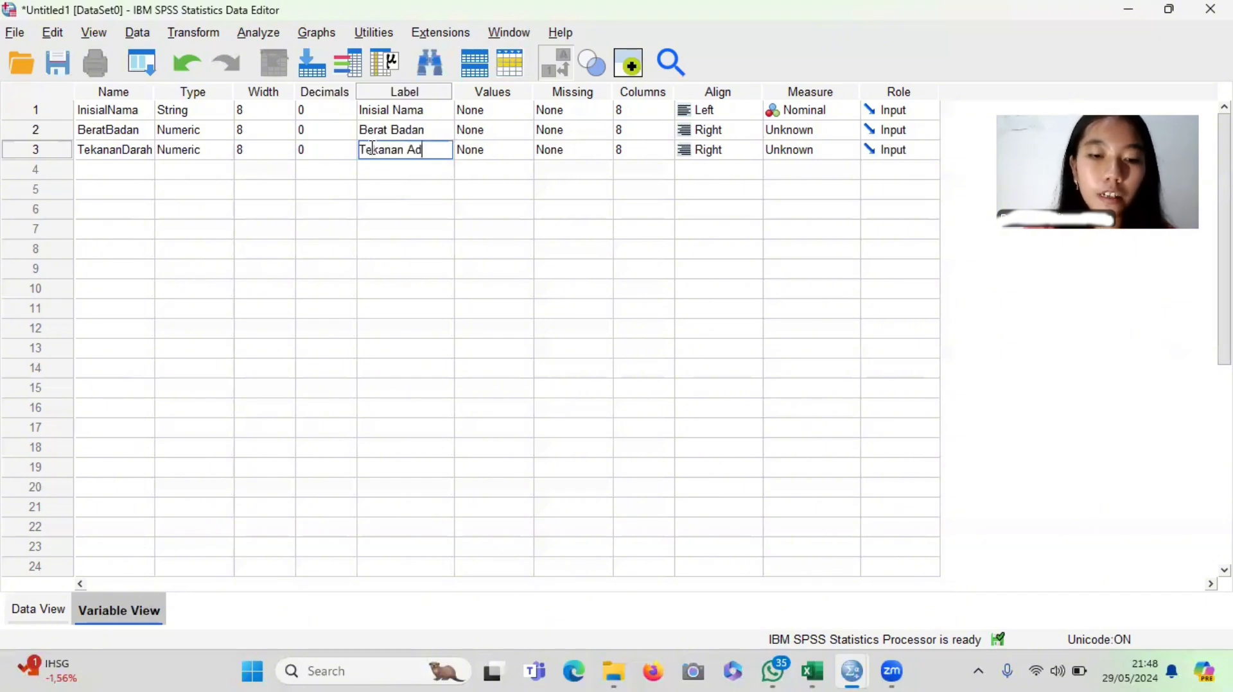
pyautogui.press('BackSpace')
pyautogui.press('BackSpace')
pyautogui.press('BackSpace')
pyautogui.press('BackSpace')
pyautogui.write('Darah')
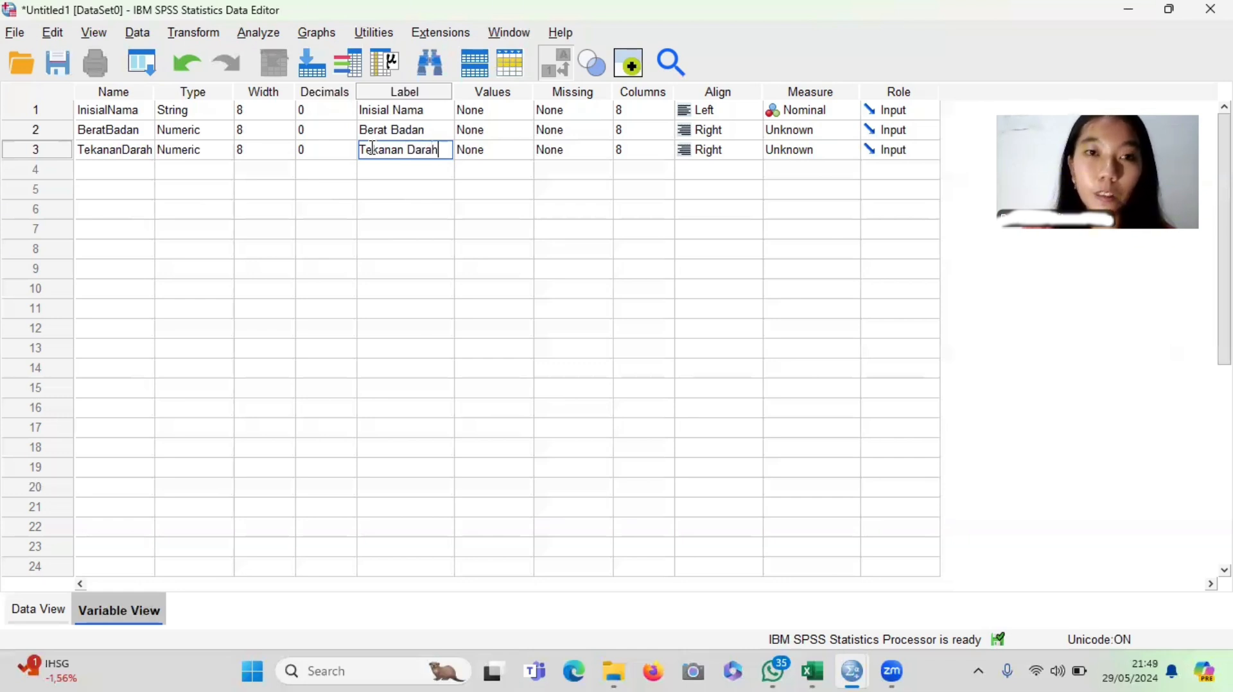
pyautogui.press('Return')
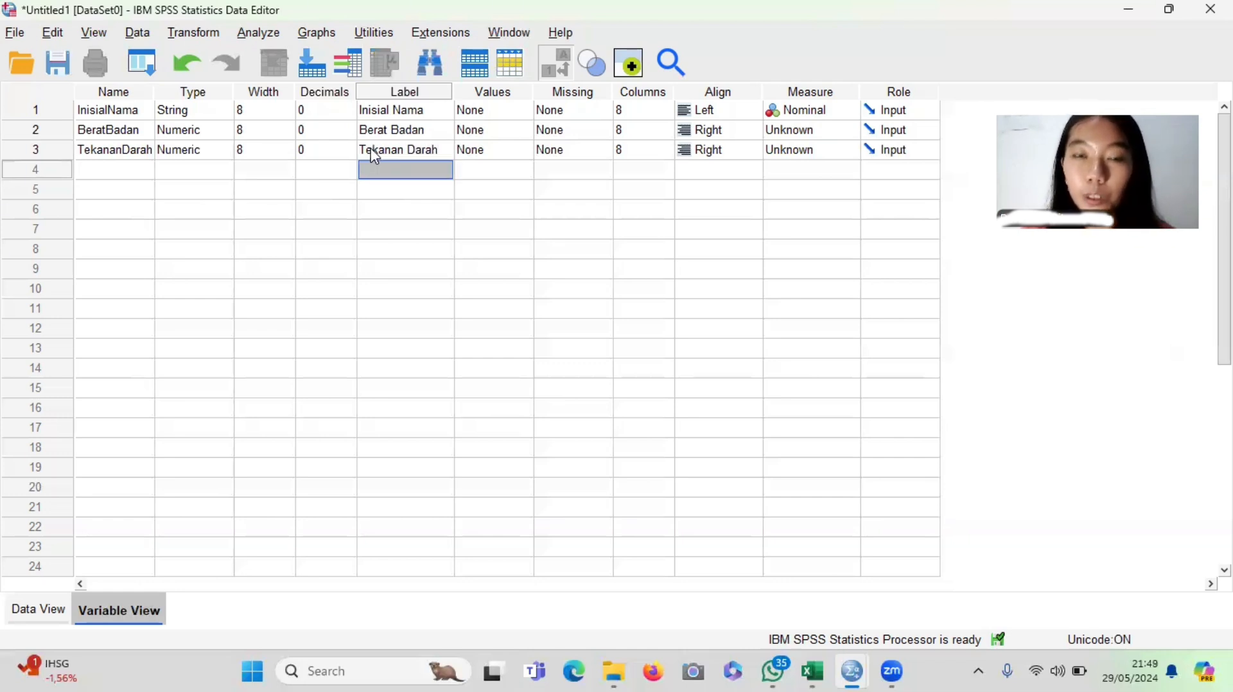
# Create the fourth variable in row 4 and name it JenisKelamin, keeping the default numeric type
pyautogui.press('Tab')
pyautogui.hotkey('shift', 'Tab')
pyautogui.hotkey('shift', 'Tab')
pyautogui.hotkey('shift', 'Tab')
pyautogui.hotkey('shift', 'Tab')
pyautogui.hotkey('shift', 'Tab')
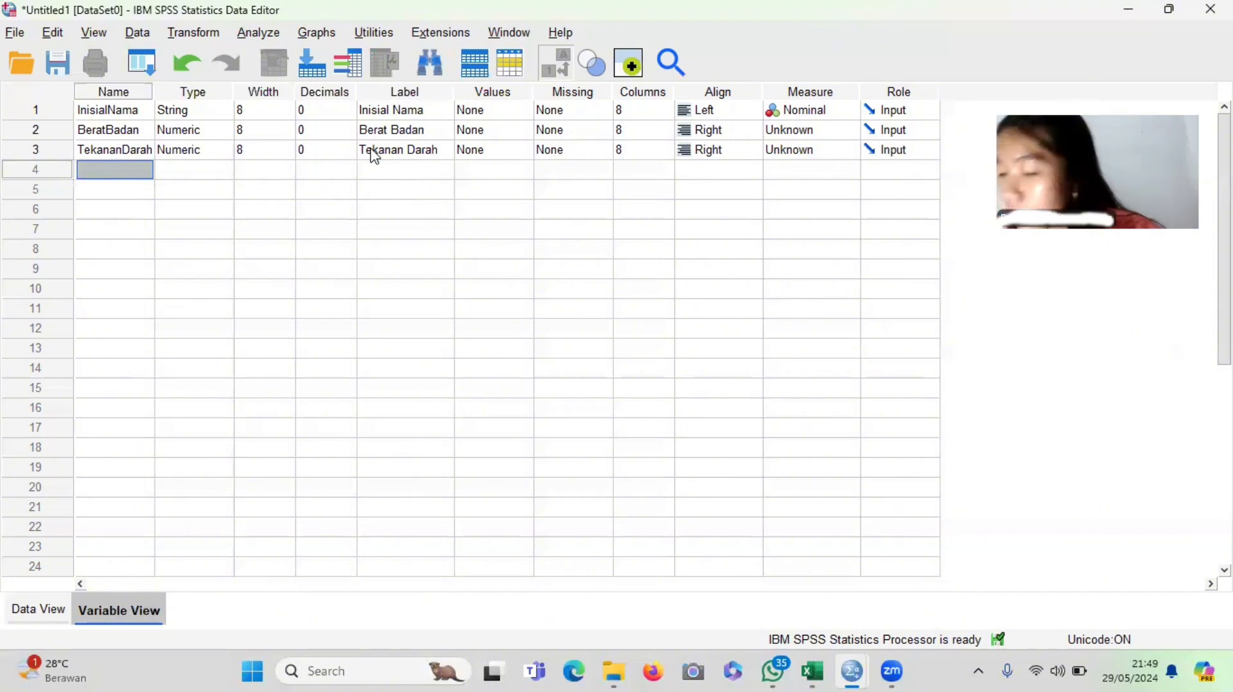
pyautogui.write('Jenis')
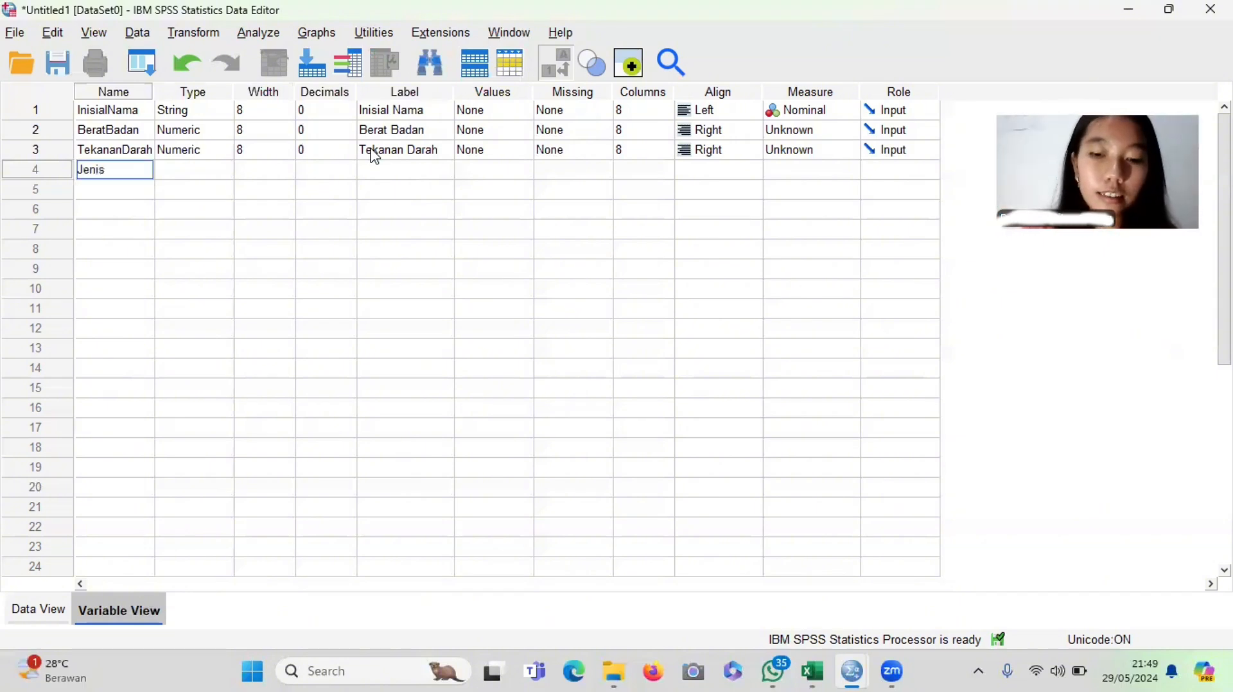
pyautogui.write('Kelamin')
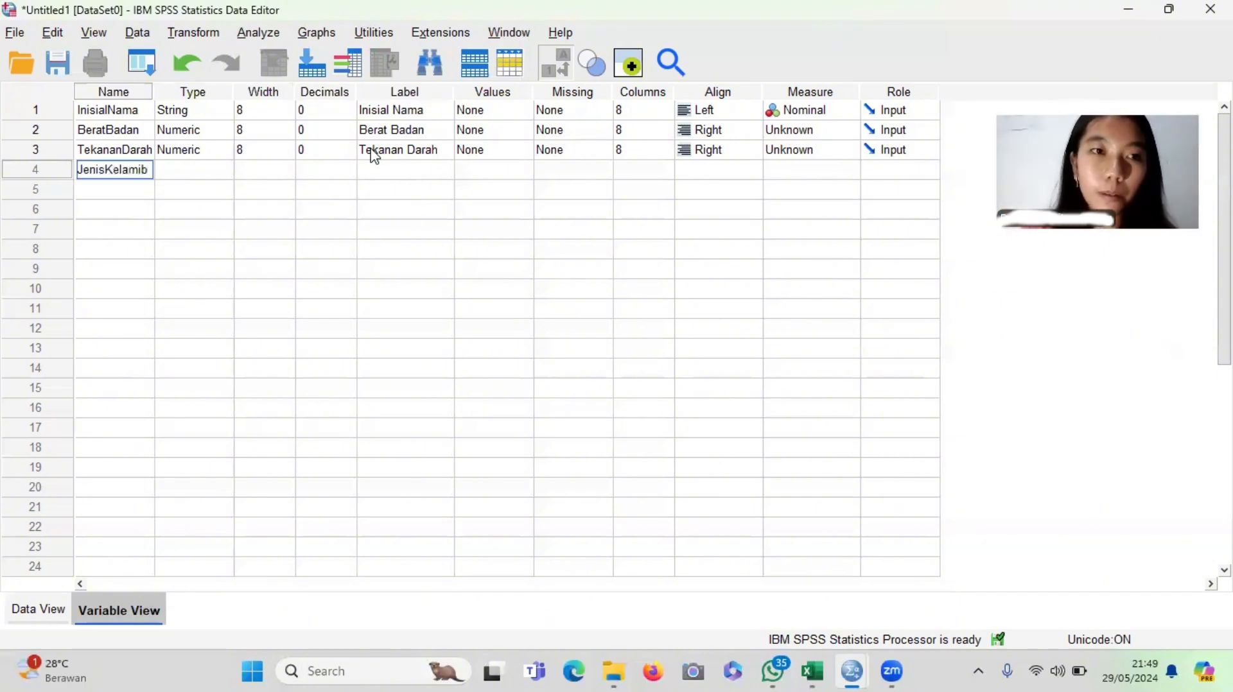
pyautogui.press('Tab')
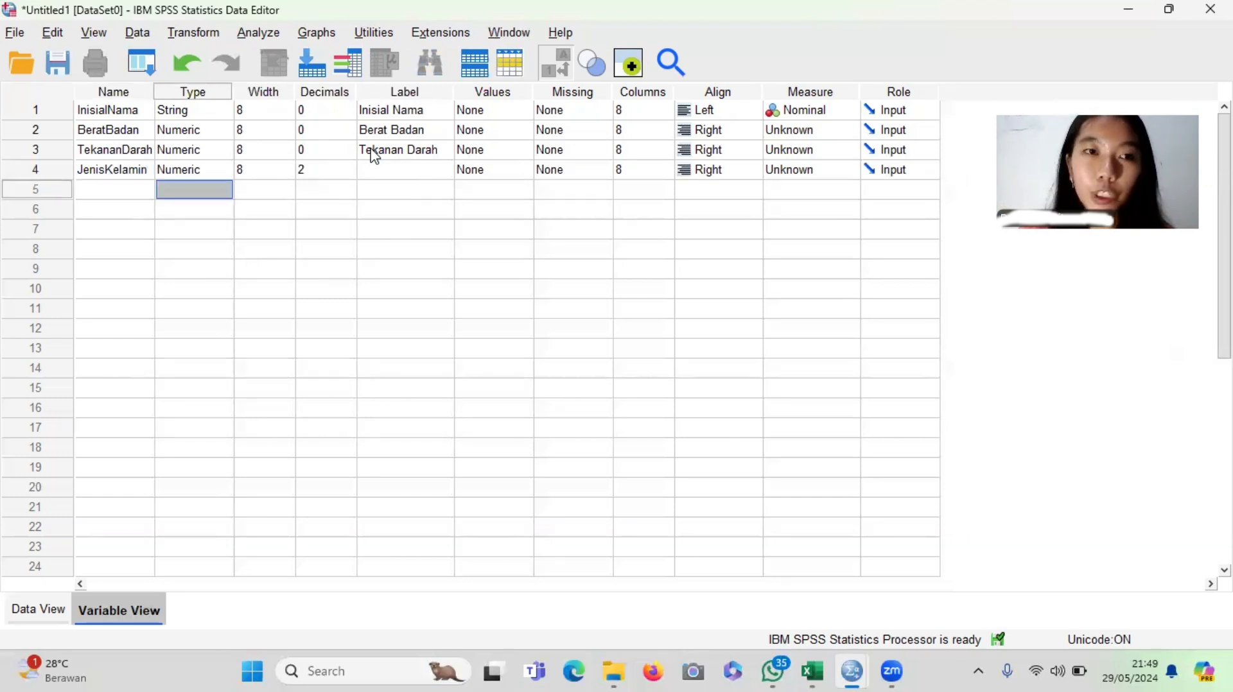
# Set JenisKelamin to 0 decimals and give it the label "Jenis Kelamin"
pyautogui.press('Tab')
pyautogui.press('Tab')
pyautogui.click(354, 175)
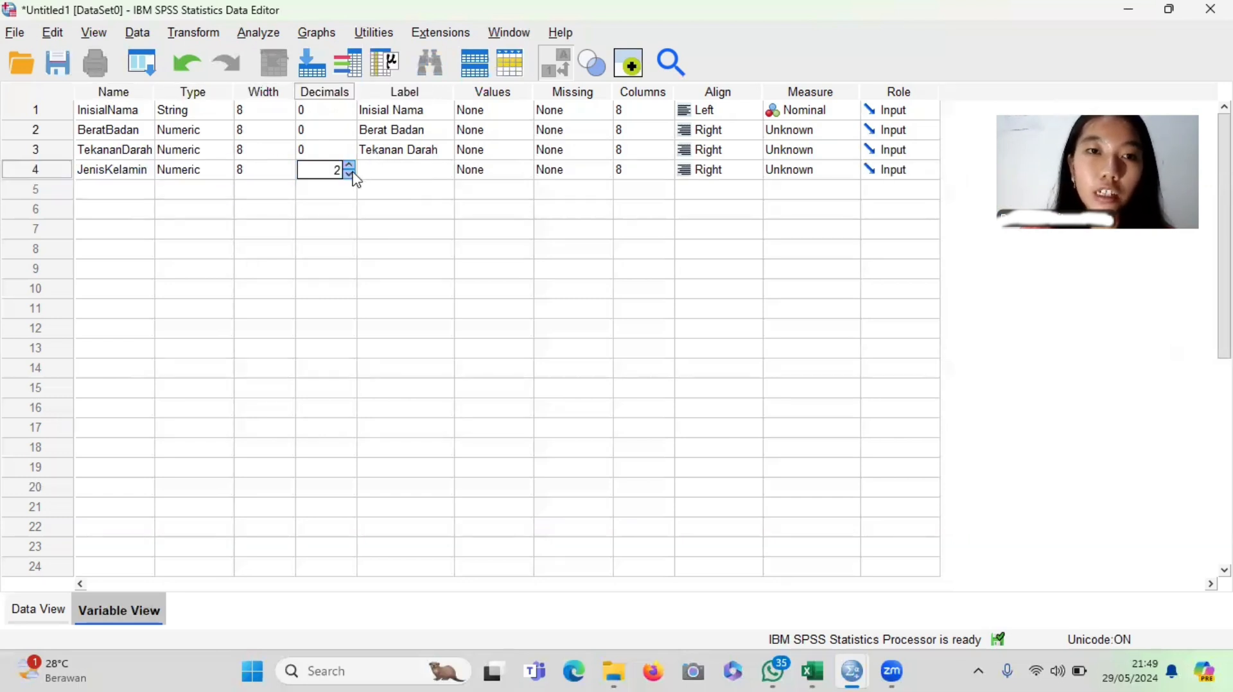
pyautogui.press('Tab')
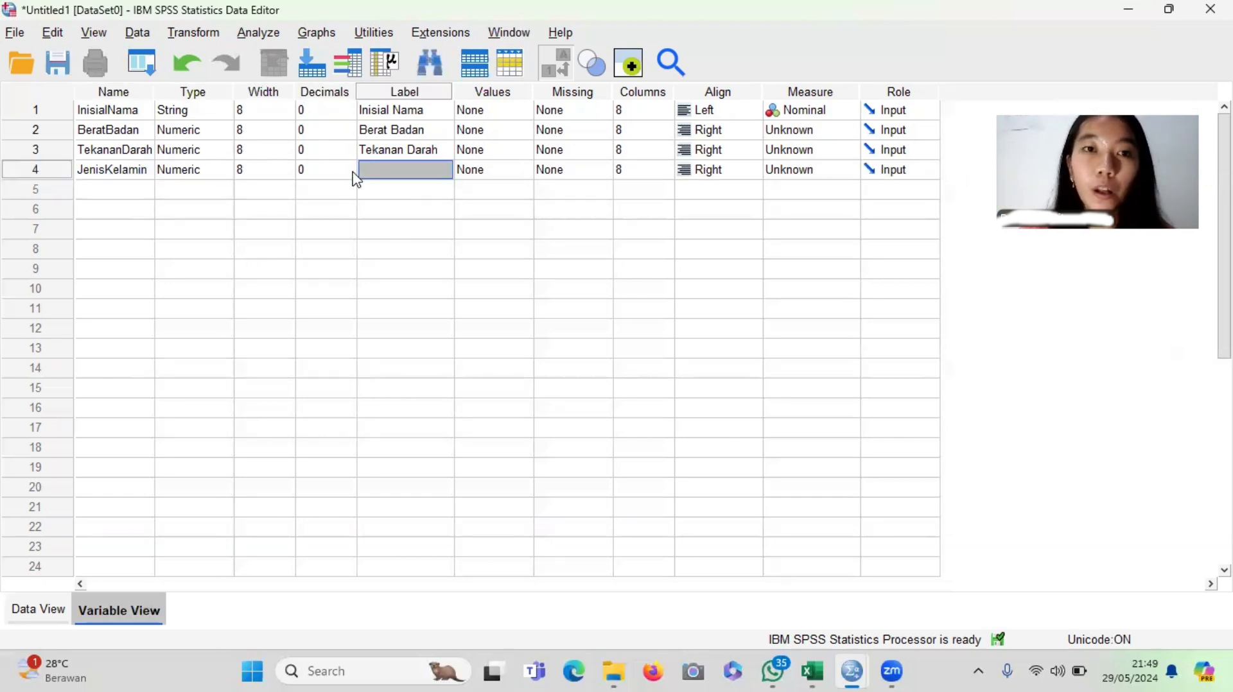
pyautogui.write('Je')
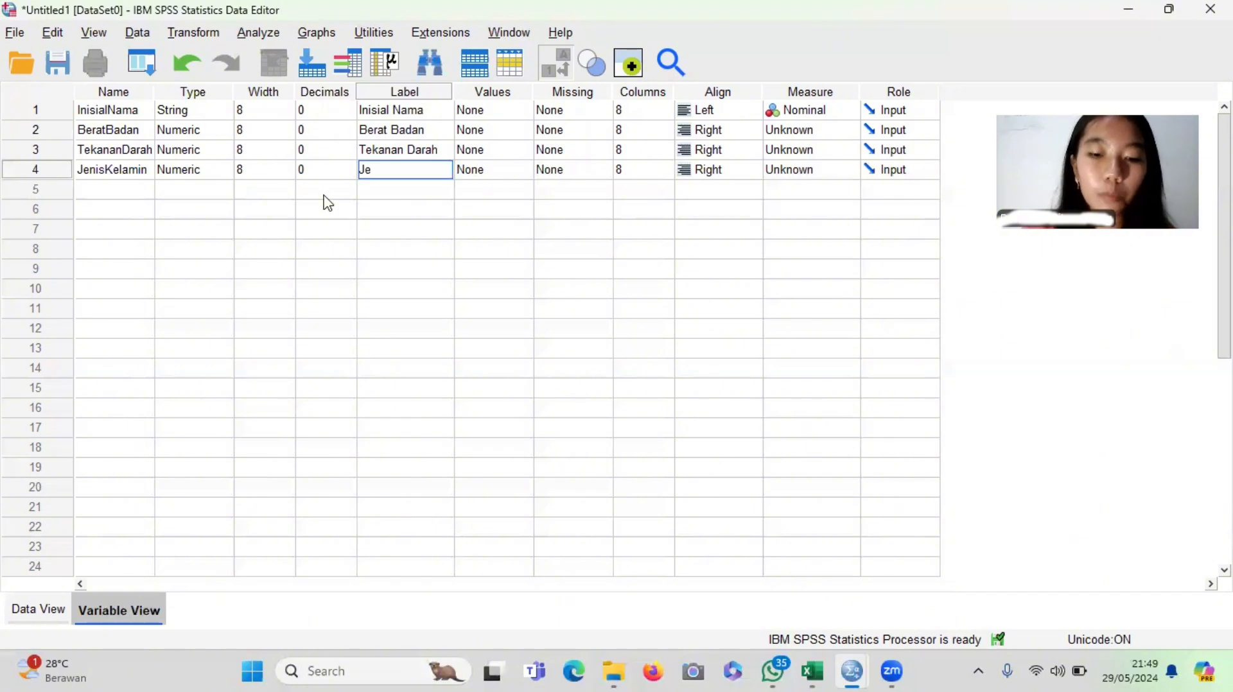
pyautogui.write('nis kela')
pyautogui.press('BackSpace')
pyautogui.press('BackSpace')
pyautogui.press('BackSpace')
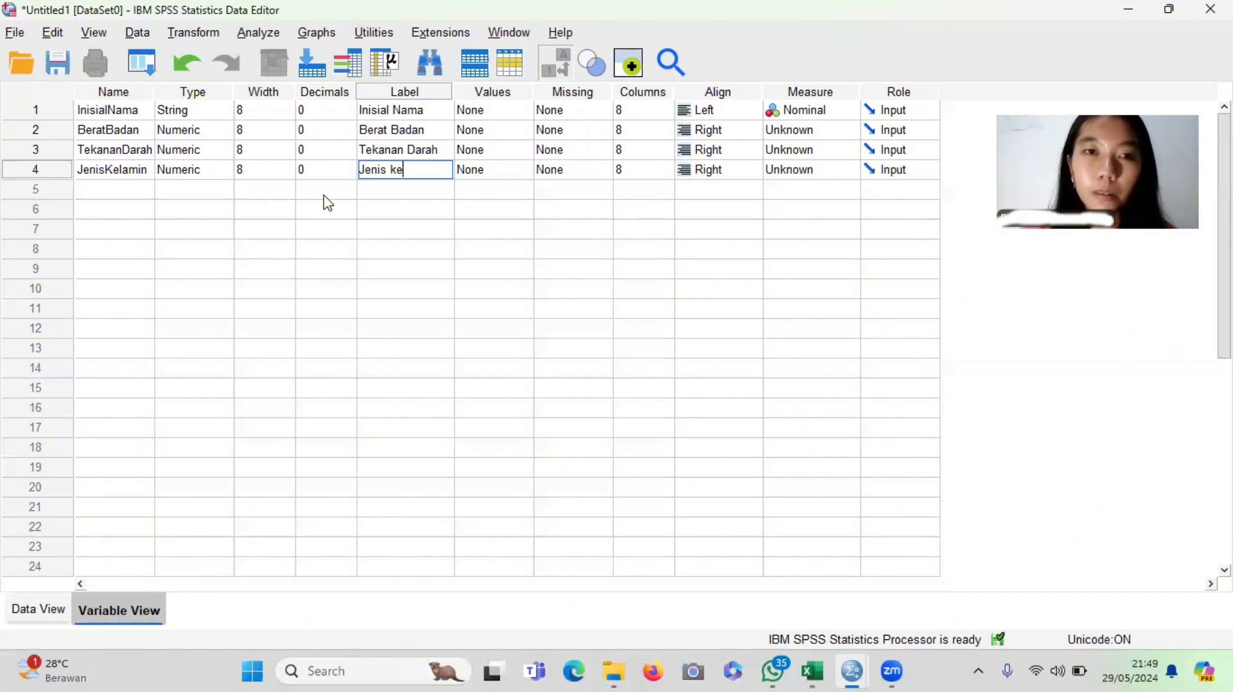
pyautogui.write('Kelam')
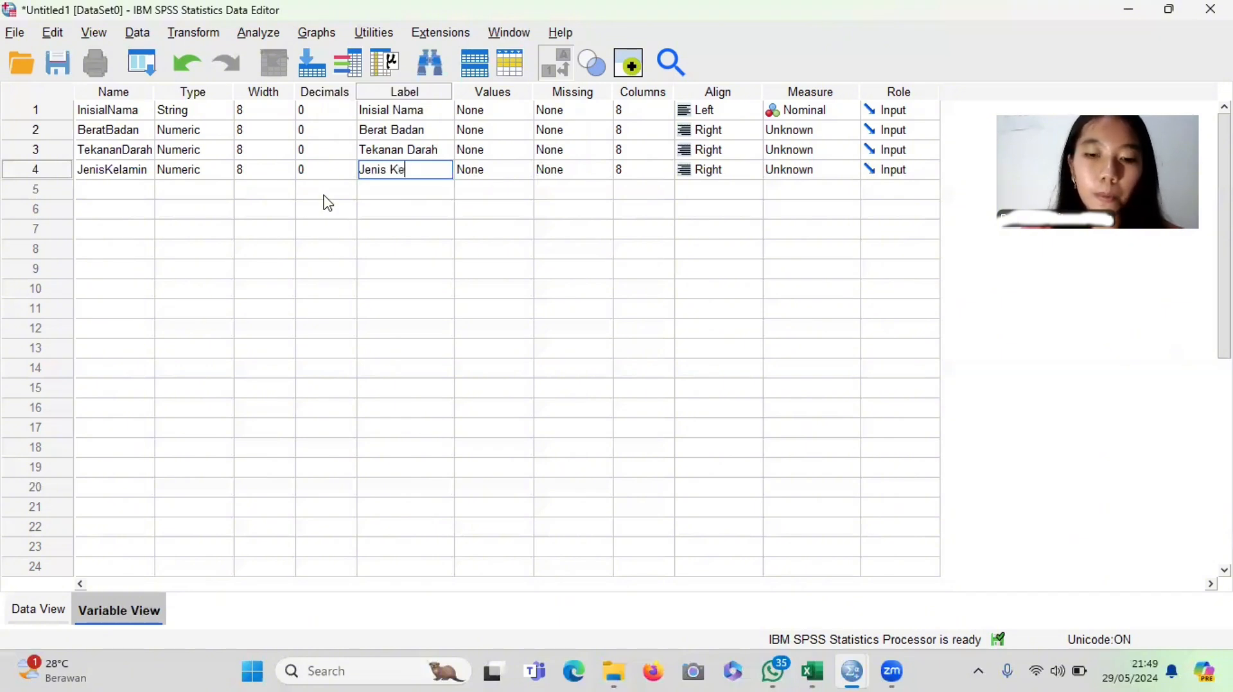
pyautogui.press('pagedown')
pyautogui.press('Right')
pyautogui.press('Right')
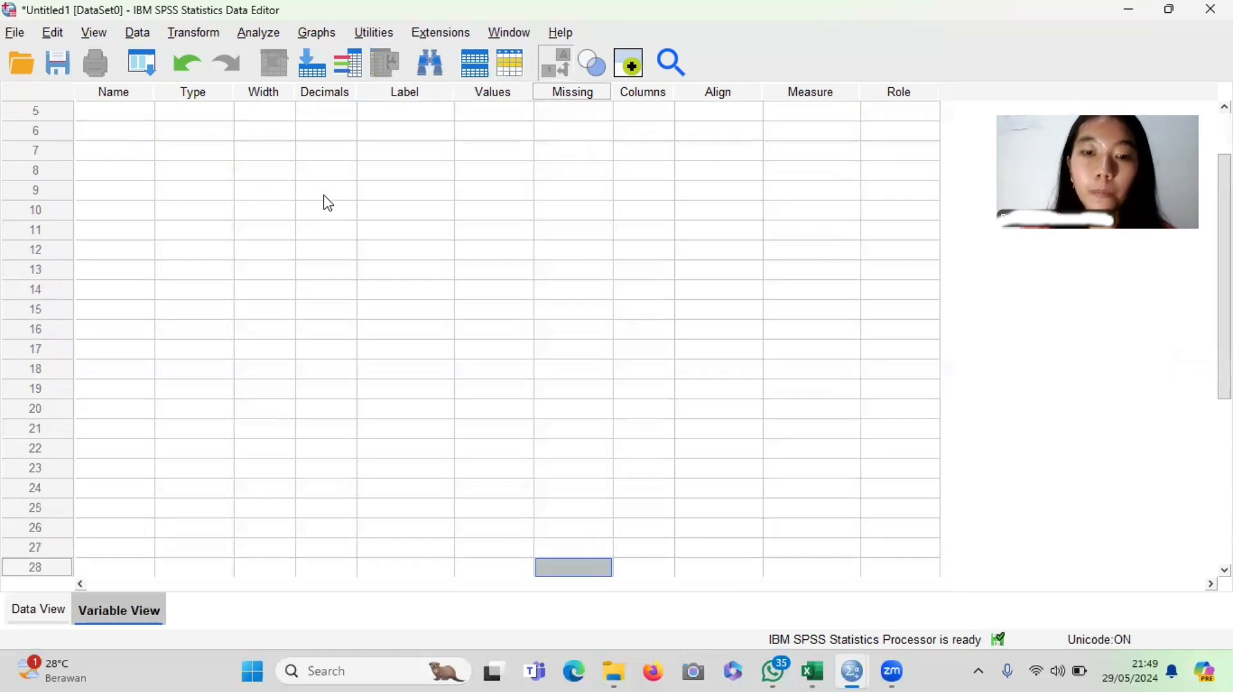
pyautogui.scroll(2, 328, 203)
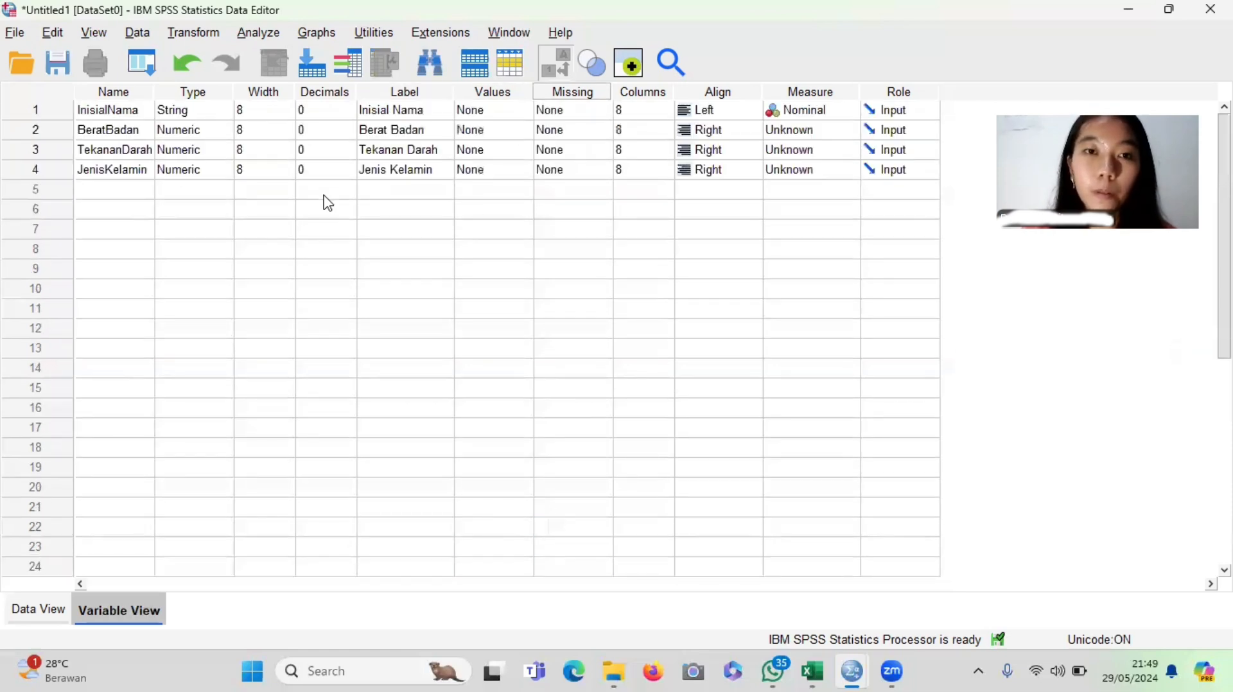
# Open the value labels of JenisKelamin and add value 1 with the label "Pria"
pyautogui.click(511, 171)
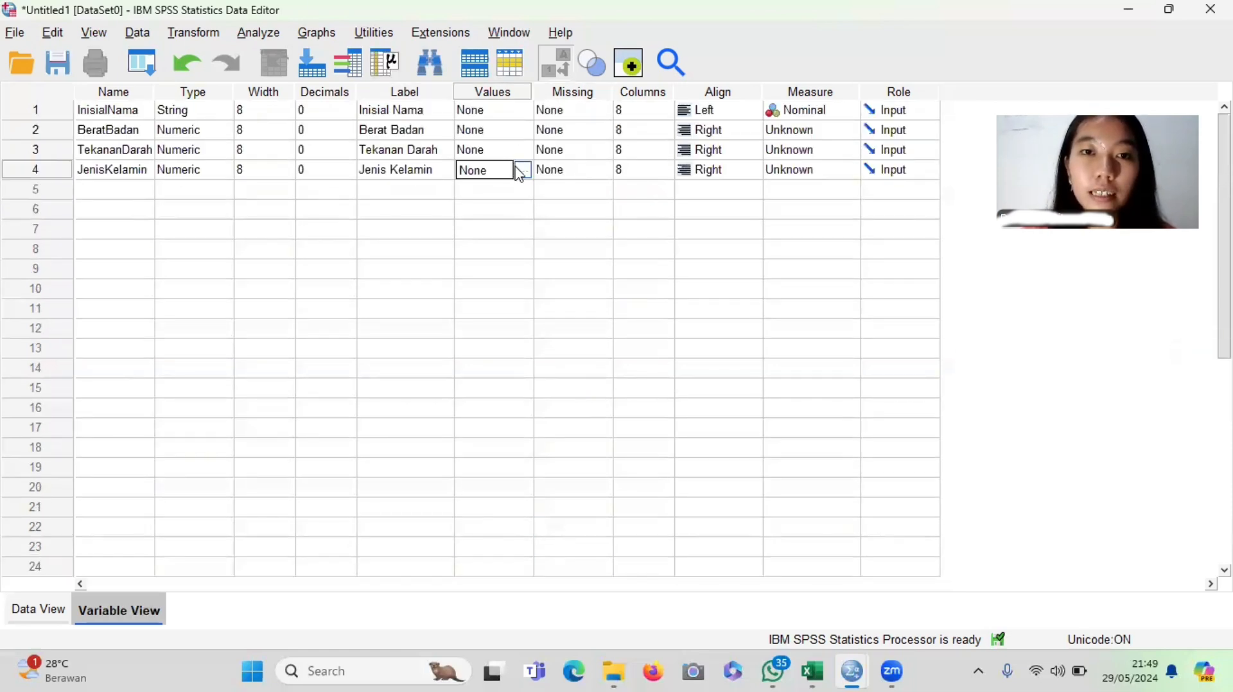
pyautogui.click(524, 170)
pyautogui.write('1')
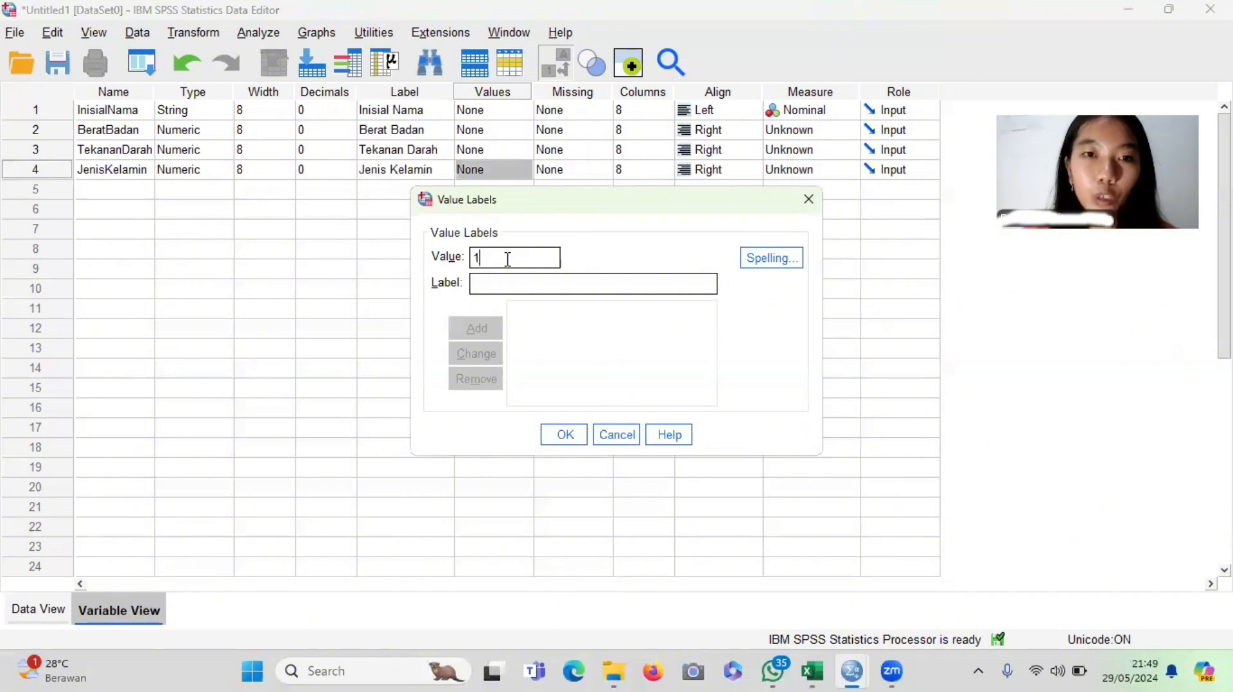
pyautogui.click(511, 283)
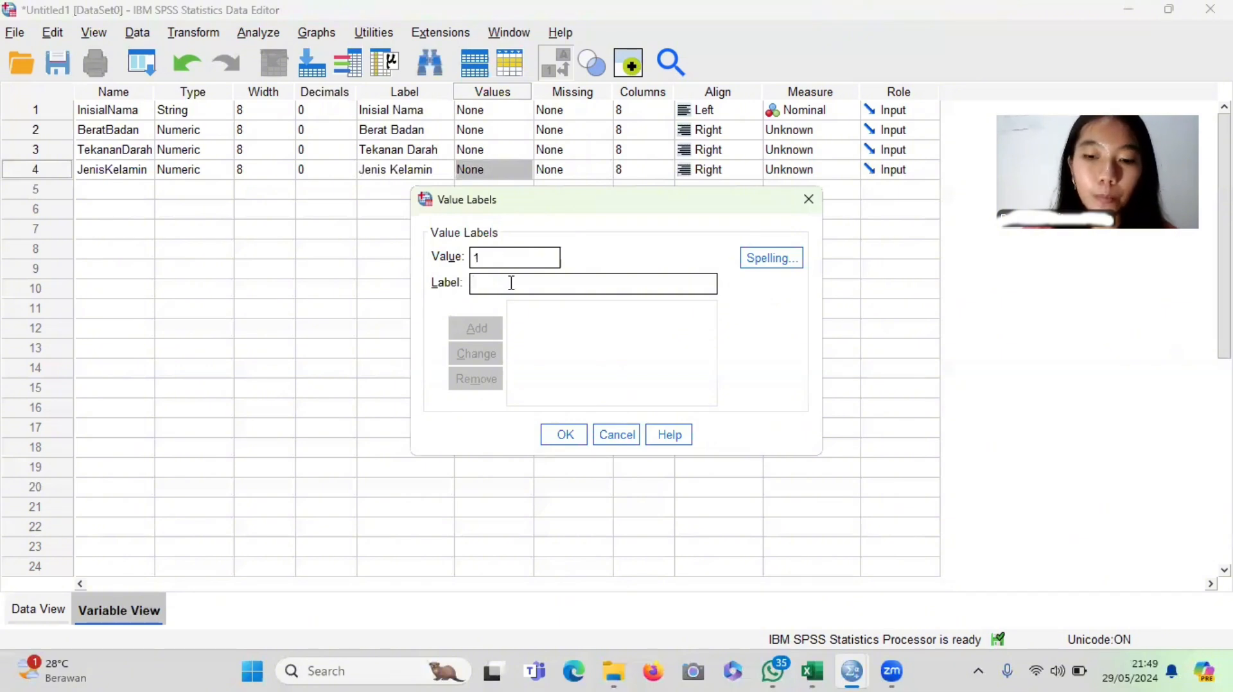
pyautogui.write('Pria')
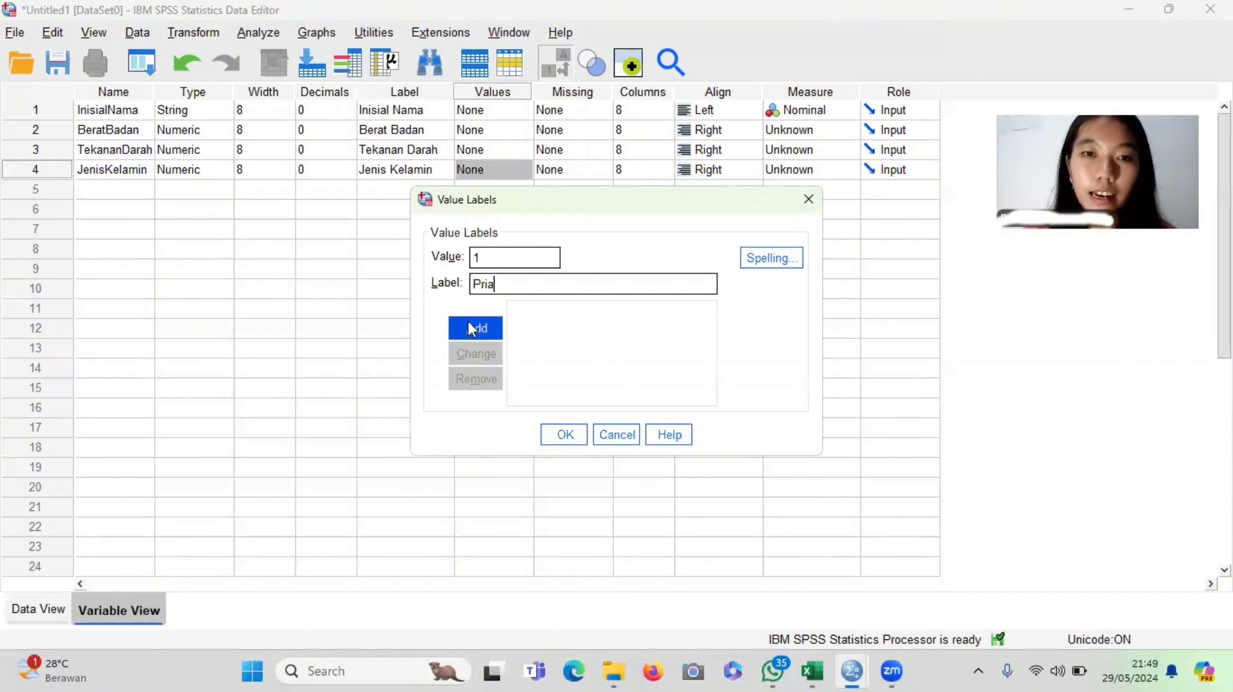
pyautogui.click(472, 330)
# Add value 2 with the label "Wanita" and apply the value labels to JenisKelamin
pyautogui.write('2')
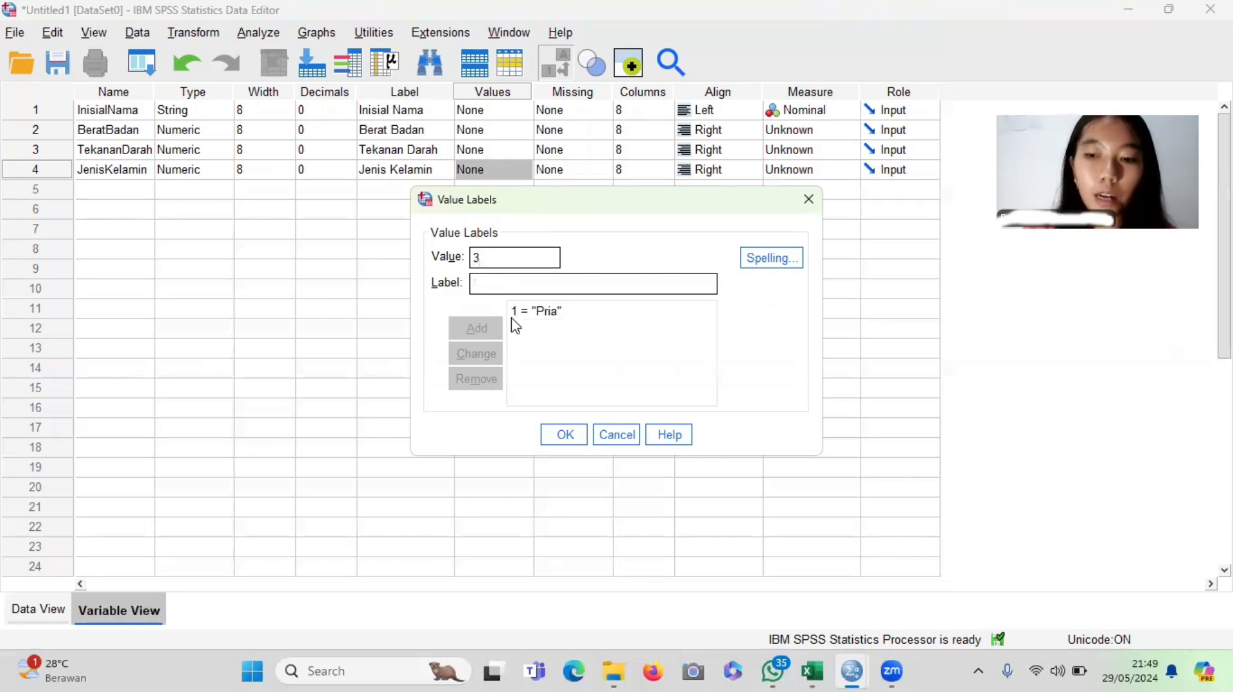
pyautogui.click(506, 288)
pyautogui.write('Wanita')
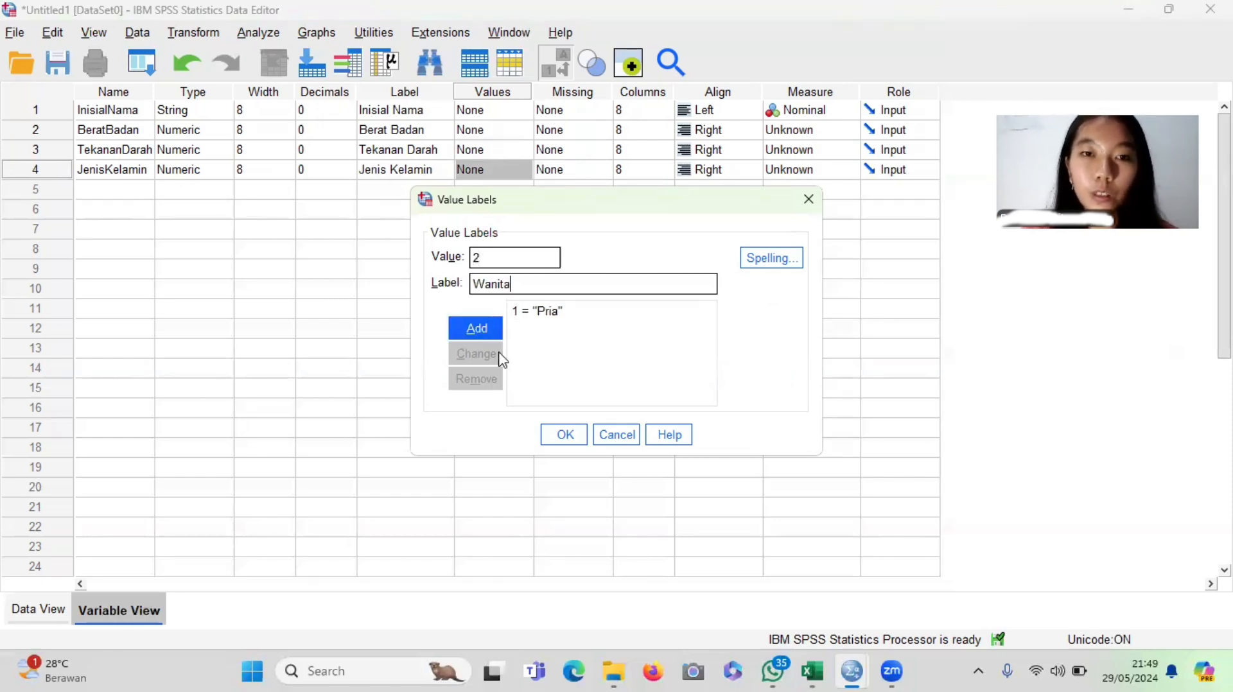
pyautogui.click(475, 333)
pyautogui.click(568, 438)
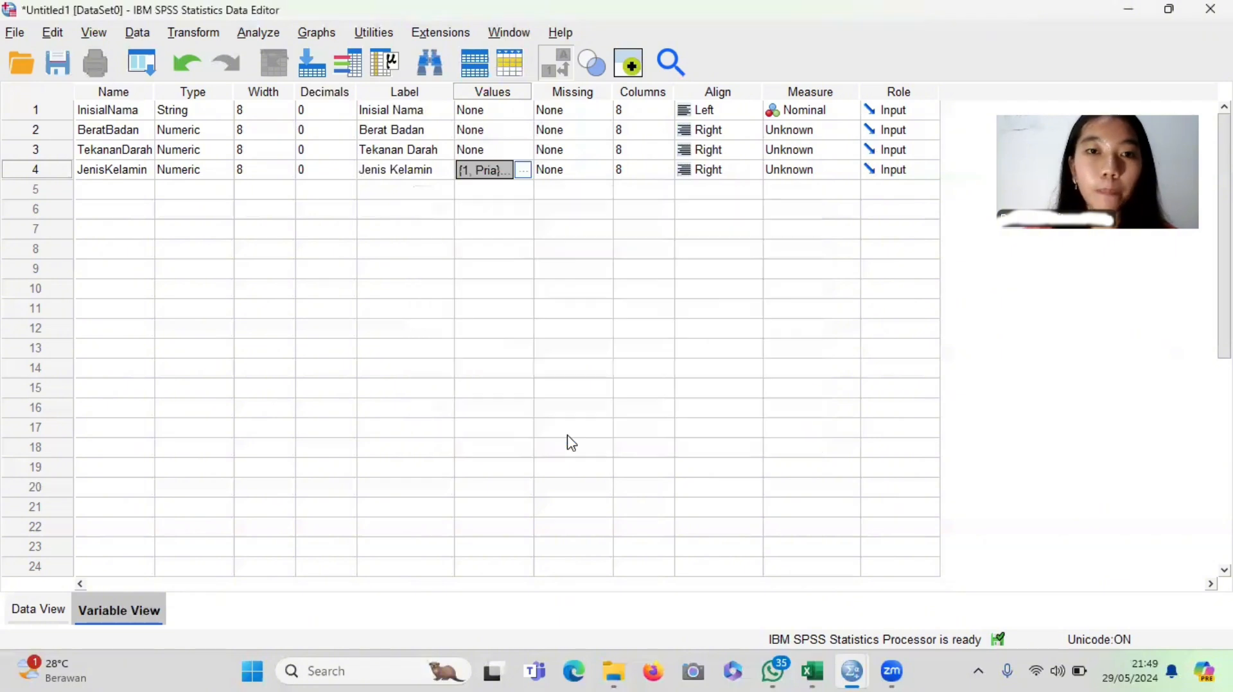
# Create the fifth variable in row 5 and name it TingkatPendidikan, keeping the default numeric type
pyautogui.click(117, 189)
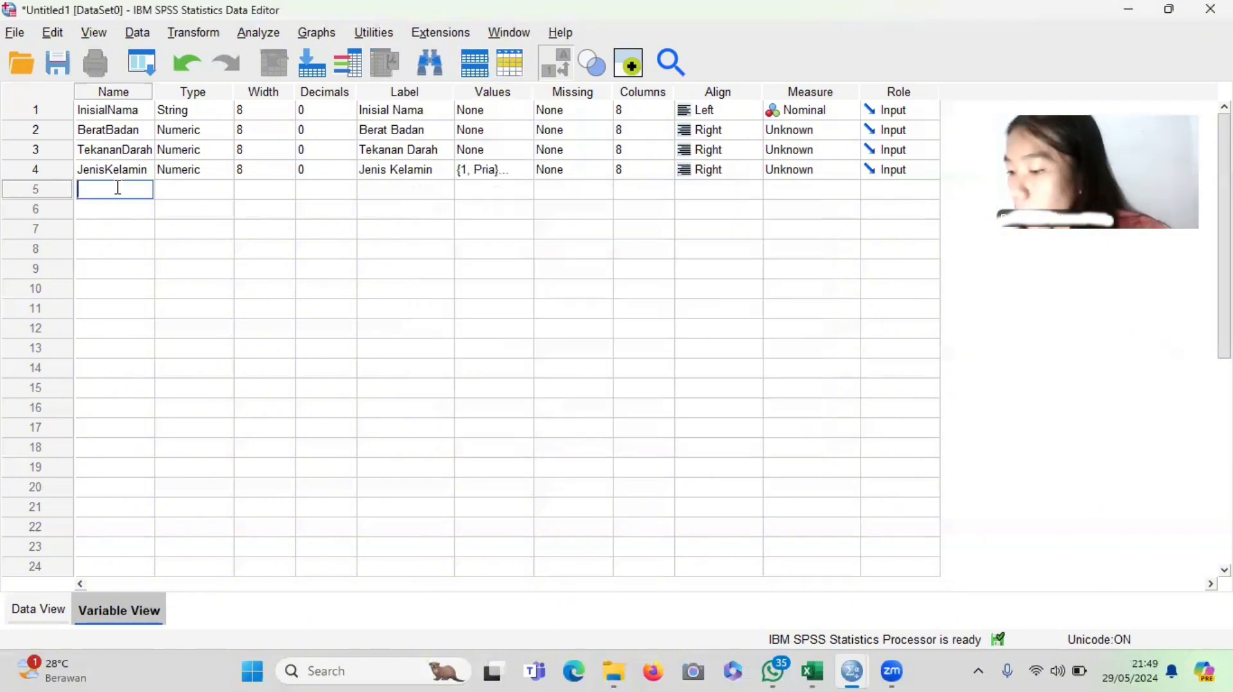
pyautogui.write('Ti')
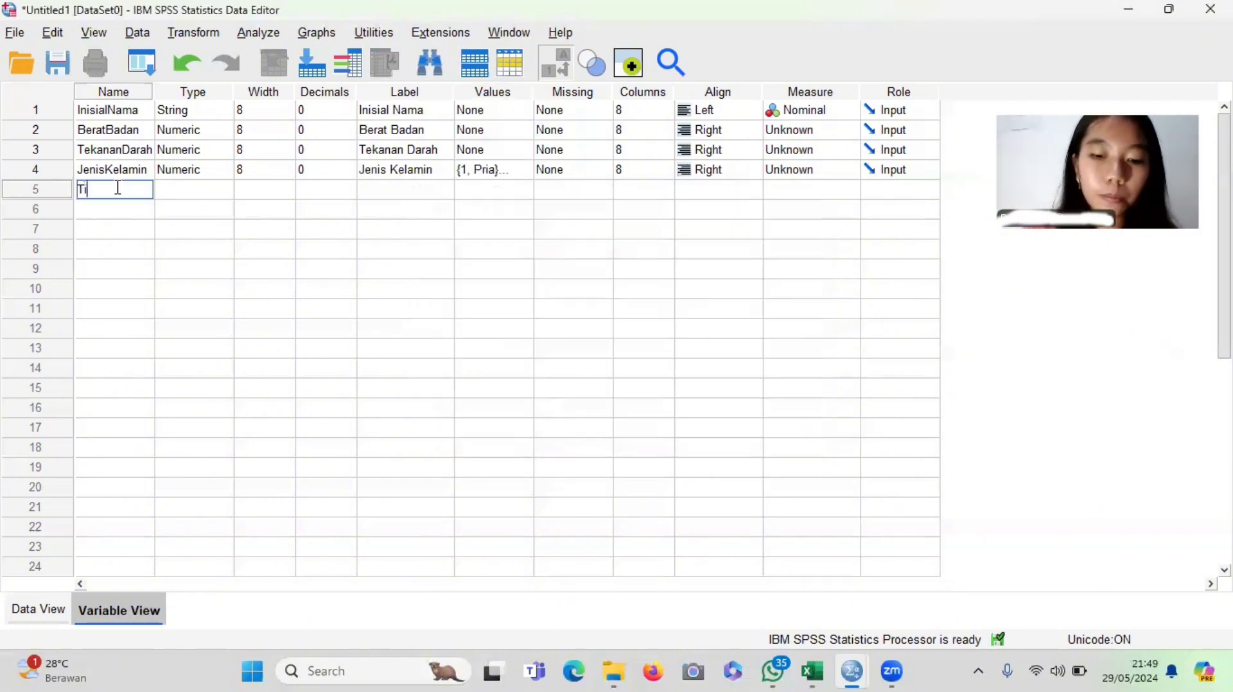
pyautogui.write('ngkatPendidikan')
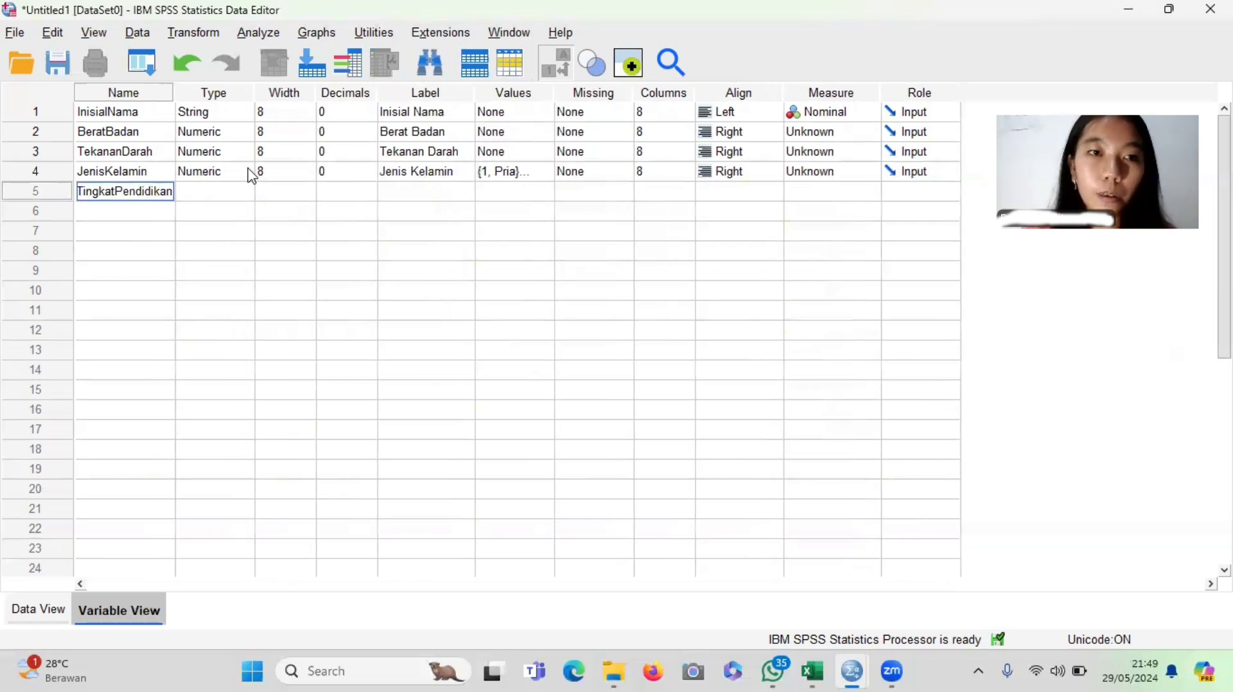
pyautogui.click(223, 194)
# Set TingkatPendidikan to 0 decimals and give it the label "Tingkat Pendidikan"
pyautogui.press('Tab')
pyautogui.press('Tab')
pyautogui.click(368, 194)
pyautogui.click(373, 195)
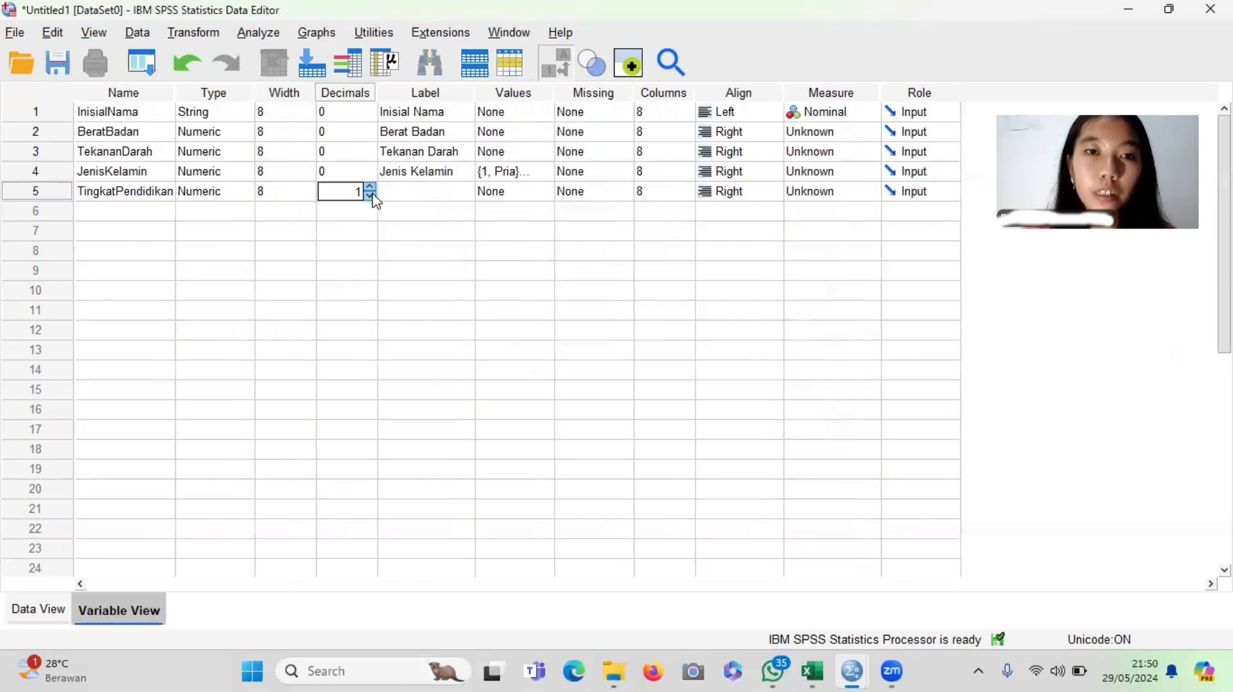
pyautogui.click(385, 193)
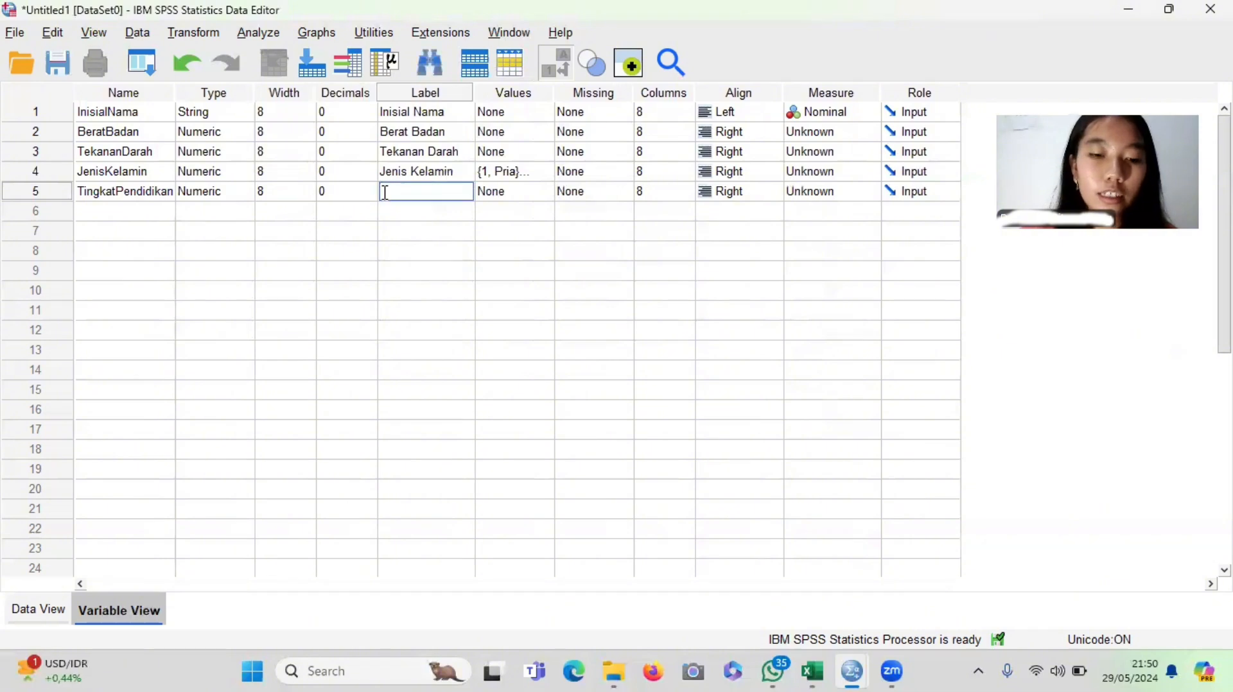
pyautogui.write('Tingkat Pe')
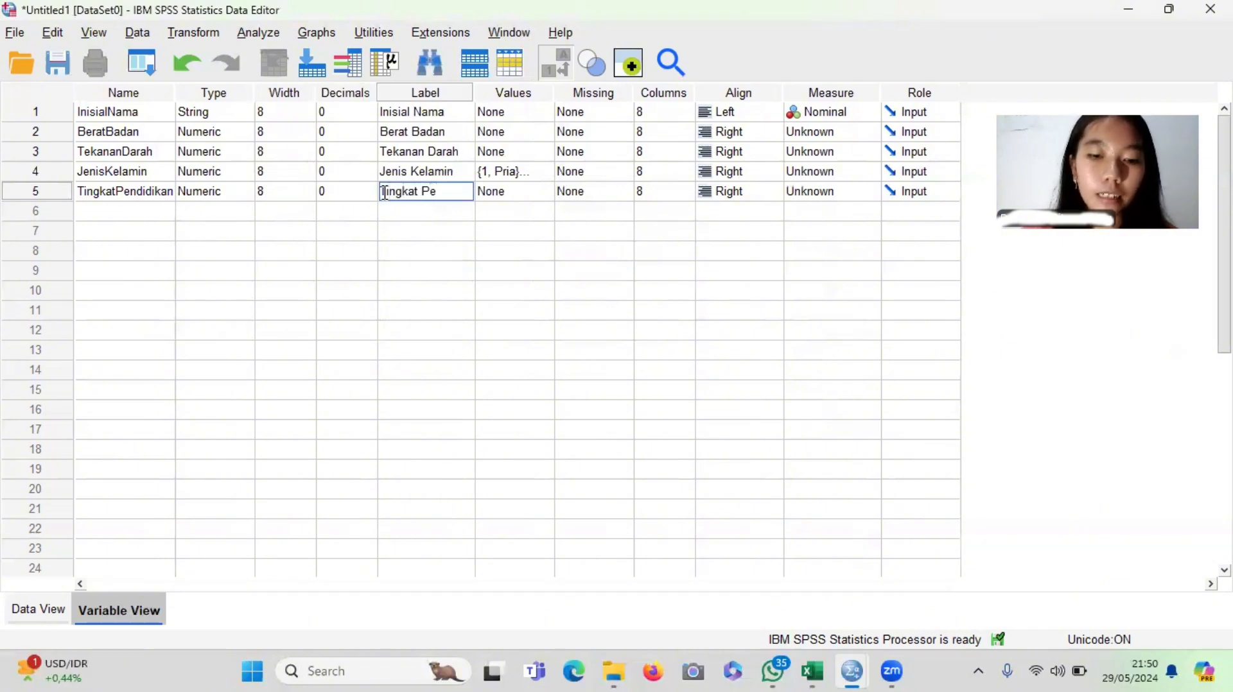
pyautogui.write('ndidikan')
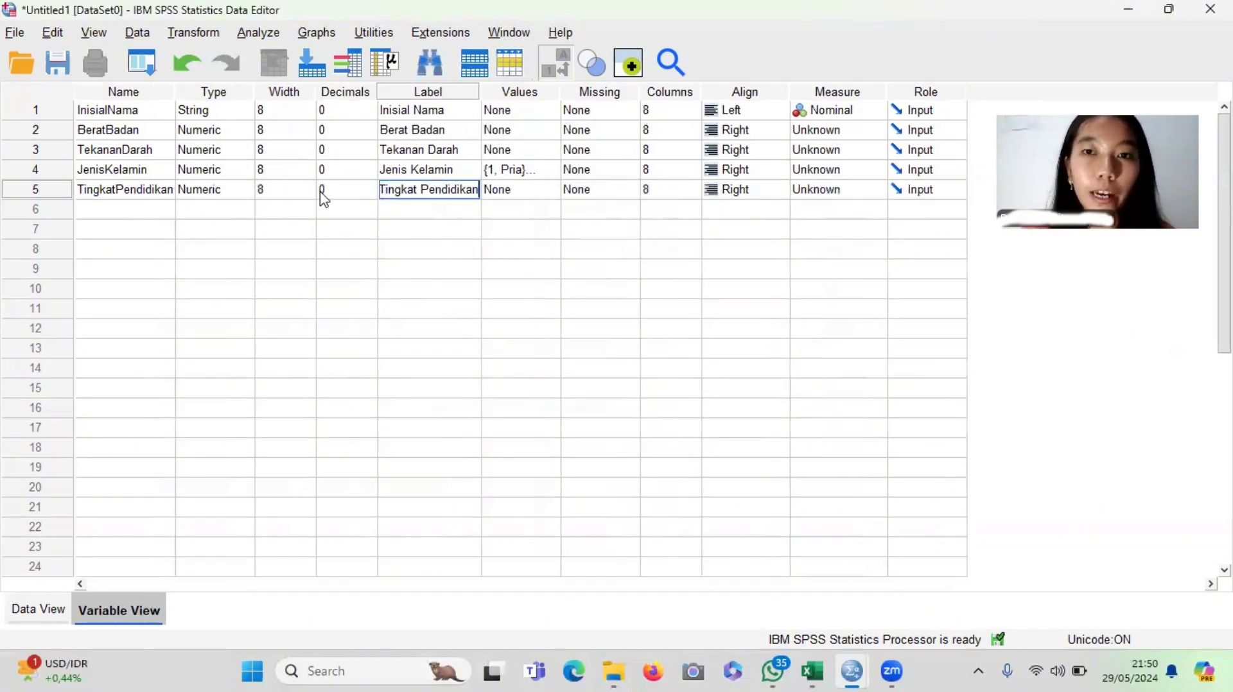
# Create the sixth variable in row 6 and name it Domisili, keeping the default numeric type
pyautogui.click(146, 210)
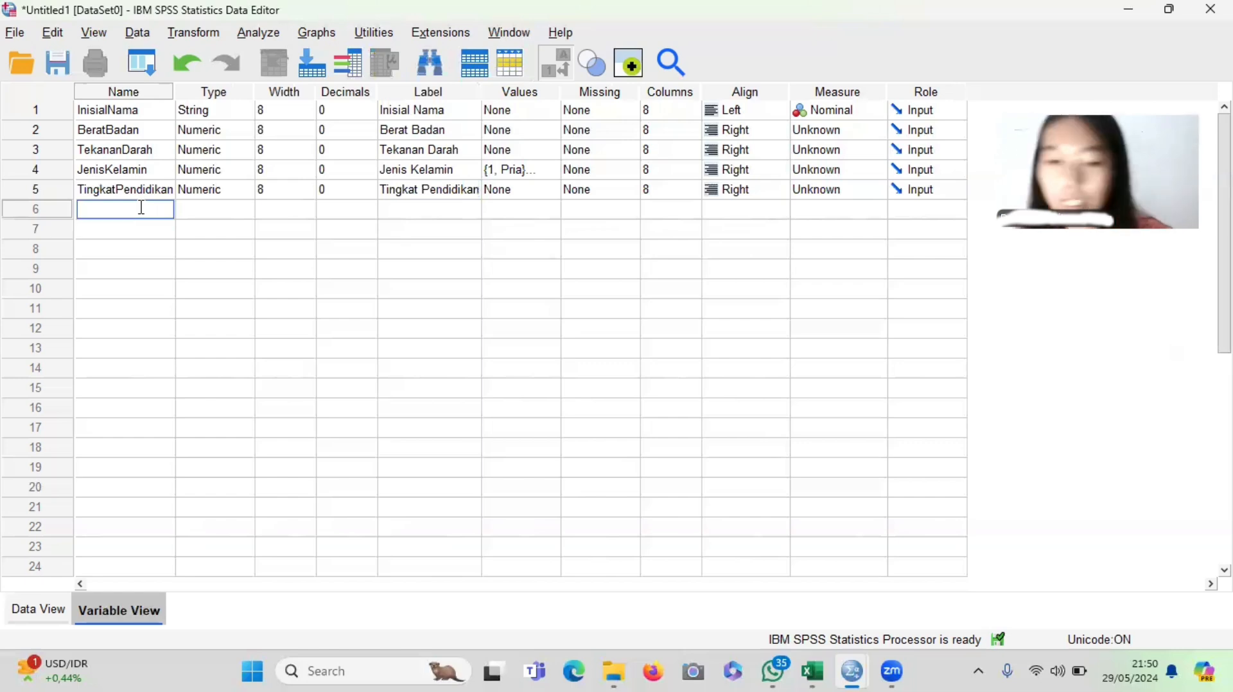
pyautogui.write('Domisili')
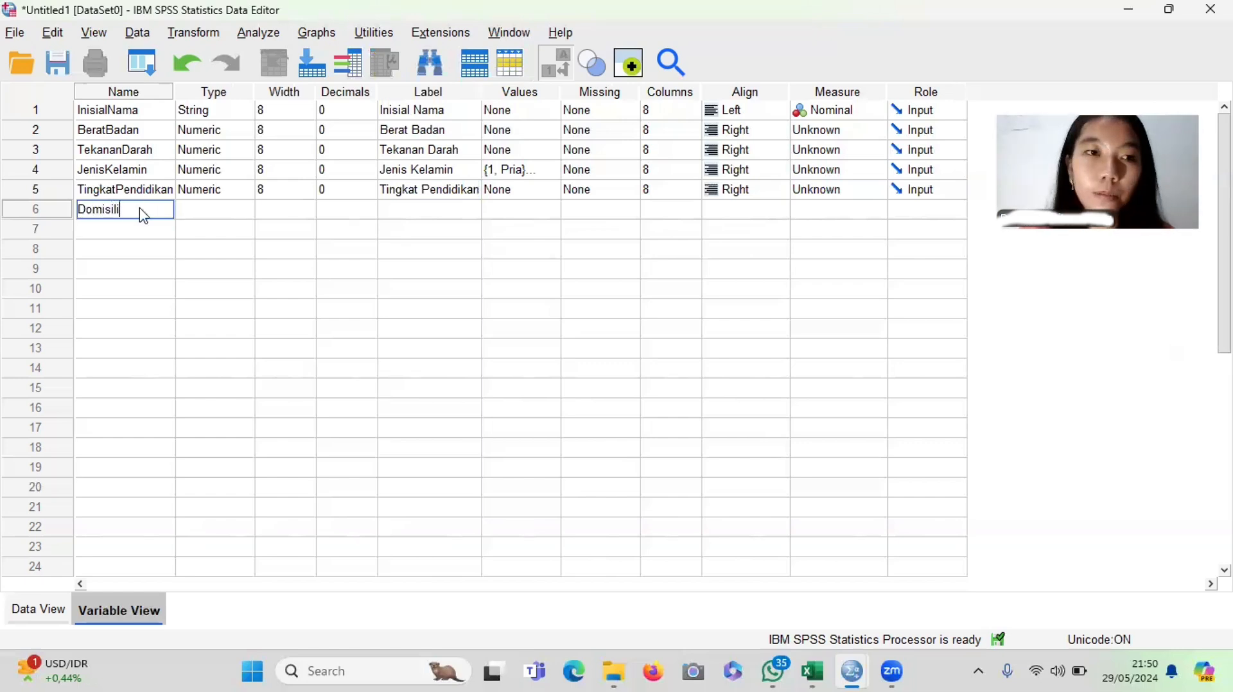
pyautogui.click(231, 210)
pyautogui.click(247, 209)
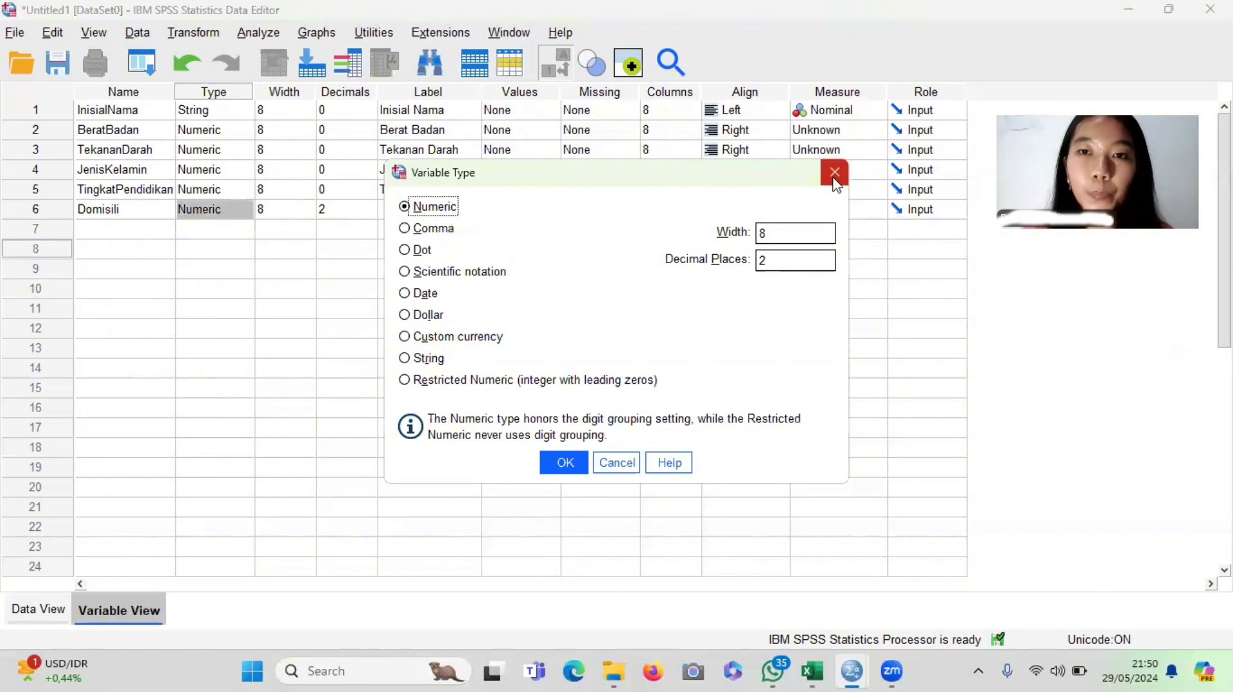
pyautogui.click(835, 172)
# Set Domisili to 0 decimals and give it the label "Domisili"
pyautogui.click(338, 212)
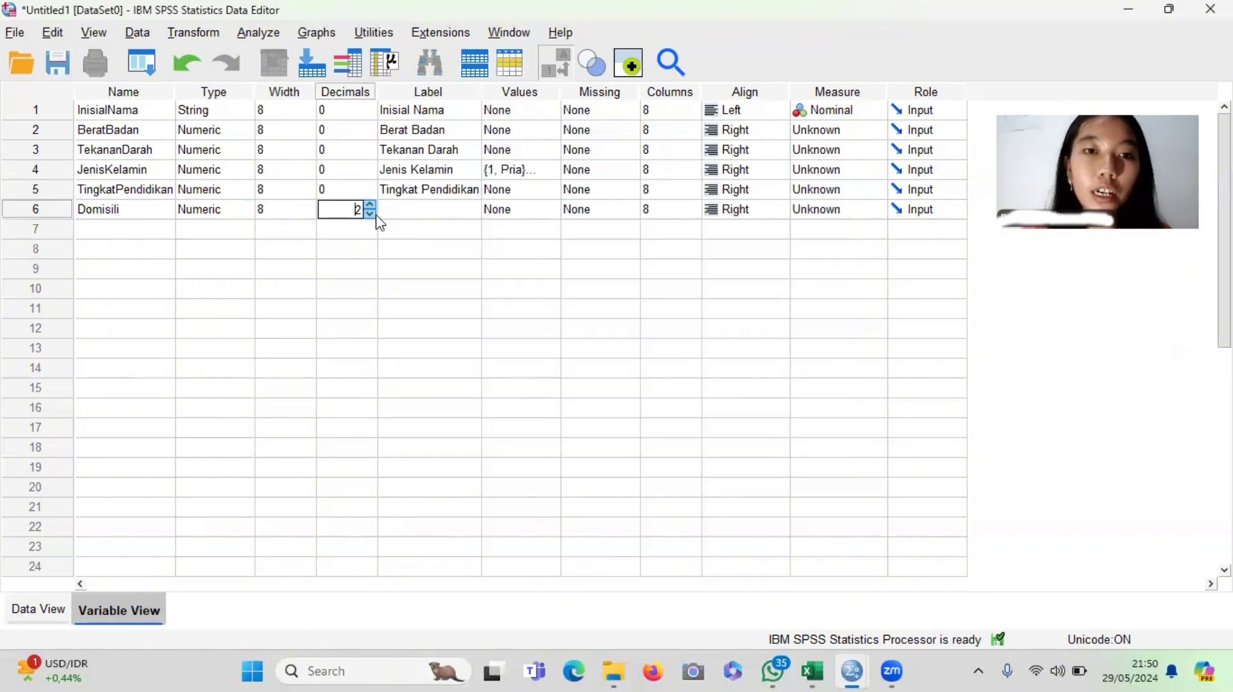
pyautogui.click(371, 214)
pyautogui.click(371, 214)
pyautogui.click(400, 209)
pyautogui.write('Do')
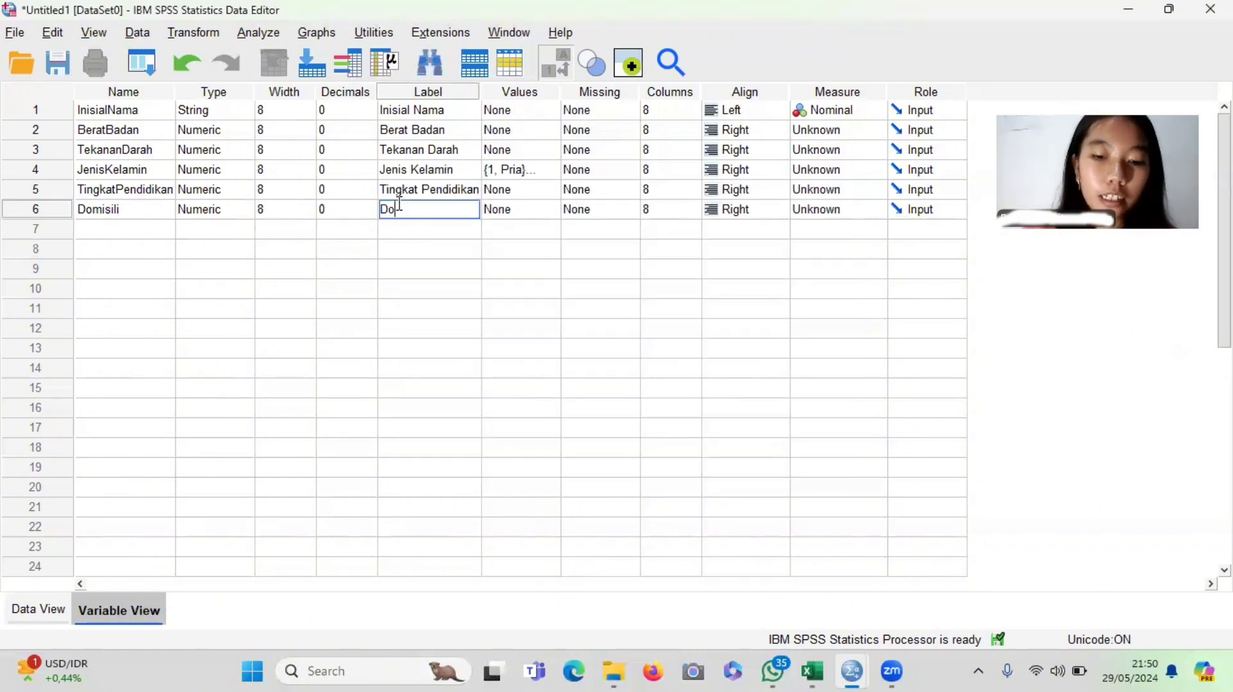
pyautogui.write('misili')
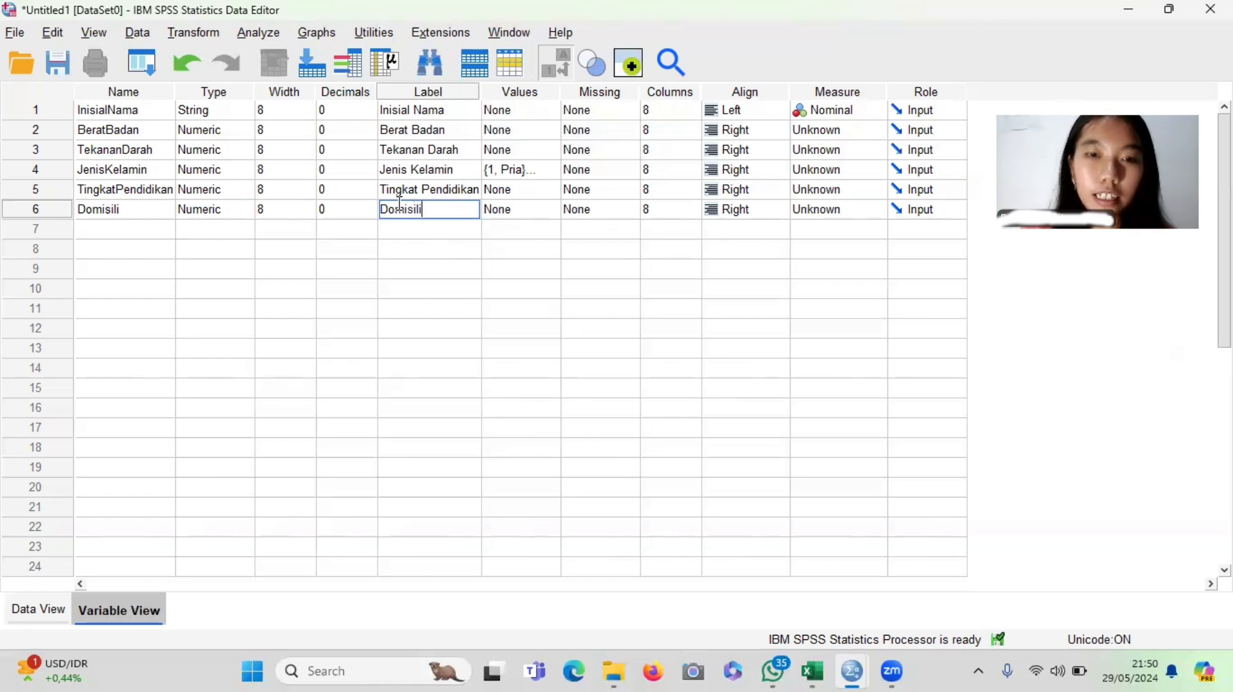
pyautogui.press('Return')
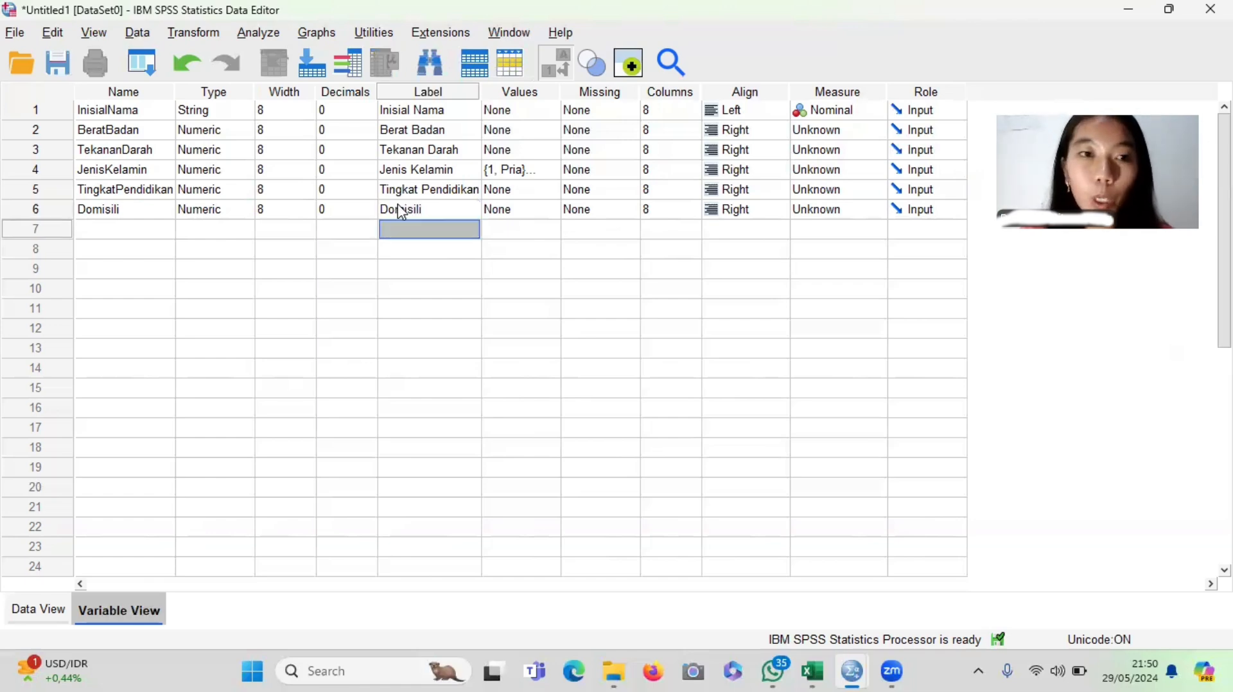
# Create the seventh variable in row 7 and name it StatusMenikah
pyautogui.click(154, 229)
pyautogui.write('S')
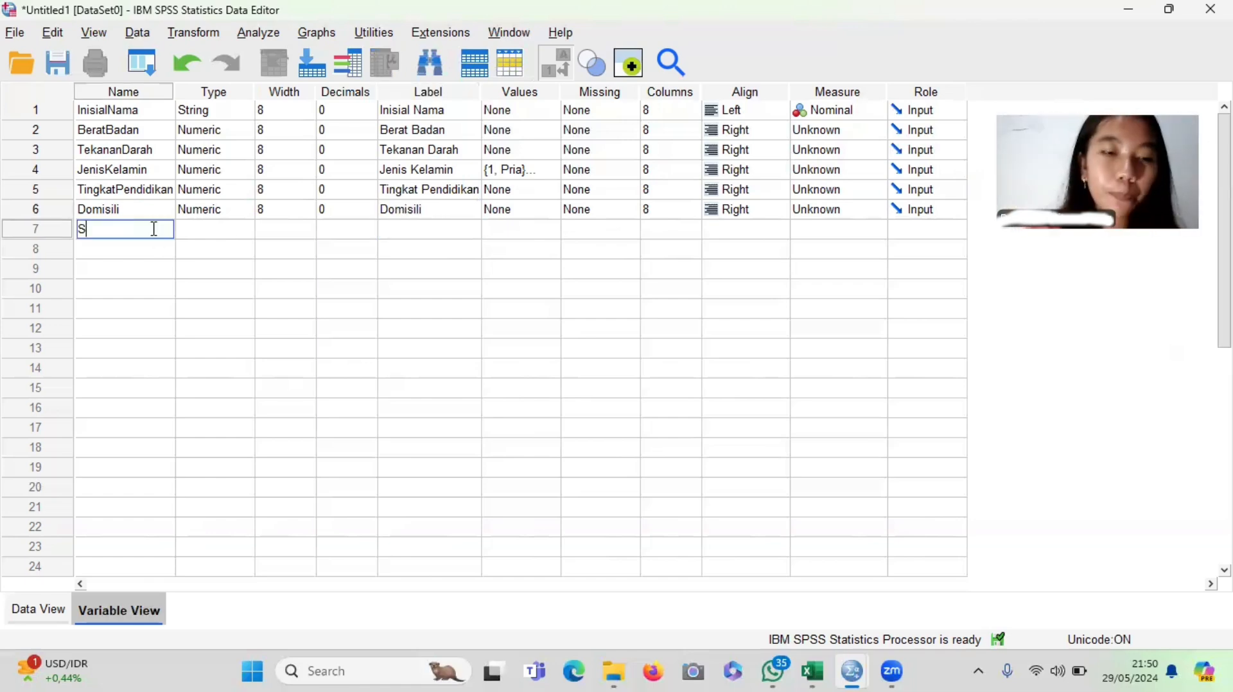
pyautogui.write('tatus m')
pyautogui.press('BackSpace')
pyautogui.press('BackSpace')
pyautogui.press('BackSpace')
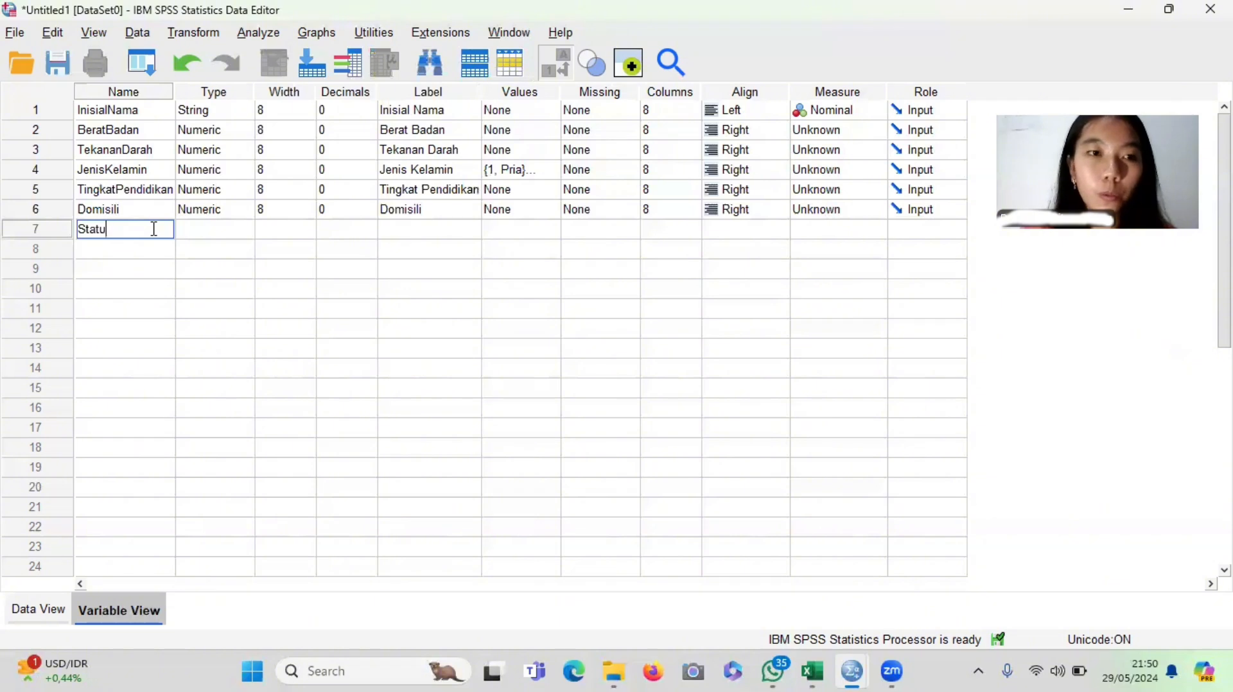
pyautogui.write('sMenikah')
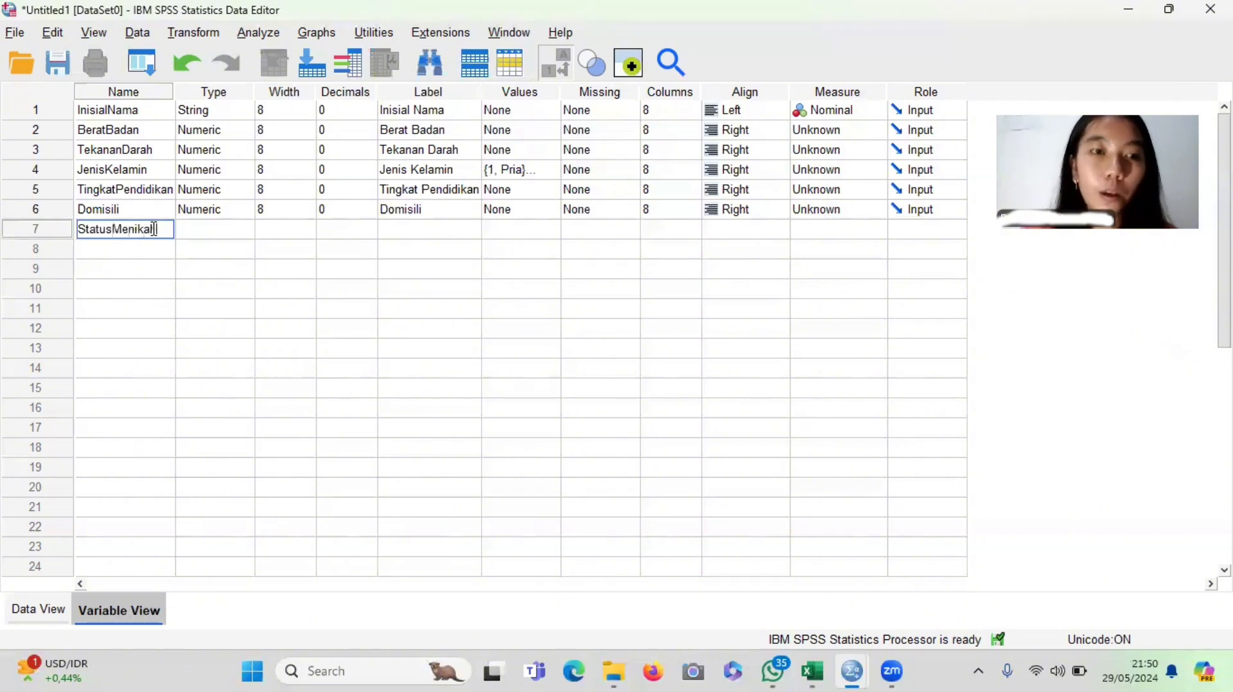
pyautogui.press('Tab')
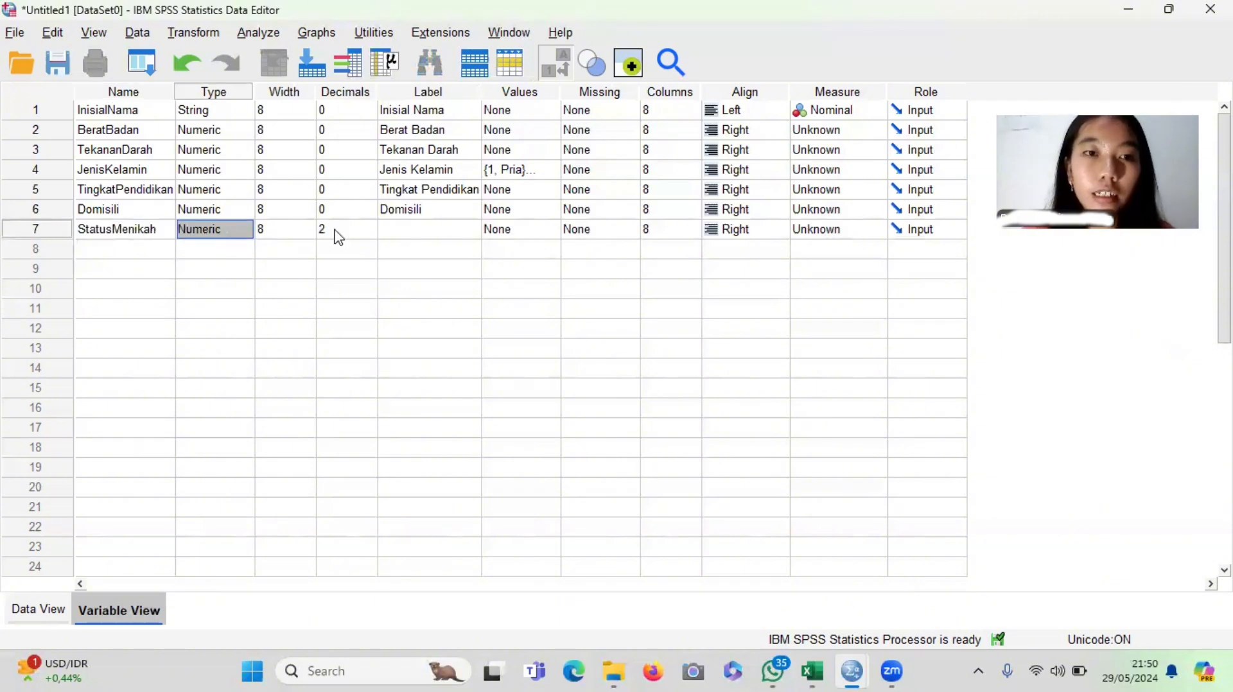
# Give StatusMenikah 0 decimals, the label "Status Menikah" and the String type
pyautogui.click(357, 229)
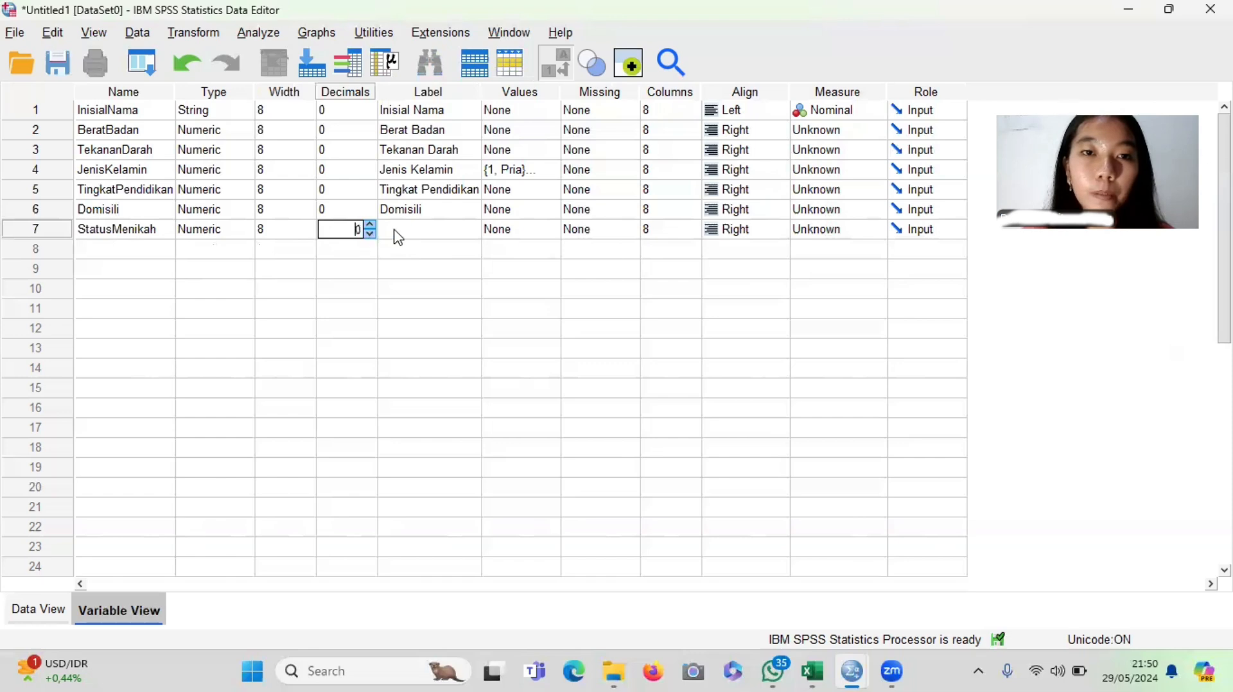
pyautogui.click(418, 229)
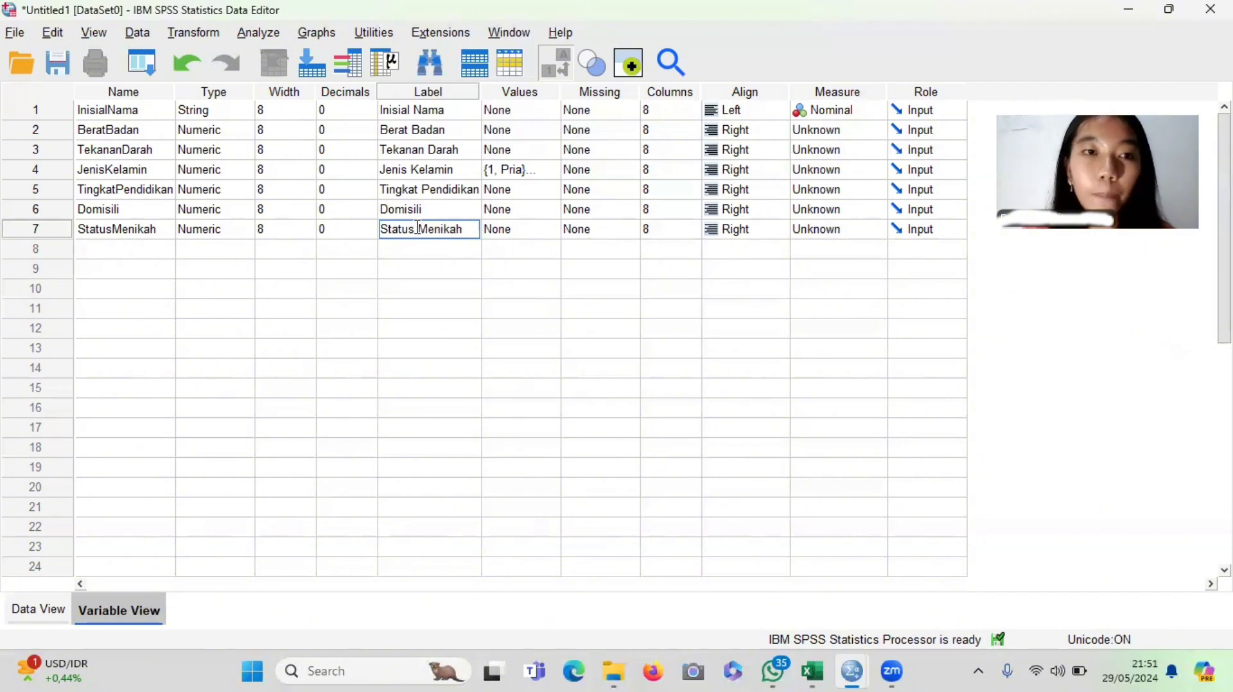
pyautogui.click(229, 232)
pyautogui.click(244, 230)
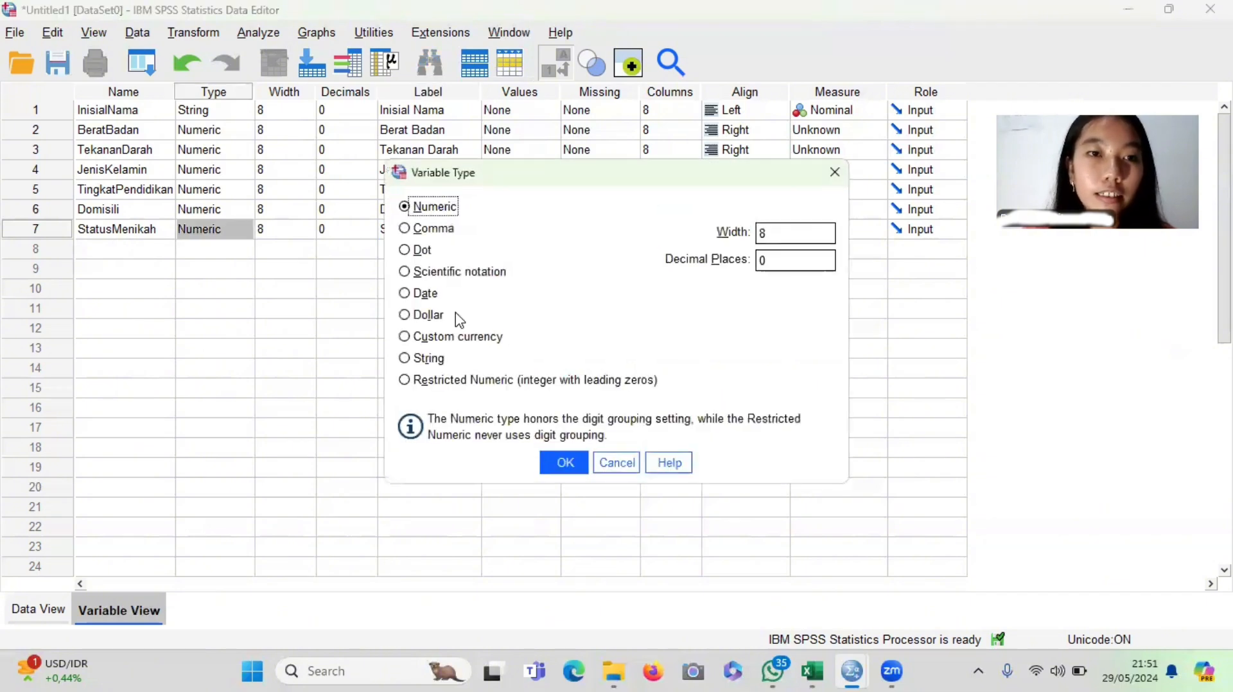
pyautogui.click(435, 360)
pyautogui.press('Return')
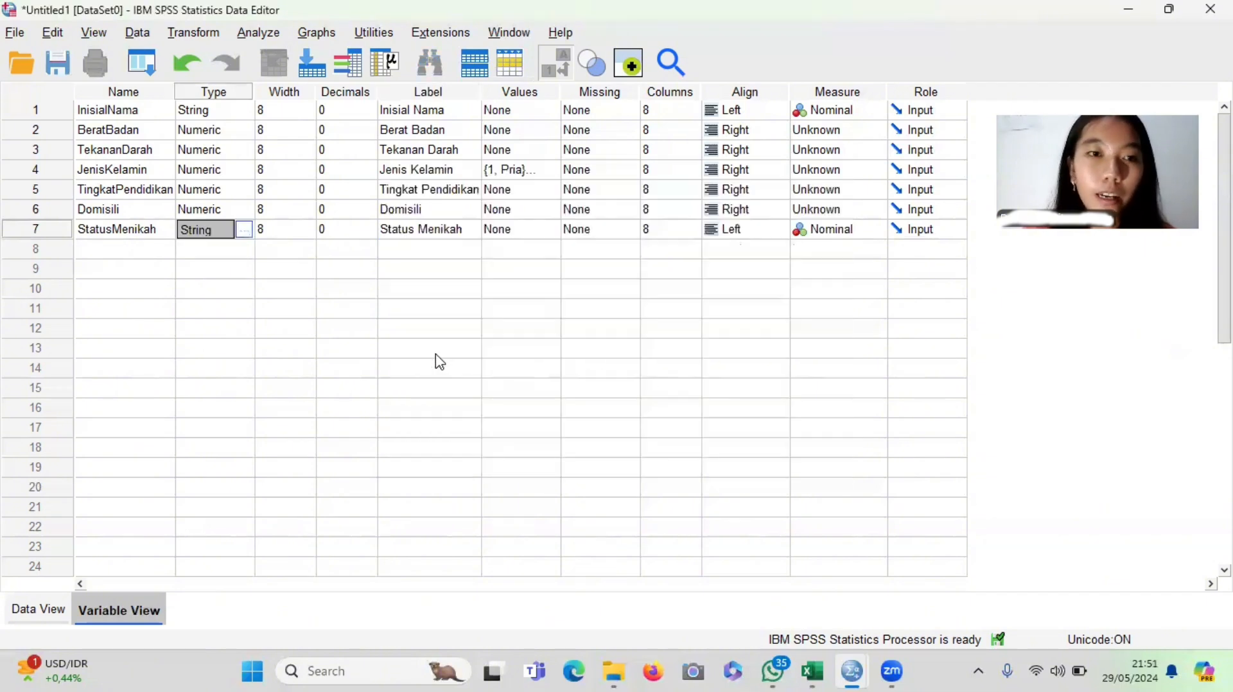
# Change the variable type of Domisili and TingkatPendidikan to String
pyautogui.click(218, 212)
pyautogui.click(244, 209)
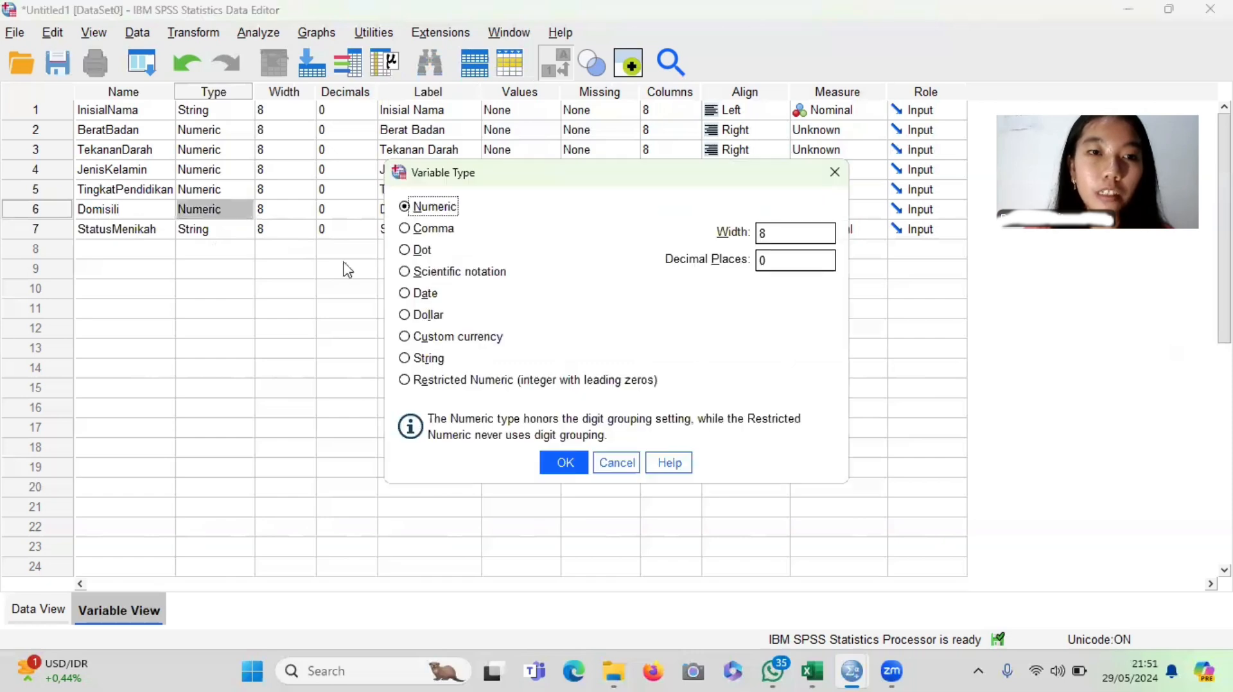
pyautogui.click(405, 358)
pyautogui.press('Return')
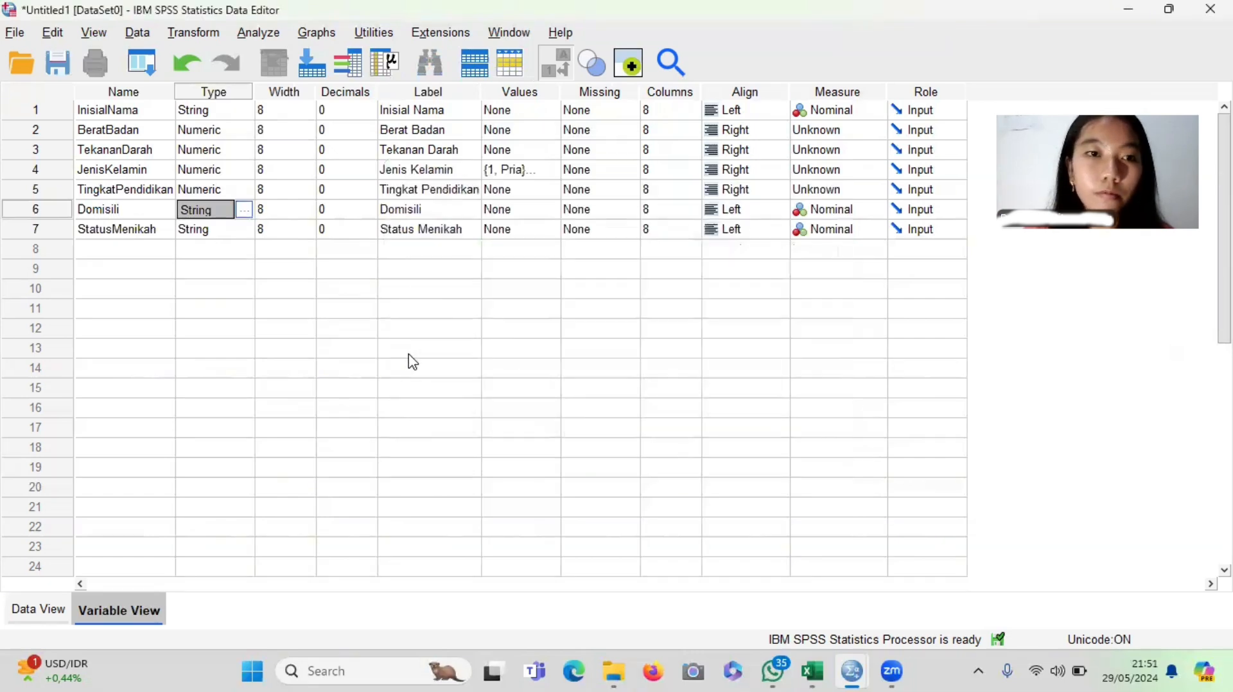
pyautogui.click(243, 191)
pyautogui.click(245, 191)
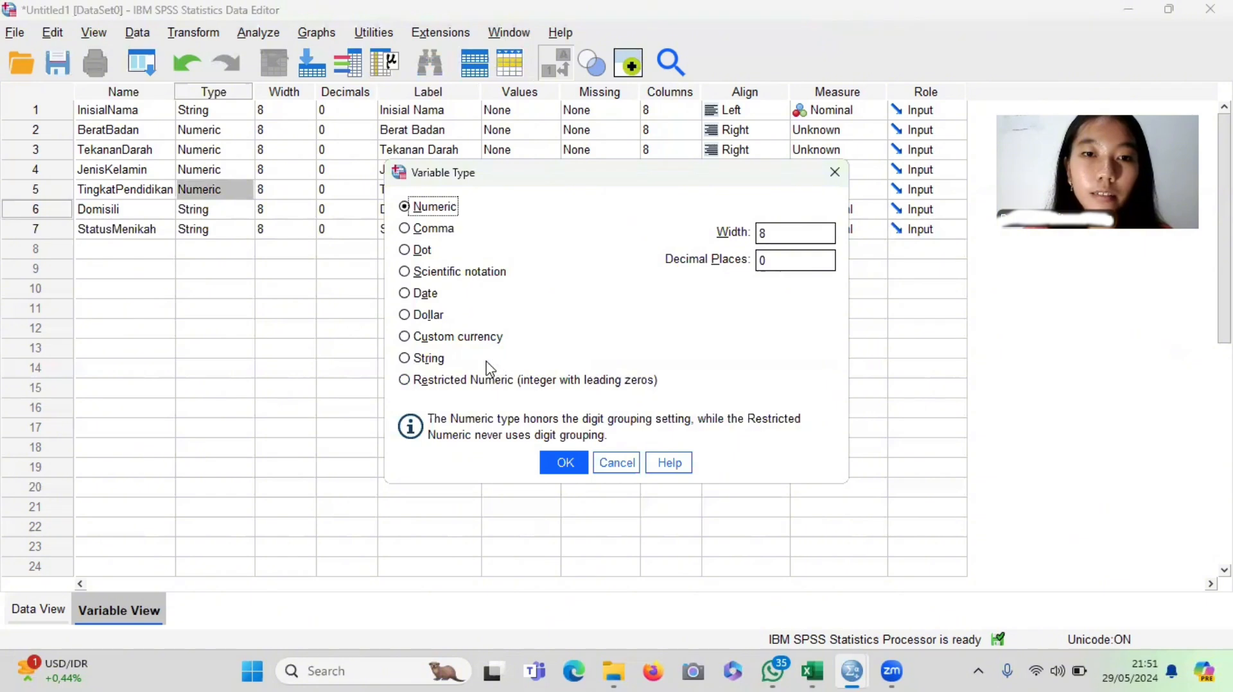
pyautogui.click(429, 359)
pyautogui.press('Return')
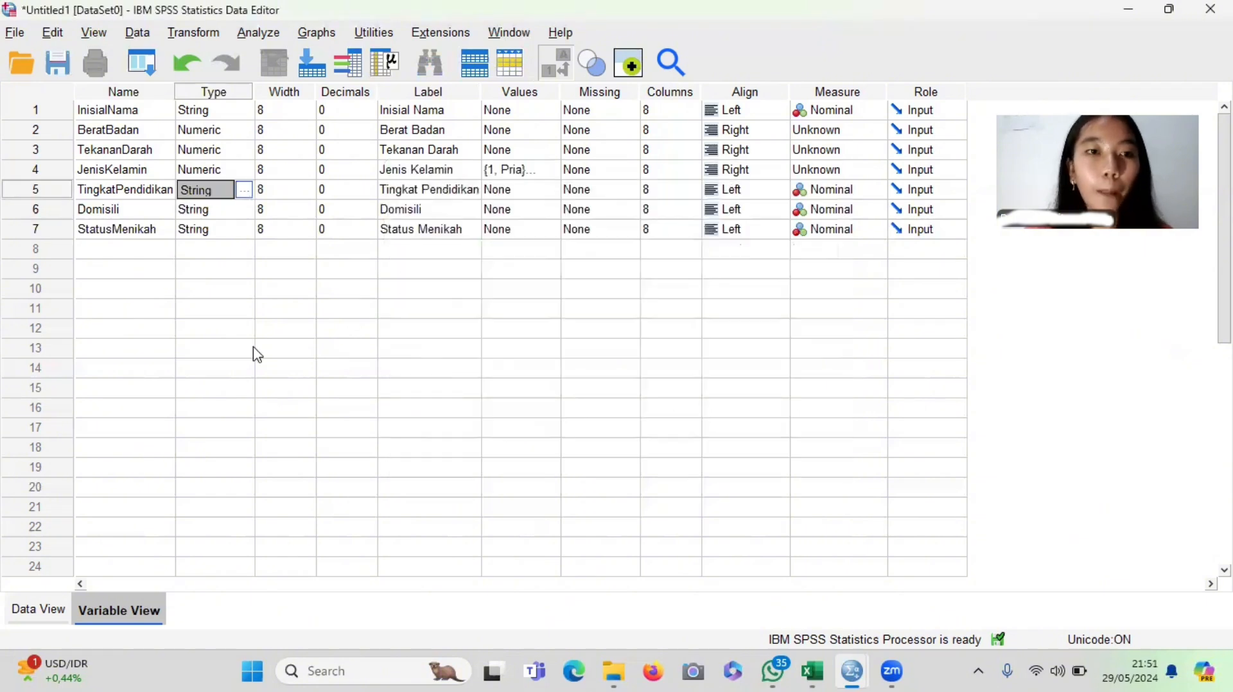
# Show the data grid and widen the variable columns until every variable name fits on one line
pyautogui.click(51, 610)
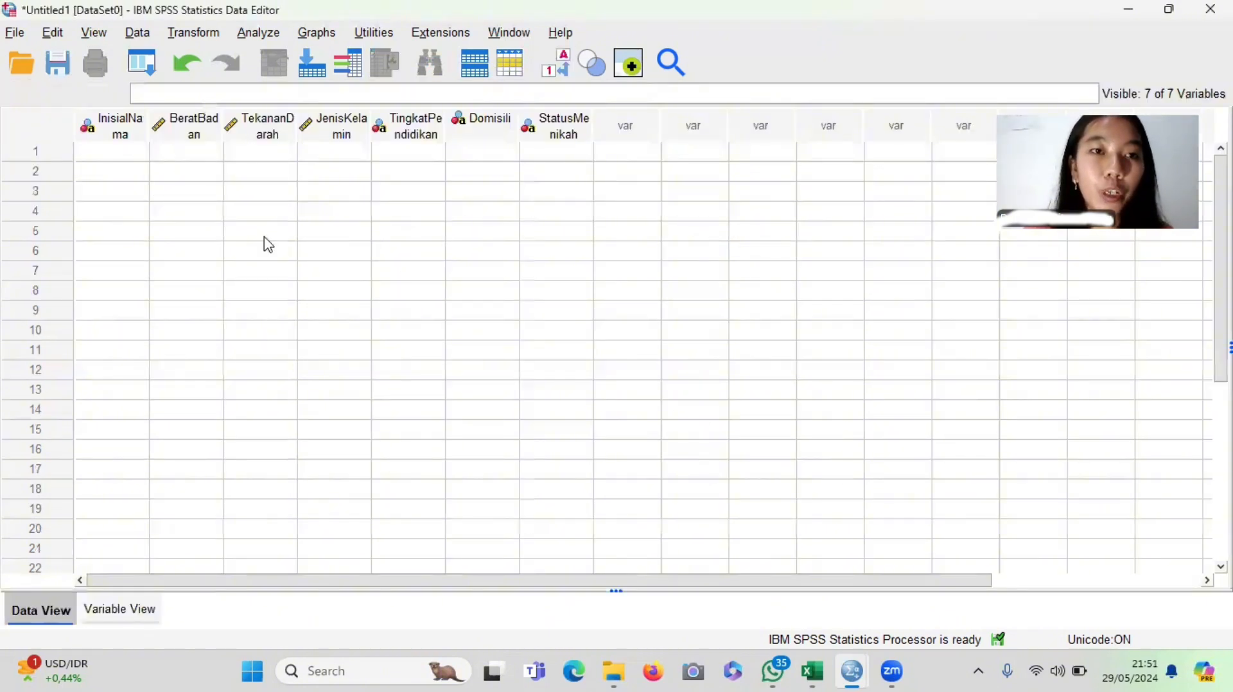
pyautogui.doubleClick(144, 128)
pyautogui.click(240, 129)
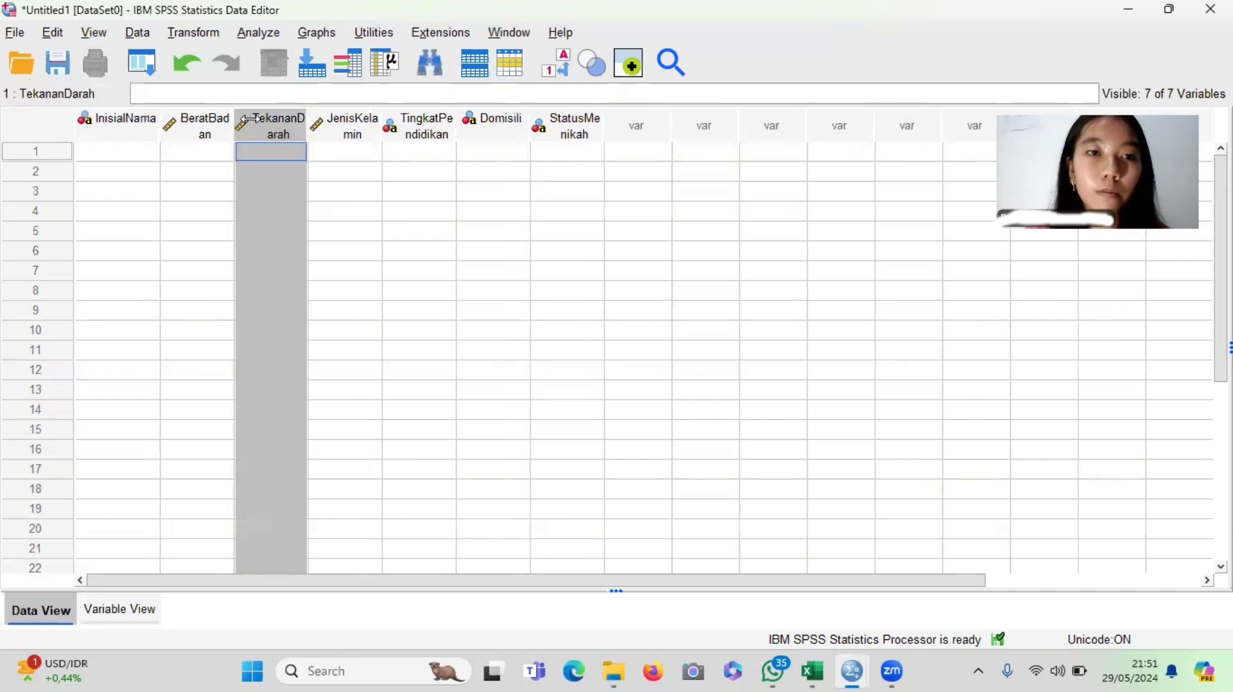
pyautogui.doubleClick(236, 122)
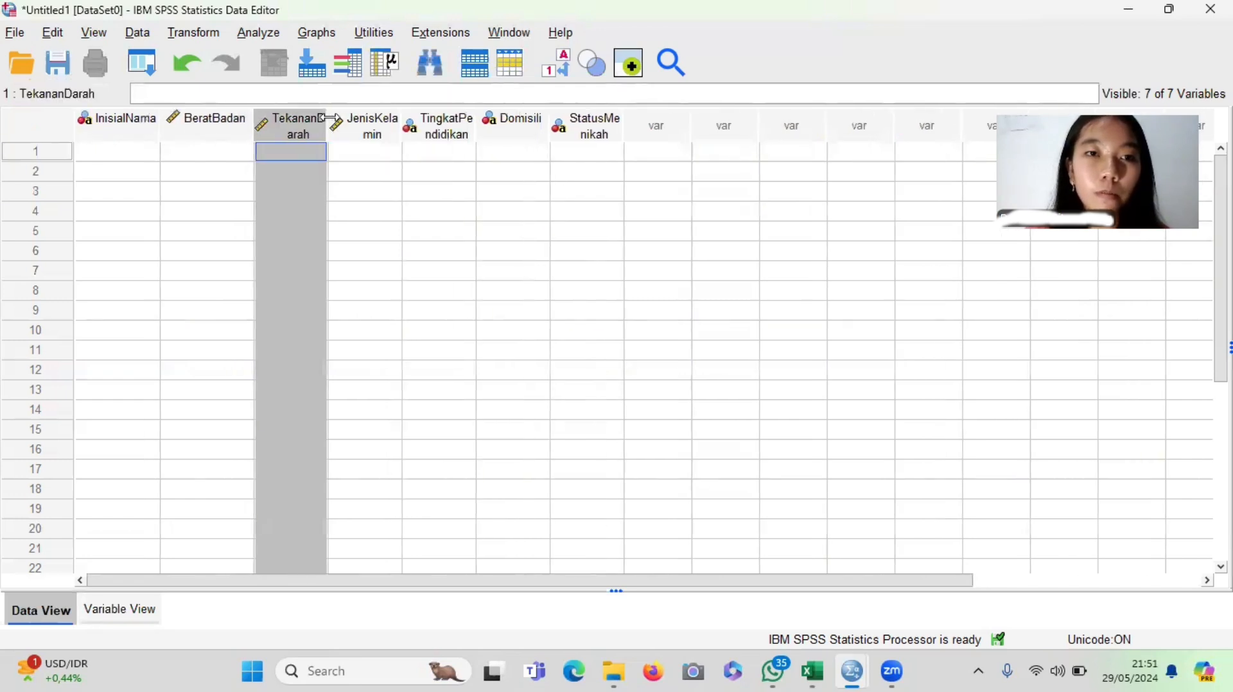
pyautogui.moveTo(327, 124); pyautogui.dragTo(376, 124)
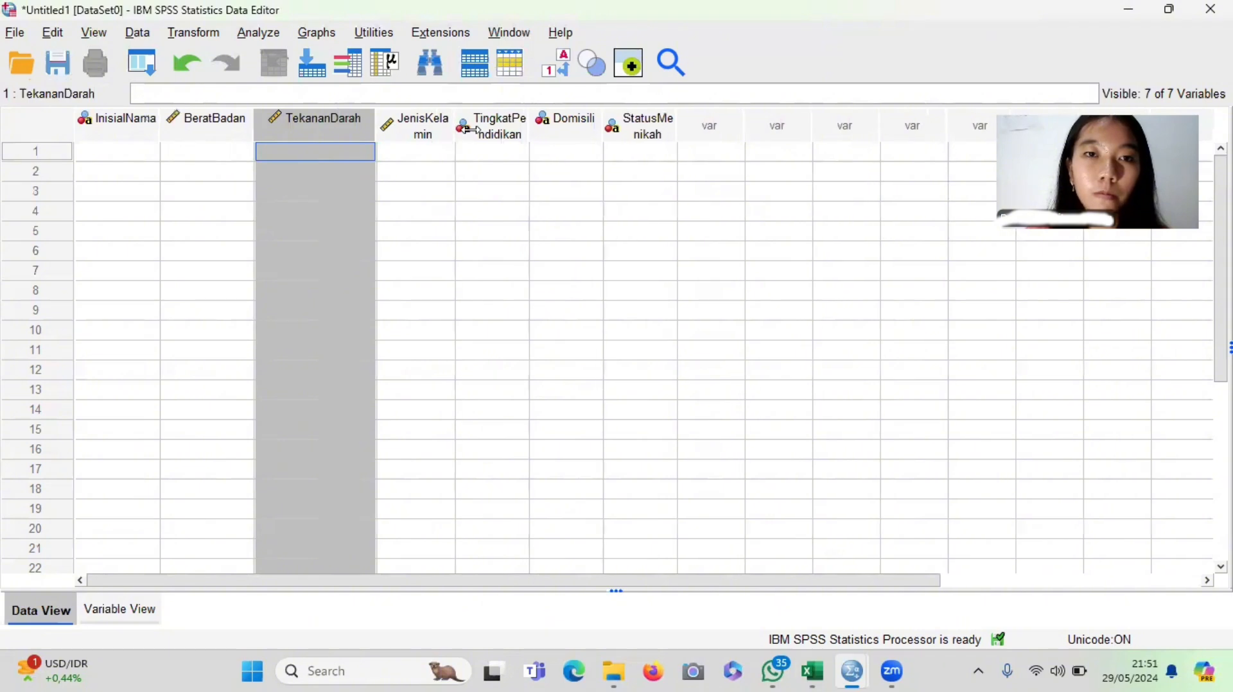
pyautogui.doubleClick(448, 124)
pyautogui.moveTo(556, 124); pyautogui.dragTo(590, 124)
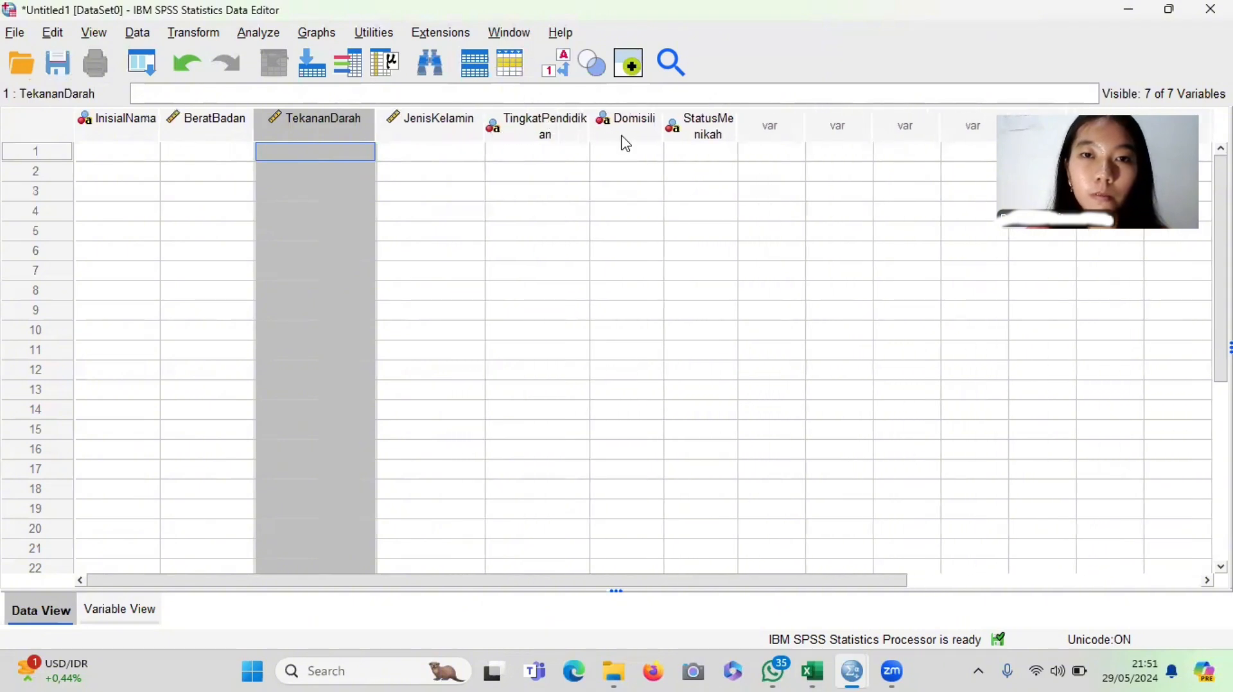
pyautogui.doubleClick(589, 124)
pyautogui.doubleClick(812, 124)
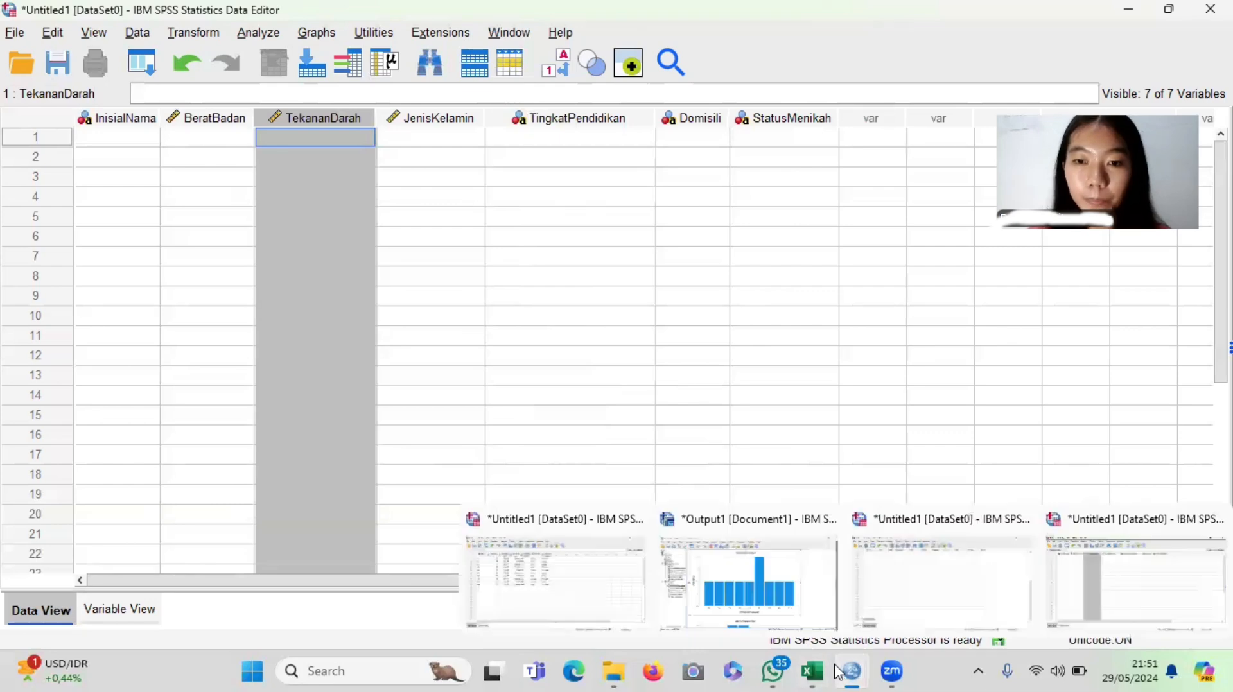
# Switch to Excel and select the survey data A2:G11, from Nama through Setatus Pernikahan, without the header row
pyautogui.click(812, 672)
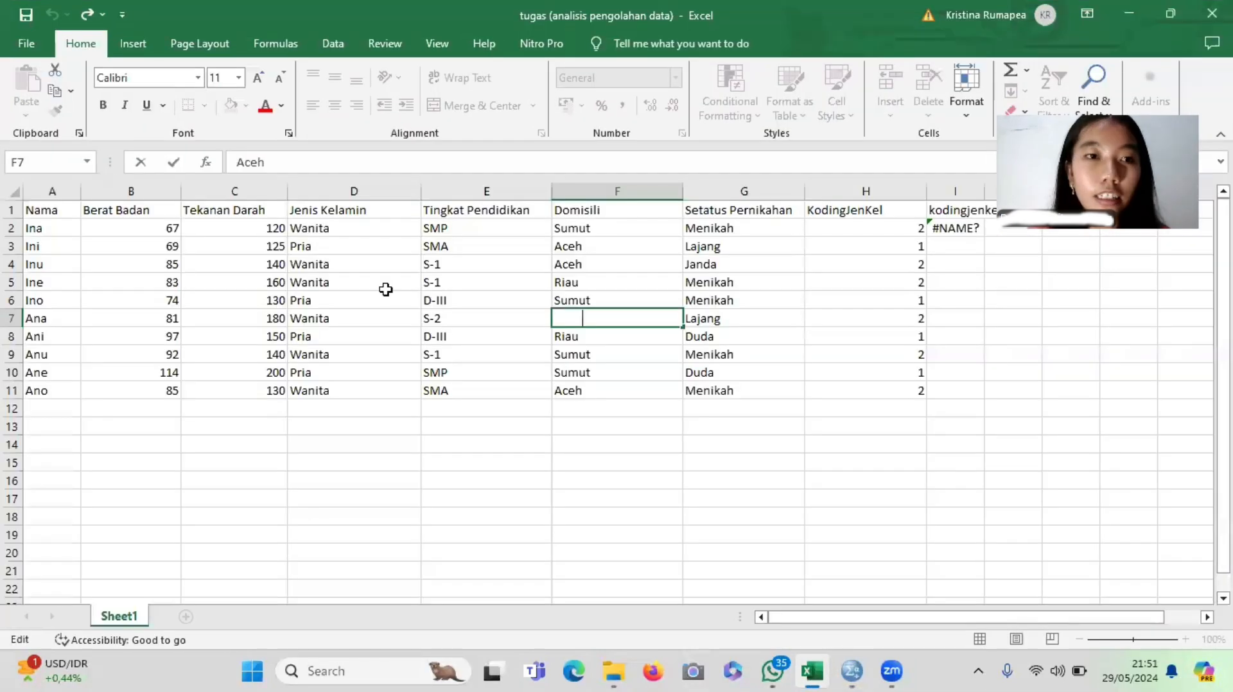
pyautogui.moveTo(35, 230); pyautogui.dragTo(34, 229)
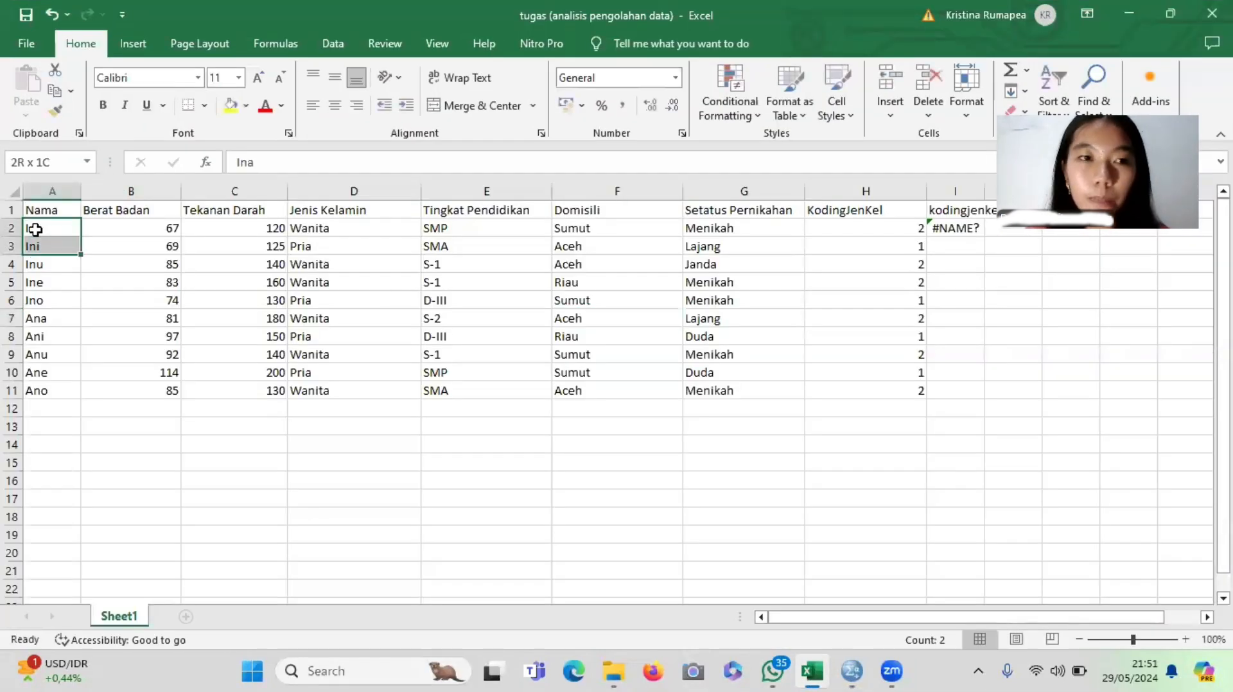
pyautogui.hotkey('shift', 'Right')
pyautogui.hotkey('shift', 'Right')
pyautogui.hotkey('shift', 'Right')
pyautogui.hotkey('shift', 'Right')
pyautogui.hotkey('shift', 'Right')
pyautogui.hotkey('shift', 'Right')
pyautogui.hotkey('shift', 'Down')
pyautogui.hotkey('shift', 'Down')
pyautogui.hotkey('shift', 'Down')
pyautogui.hotkey('shift', 'Down')
pyautogui.hotkey('shift', 'Down')
pyautogui.hotkey('shift', 'Down')
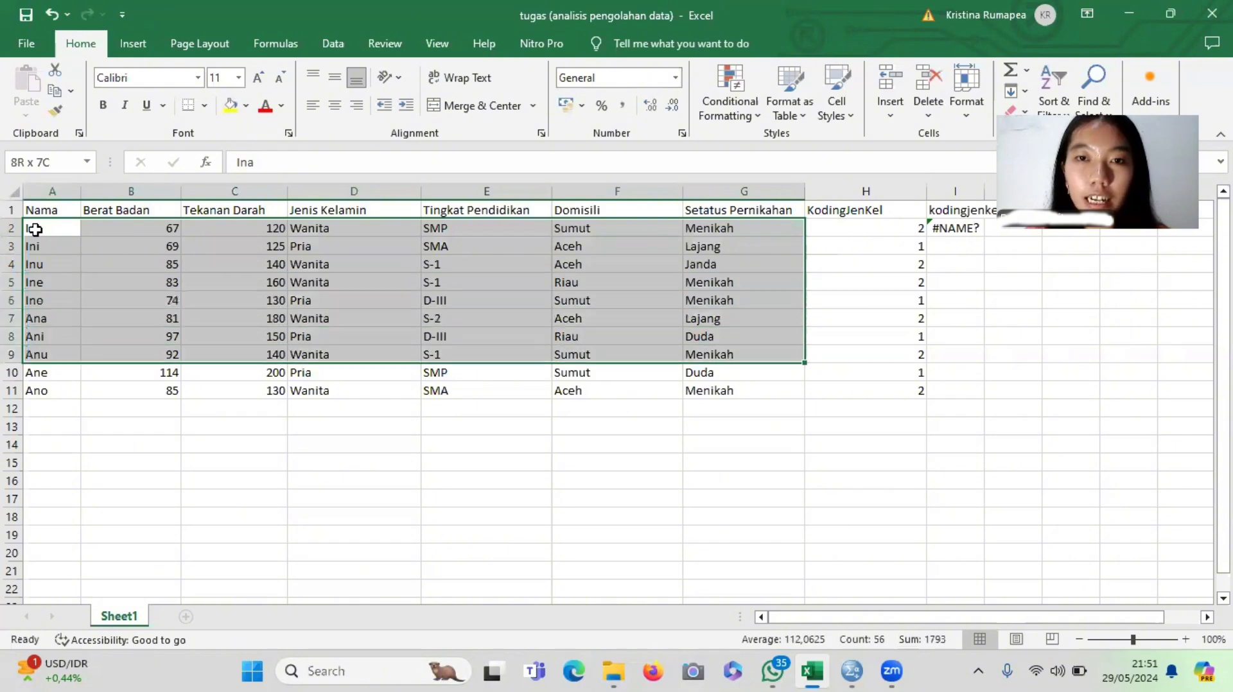
pyautogui.hotkey('shift', 'Down')
pyautogui.hotkey('shift', 'Down')
pyautogui.hotkey('ctrl', 'q')
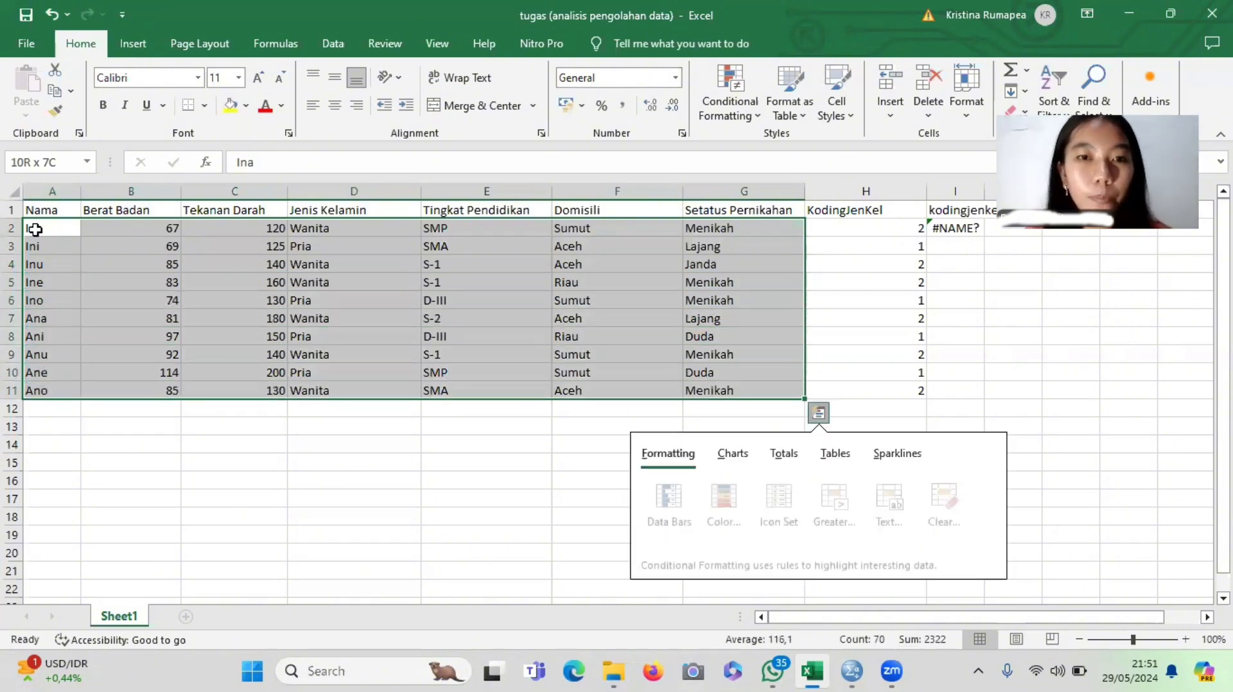
pyautogui.click(35, 230)
pyautogui.hotkey('alt', 'Tab')
pyautogui.press('Tab')
pyautogui.press('Tab')
pyautogui.press('Tab')
pyautogui.press('Tab')
pyautogui.press('Tab')
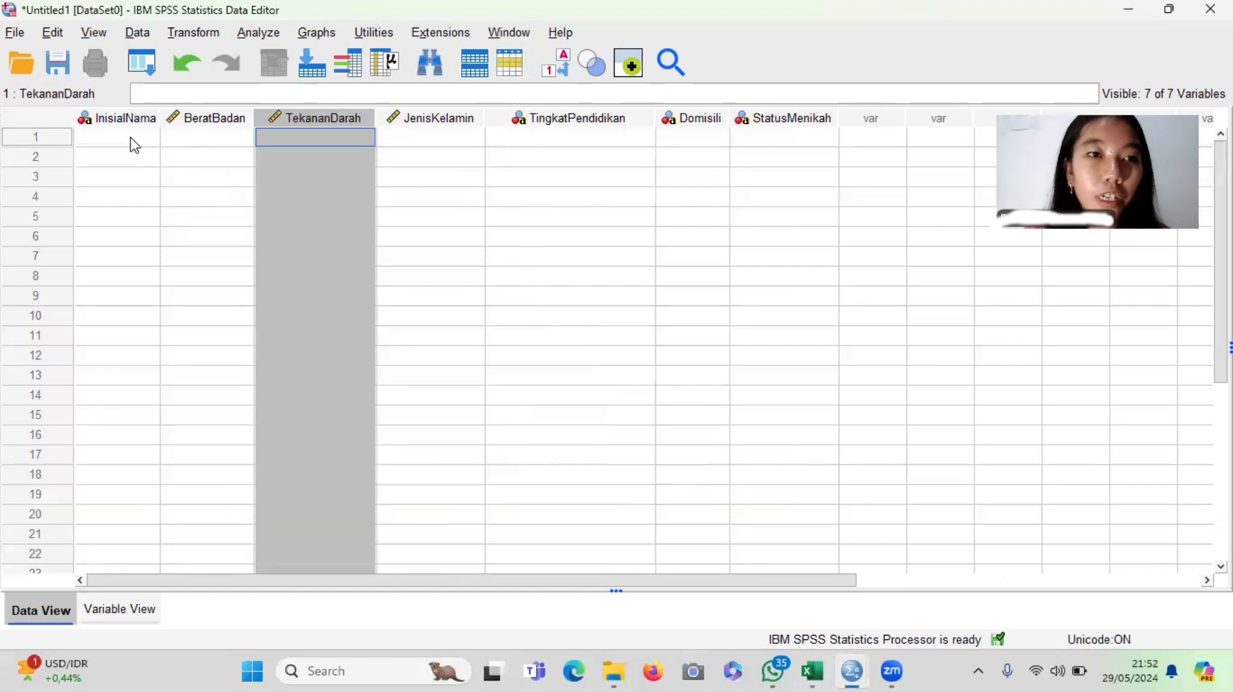
pyautogui.click(135, 138)
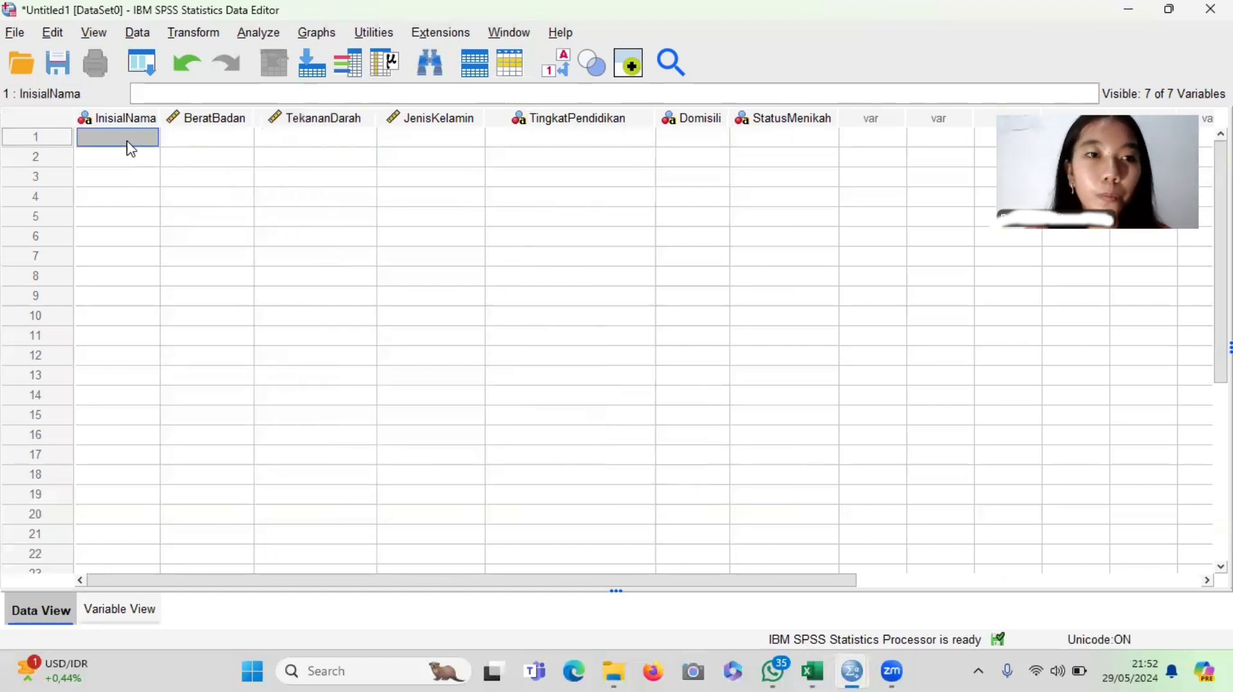
pyautogui.click(127, 140)
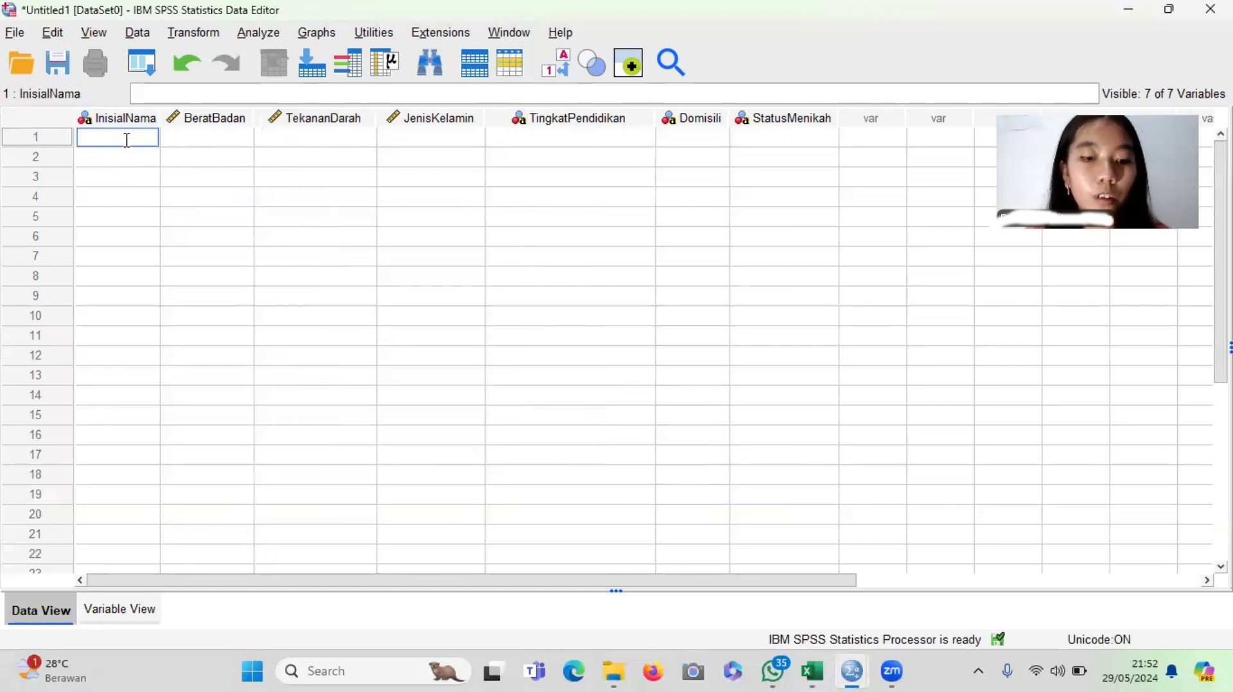
# Copy the selected Excel range A2:G11 and paste it into the seven-variable SPSS dataset, starting at row 1 of InisialNama
pyautogui.click(813, 671)
pyautogui.hotkey('ctrl', 'c')
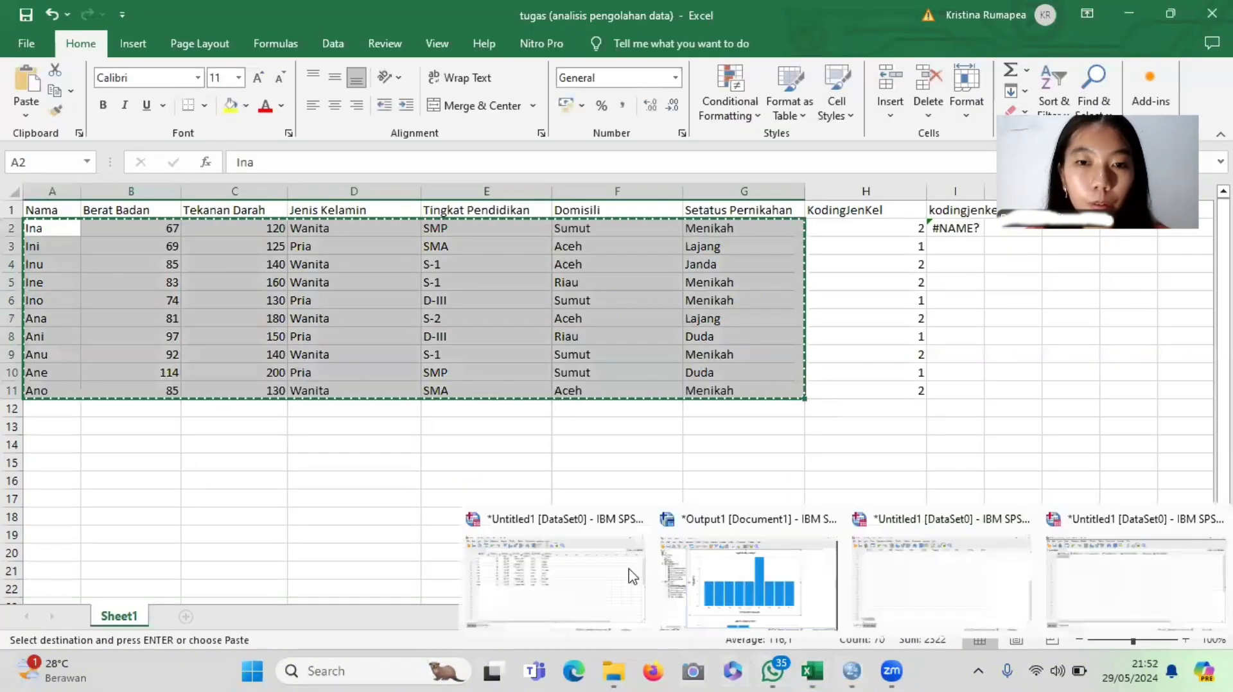
pyautogui.click(933, 594)
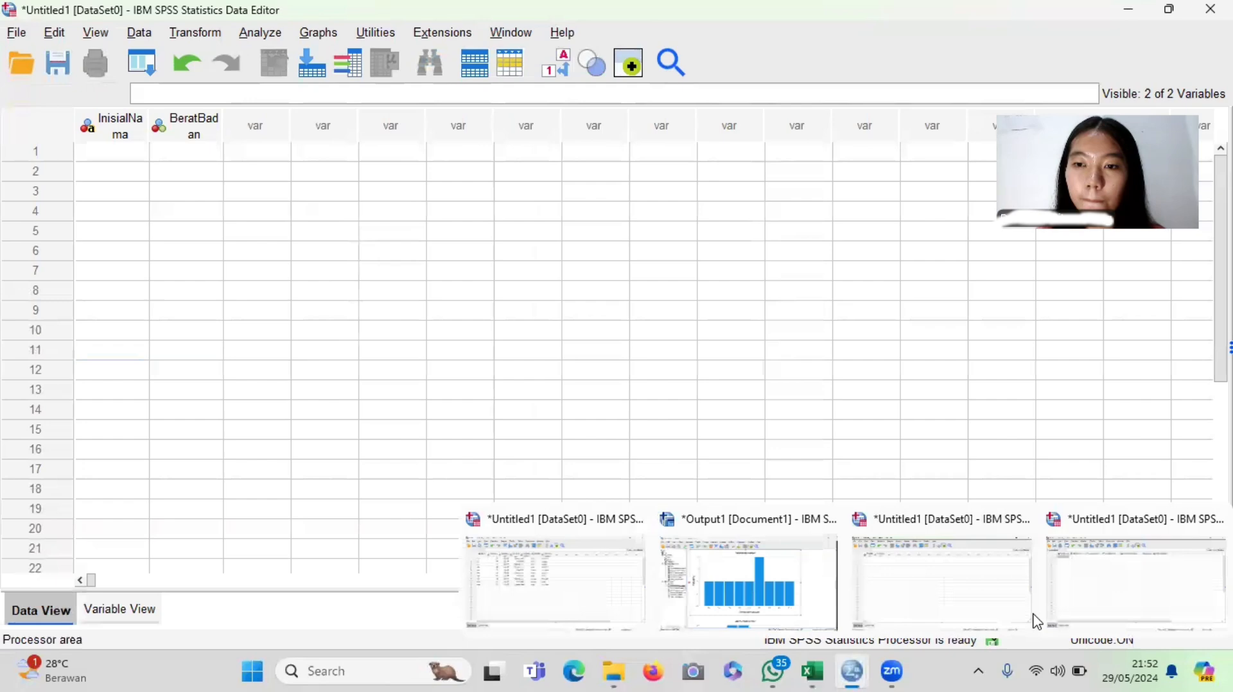
pyautogui.click(1124, 571)
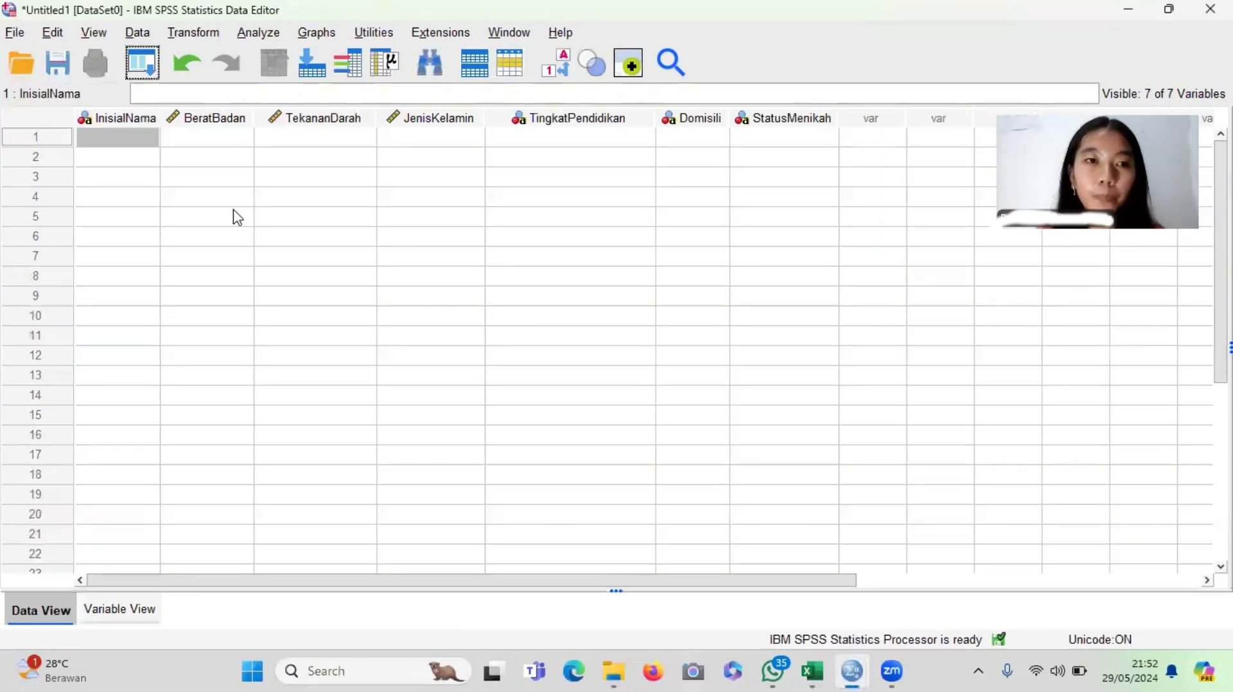
pyautogui.click(143, 145)
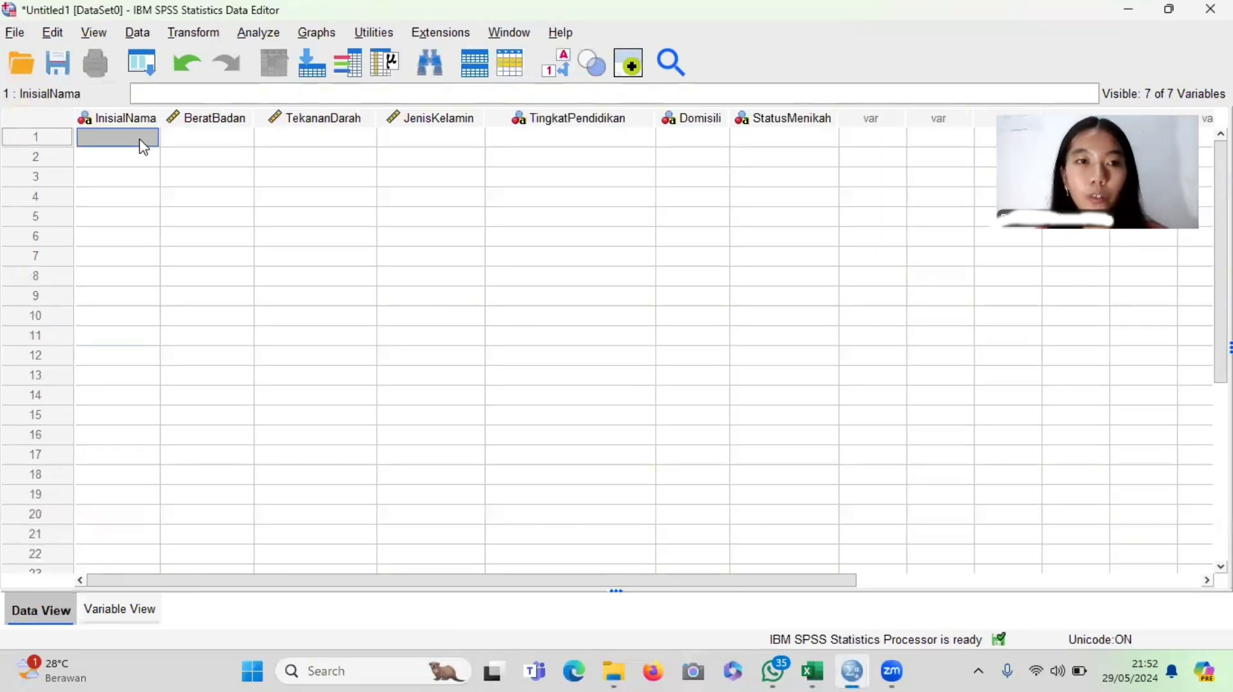
pyautogui.hotkey('ctrl', 'v')
pyautogui.click(102, 152)
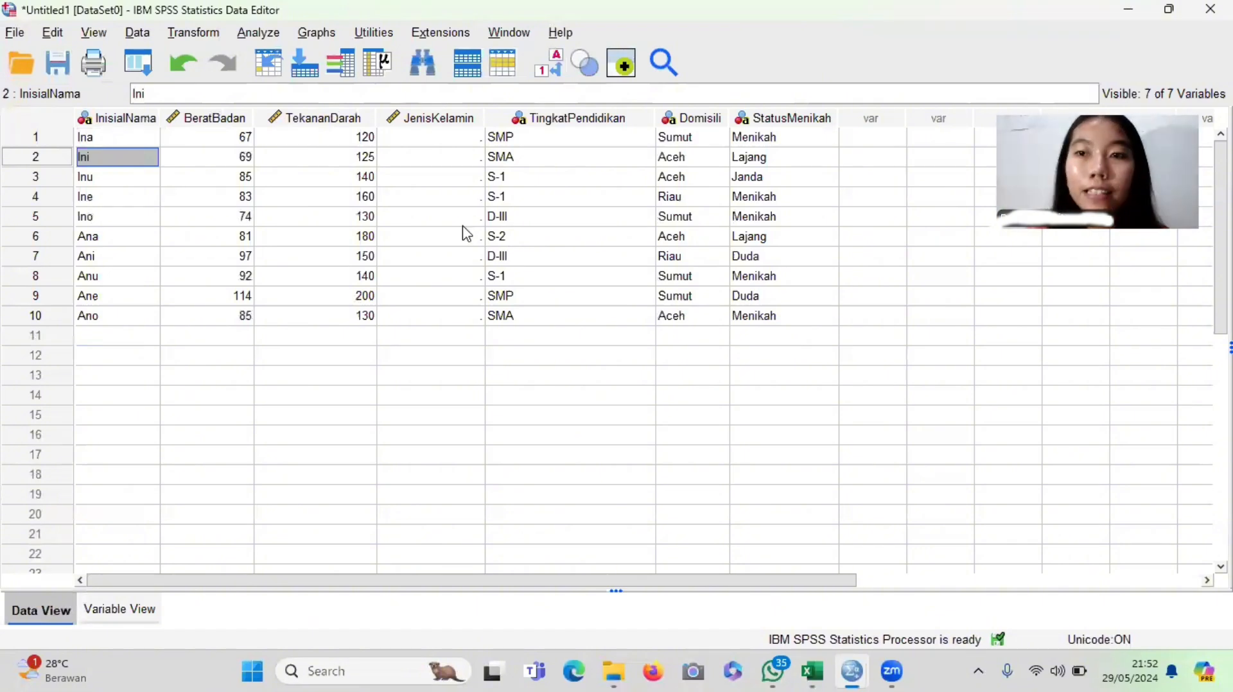
# Select the row 1 cell of JenisKelamin as the paste target and switch to the Excel survey workbook
pyautogui.click(463, 146)
pyautogui.hotkey('alt', 'Tab')
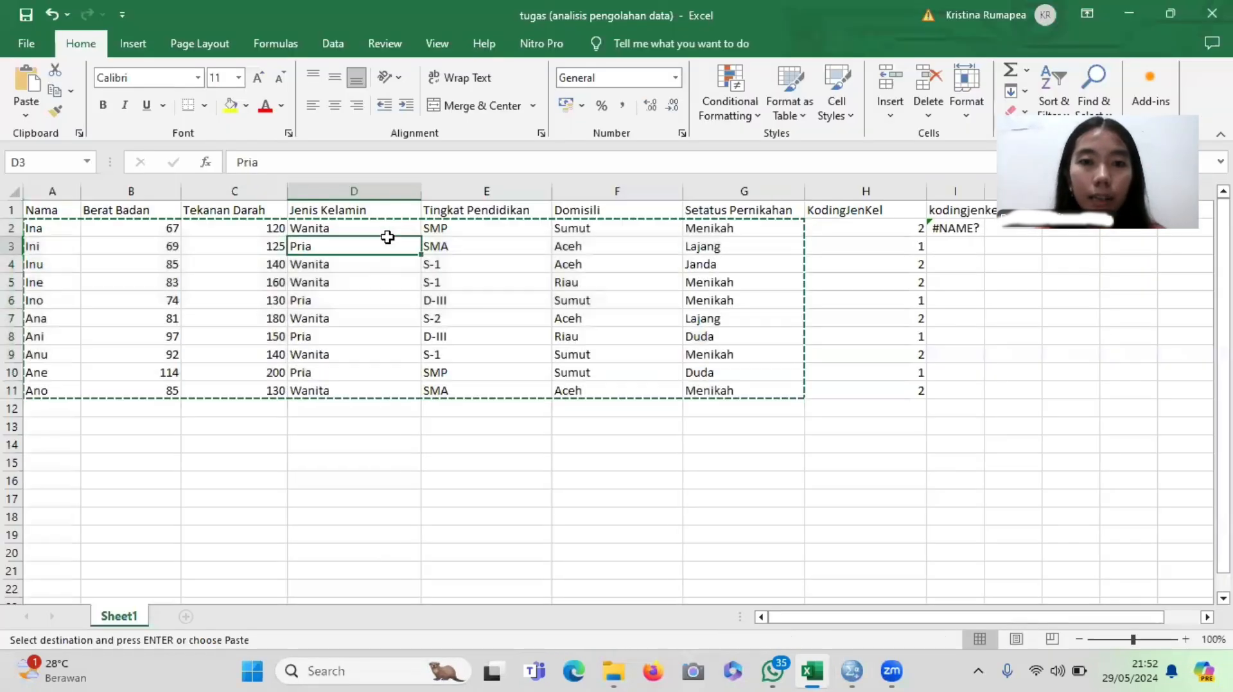
pyautogui.click(818, 242)
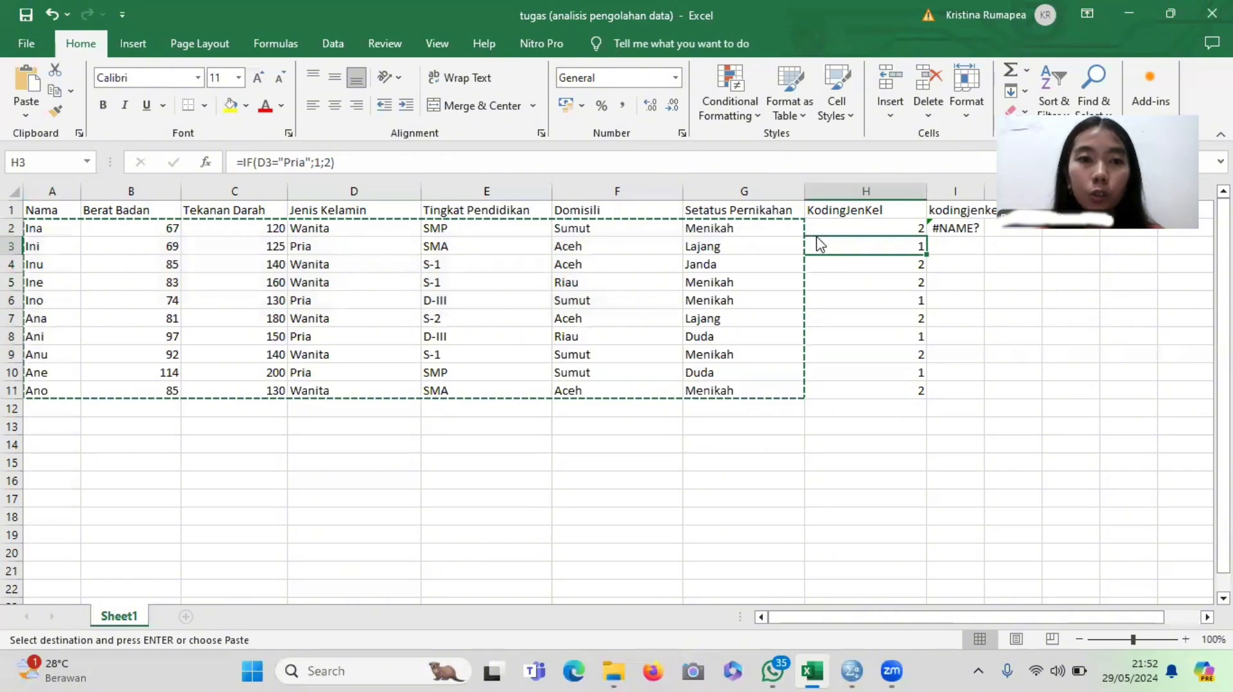
pyautogui.moveTo(820, 242); pyautogui.dragTo(377, 153)
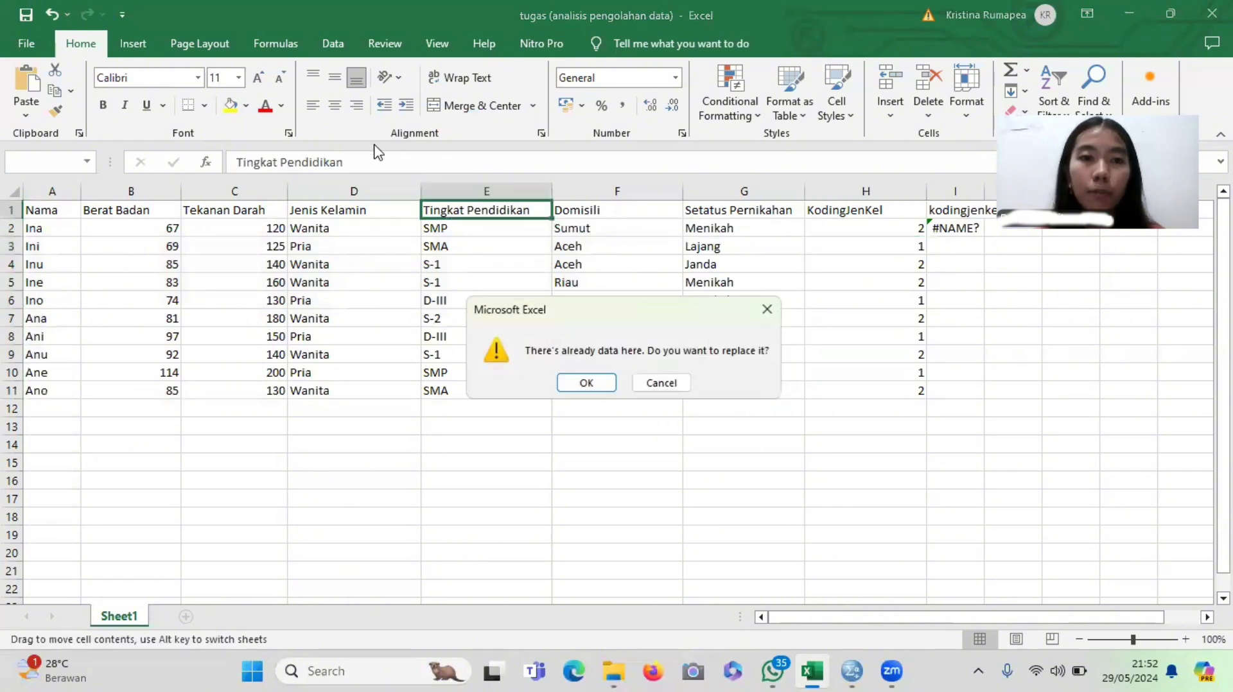
pyautogui.click(766, 310)
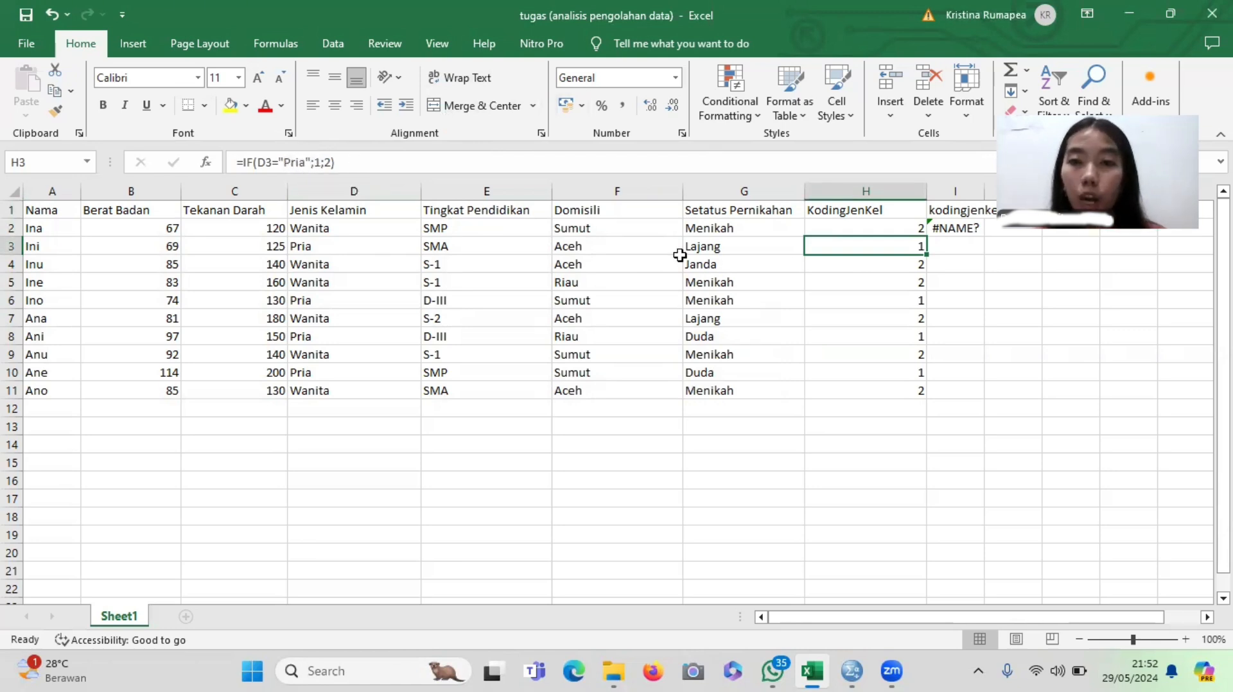
# Copy the KodingJenKel codes H2:H11 from Excel and paste them into the SPSS JenisKelamin column, starting at row 1
pyautogui.click(825, 215)
pyautogui.click(824, 228)
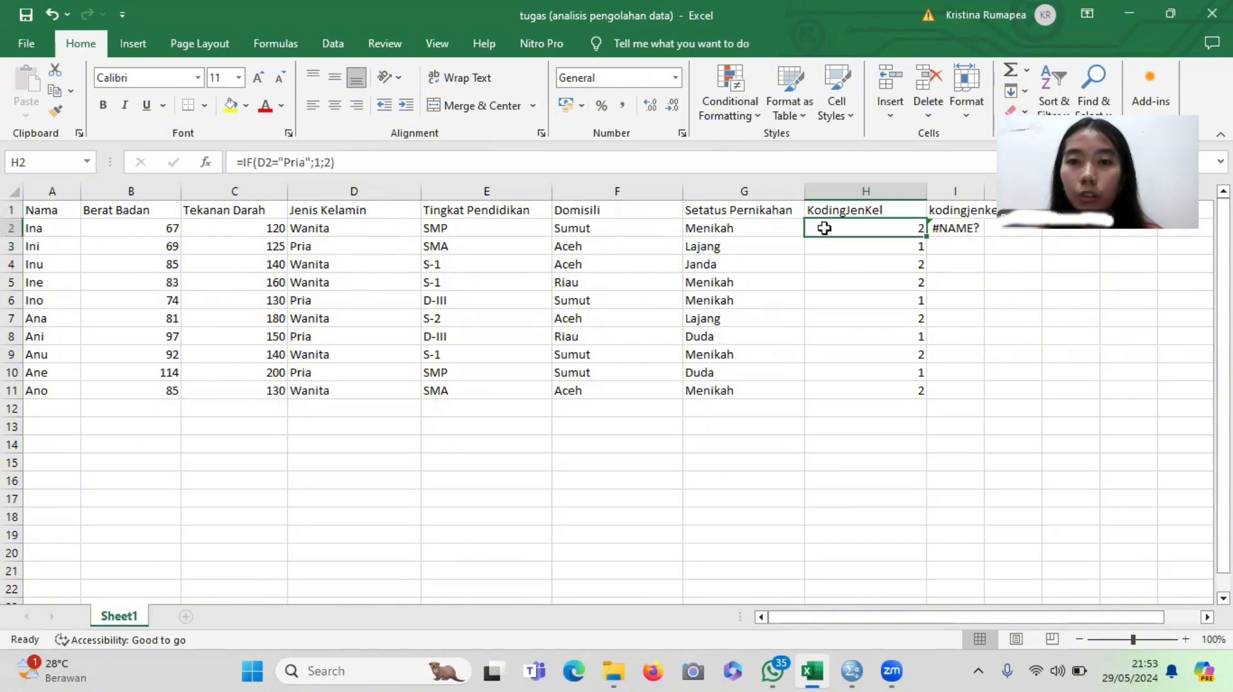
pyautogui.hotkey('shift', 'Down')
pyautogui.hotkey('shift', 'Down')
pyautogui.hotkey('shift', 'Down')
pyautogui.hotkey('shift', 'Down')
pyautogui.hotkey('shift', 'Down')
pyautogui.hotkey('shift', 'Down')
pyautogui.hotkey('shift', 'Down')
pyautogui.hotkey('shift', 'Down')
pyautogui.hotkey('shift', 'Down')
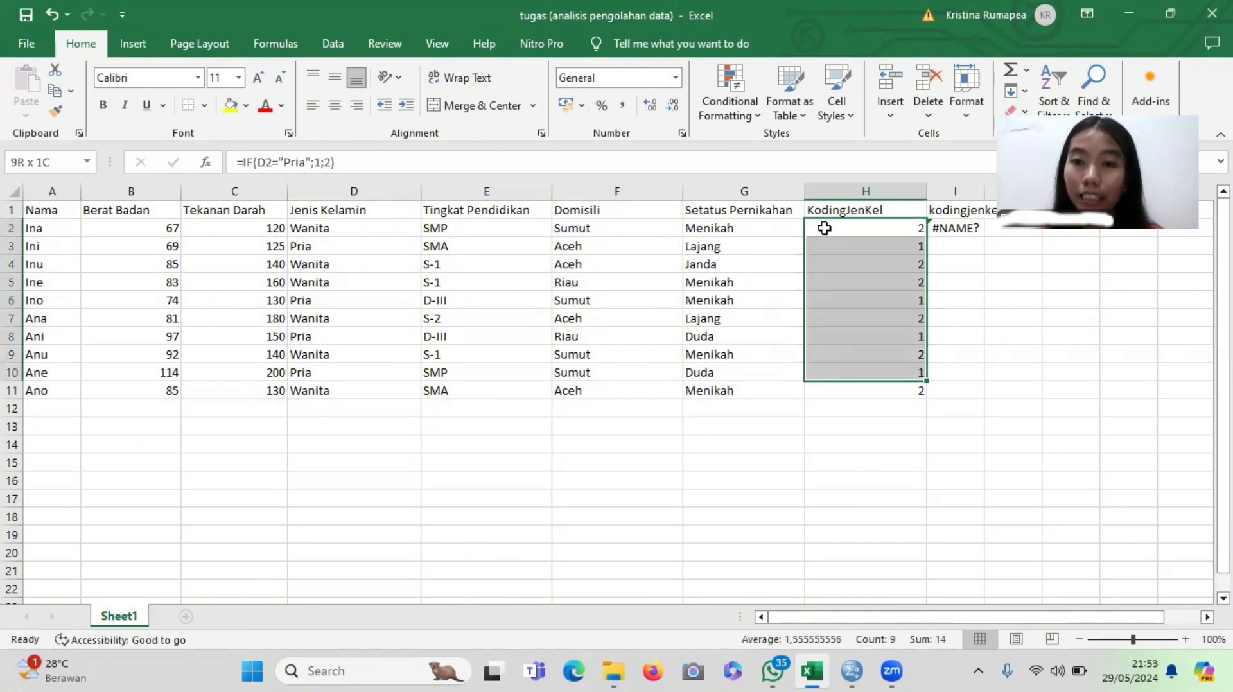
pyautogui.hotkey('ctrl', 'c')
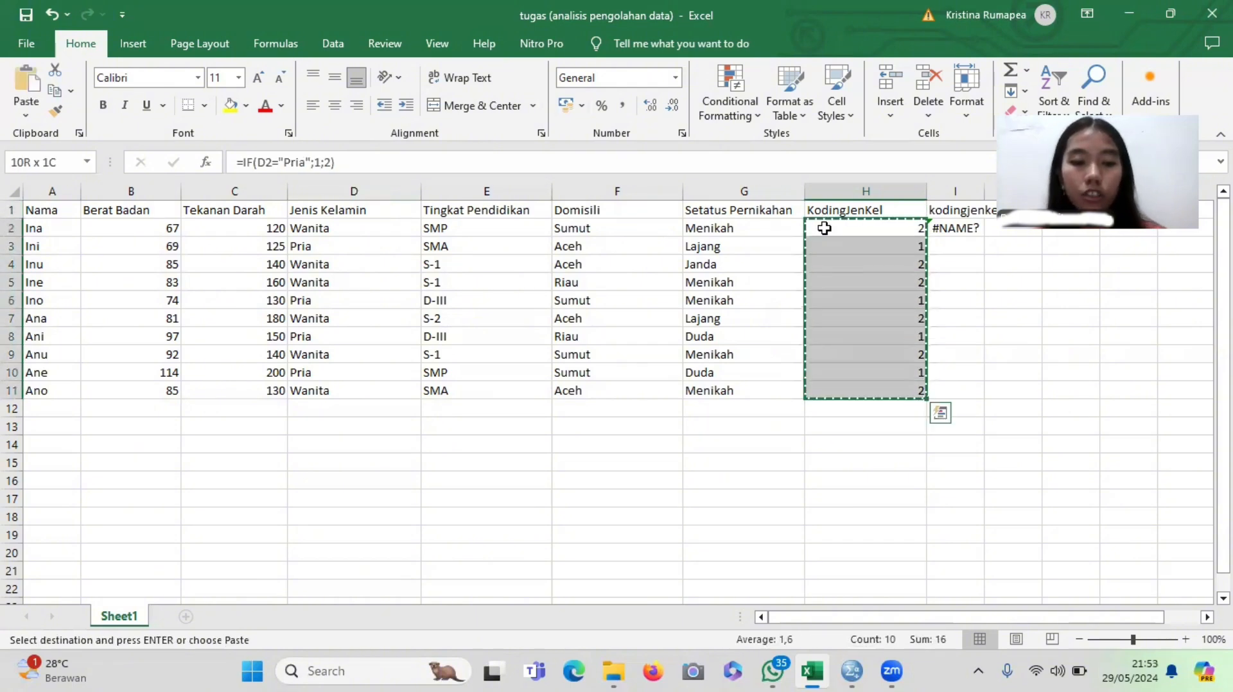
pyautogui.hotkey('alt', 'Tab')
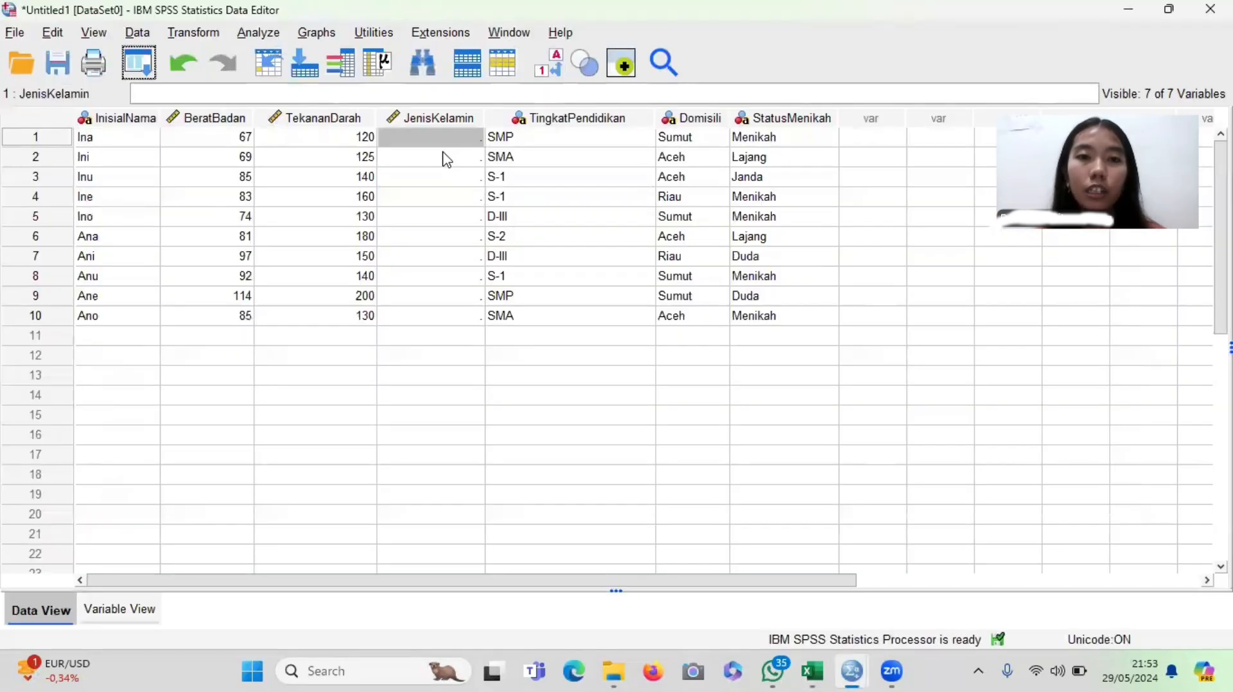
pyautogui.hotkey('ctrl', 'v')
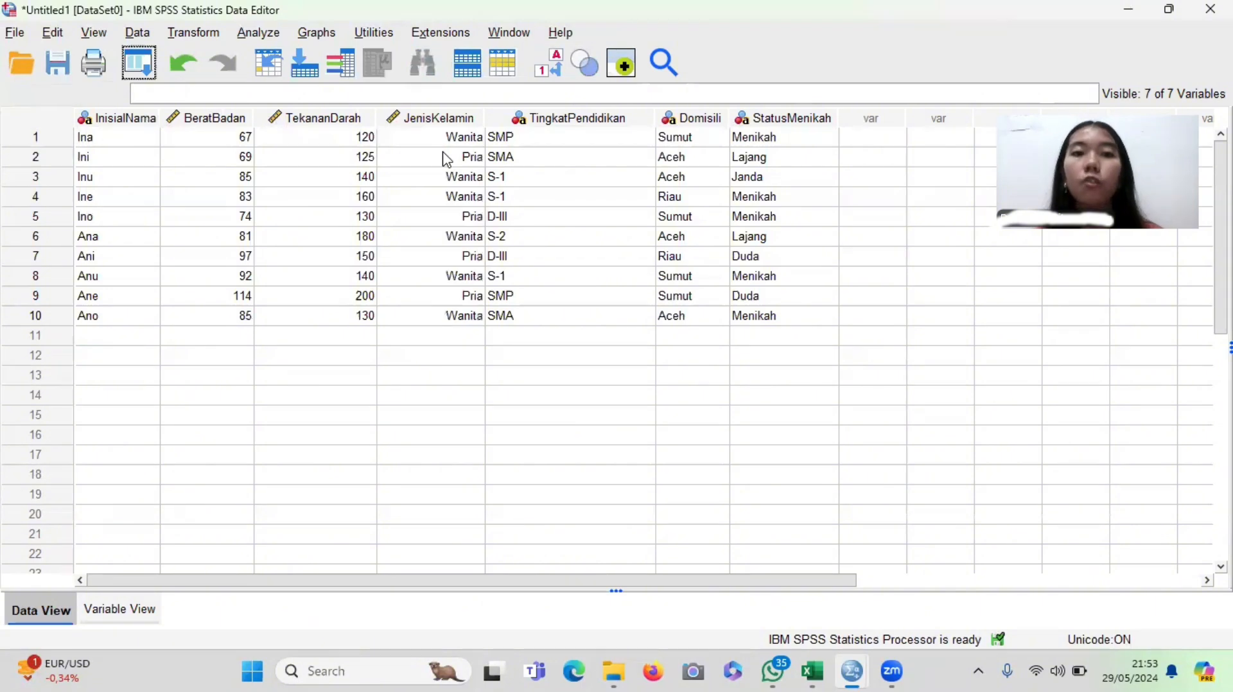
pyautogui.click(507, 199)
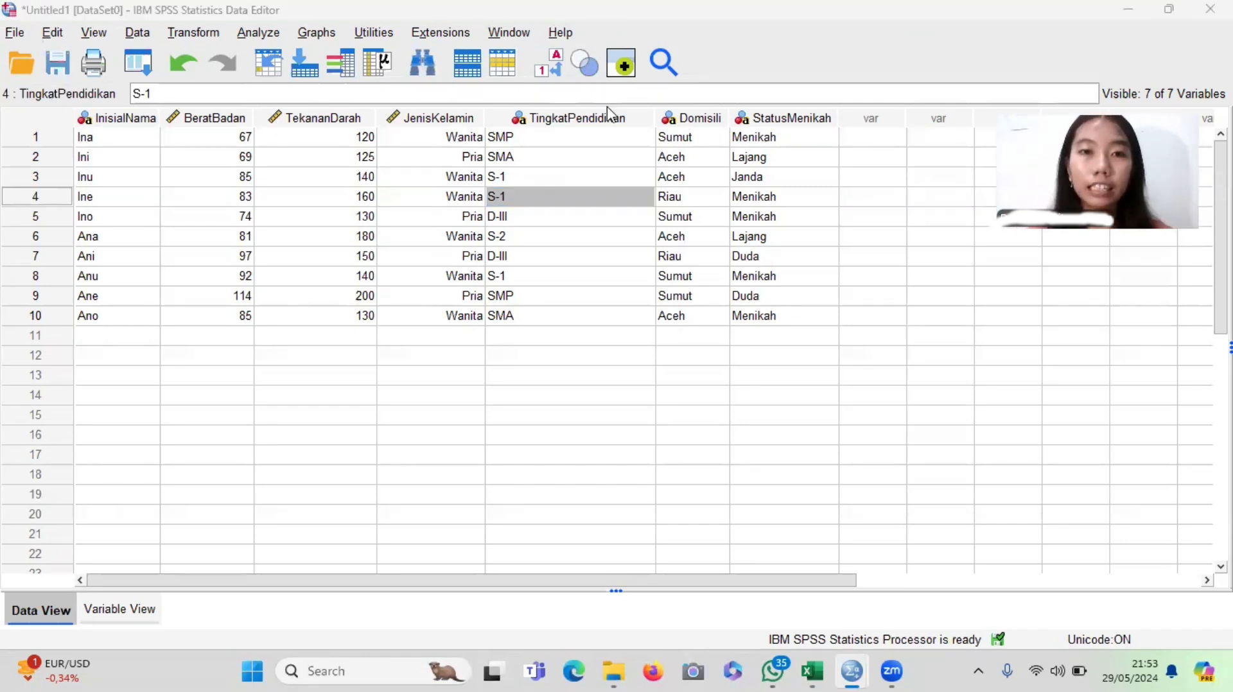
pyautogui.click(469, 204)
pyautogui.click(537, 203)
pyautogui.click(584, 329)
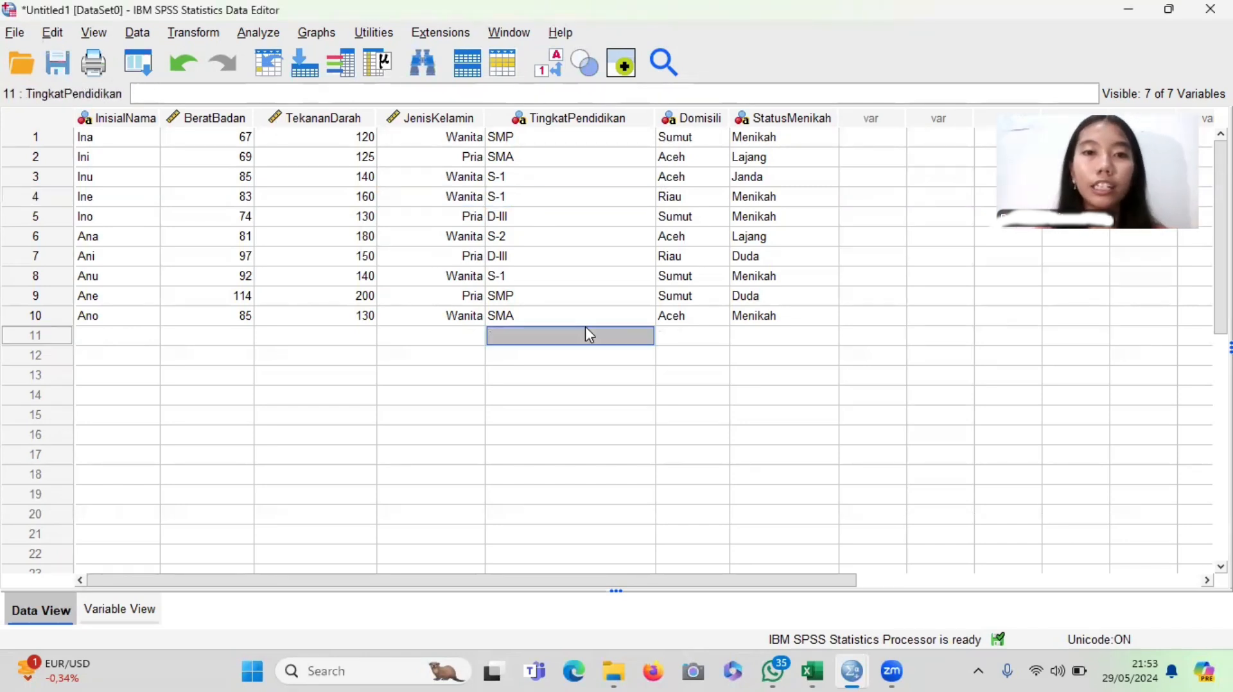
pyautogui.click(523, 243)
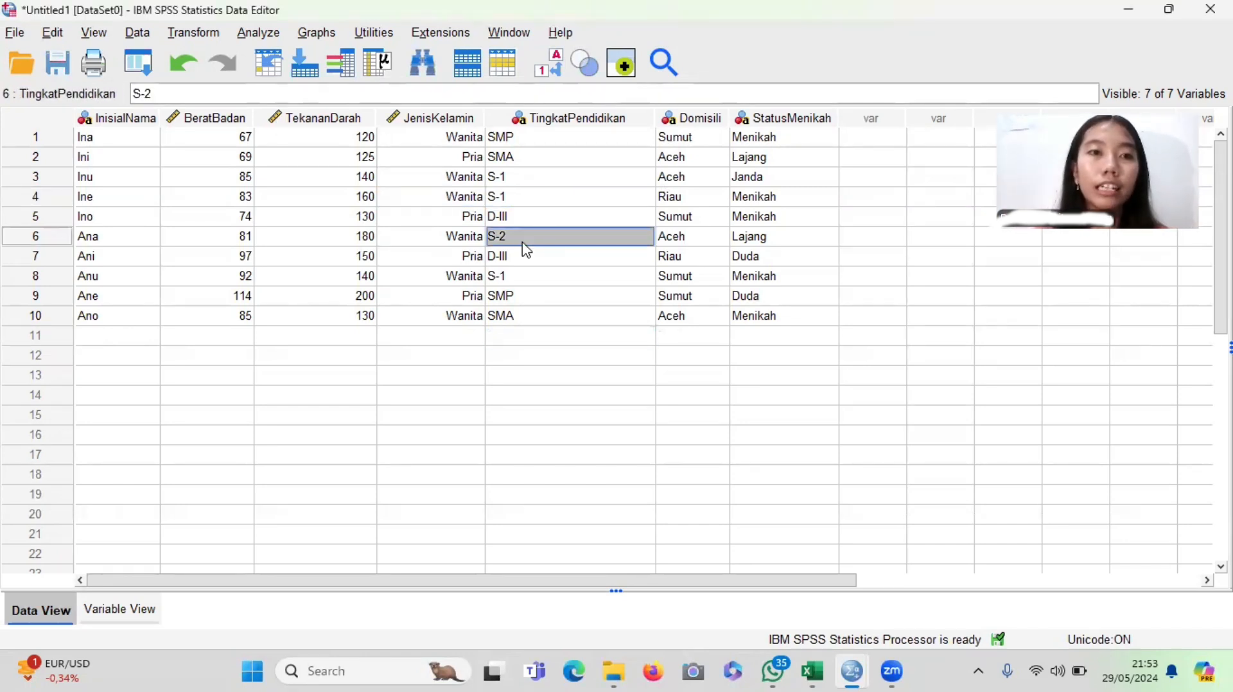
pyautogui.click(896, 123)
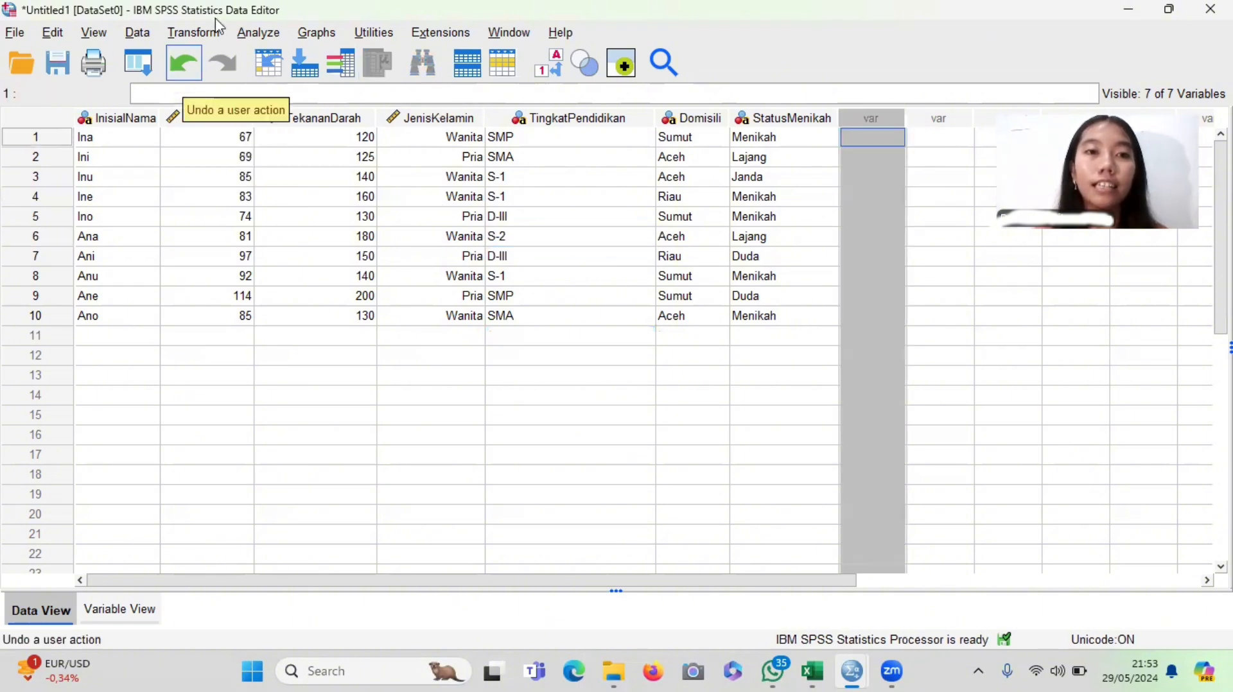
# Start a Frequencies analysis and add Inisial Nama, Berat Badan and Tekanan Darah to its variables
pyautogui.click(259, 33)
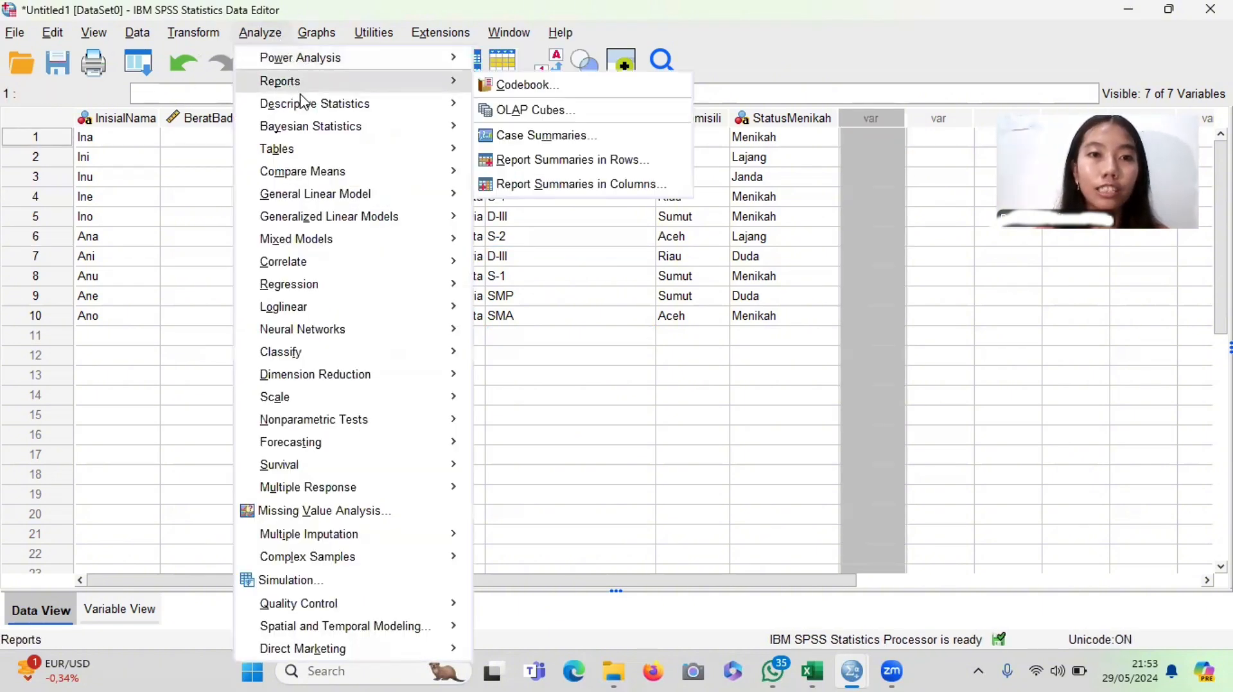
pyautogui.moveTo(463, 115)
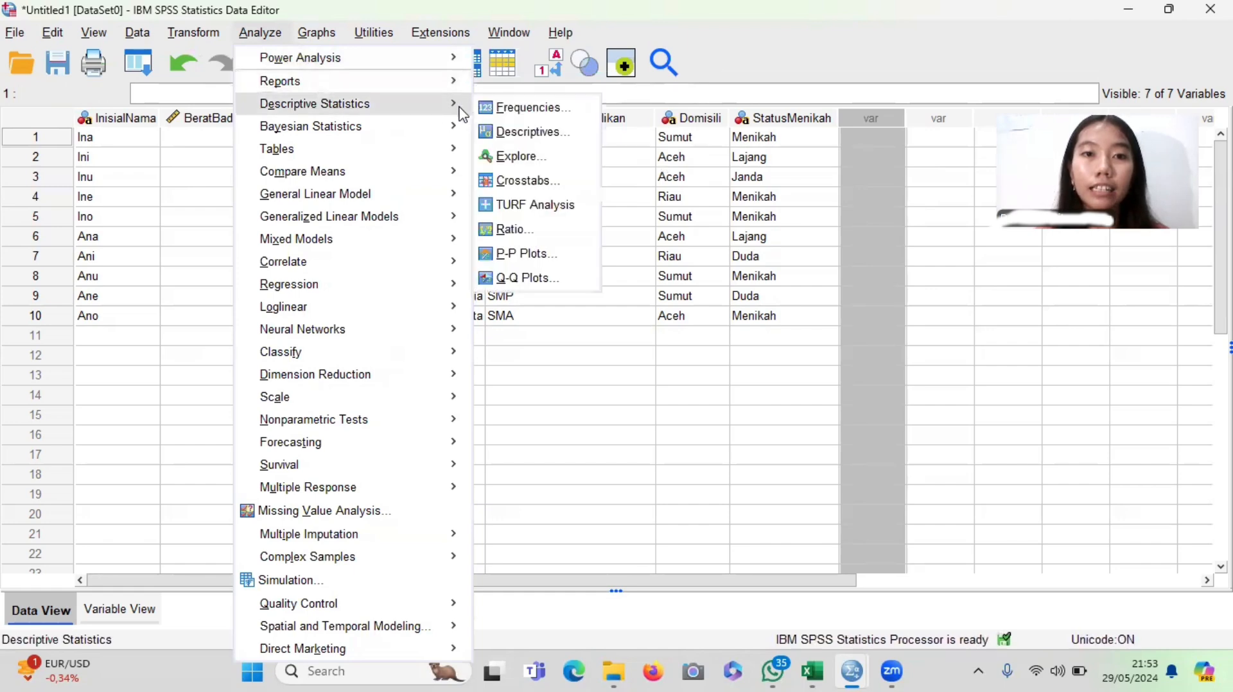
pyautogui.click(509, 109)
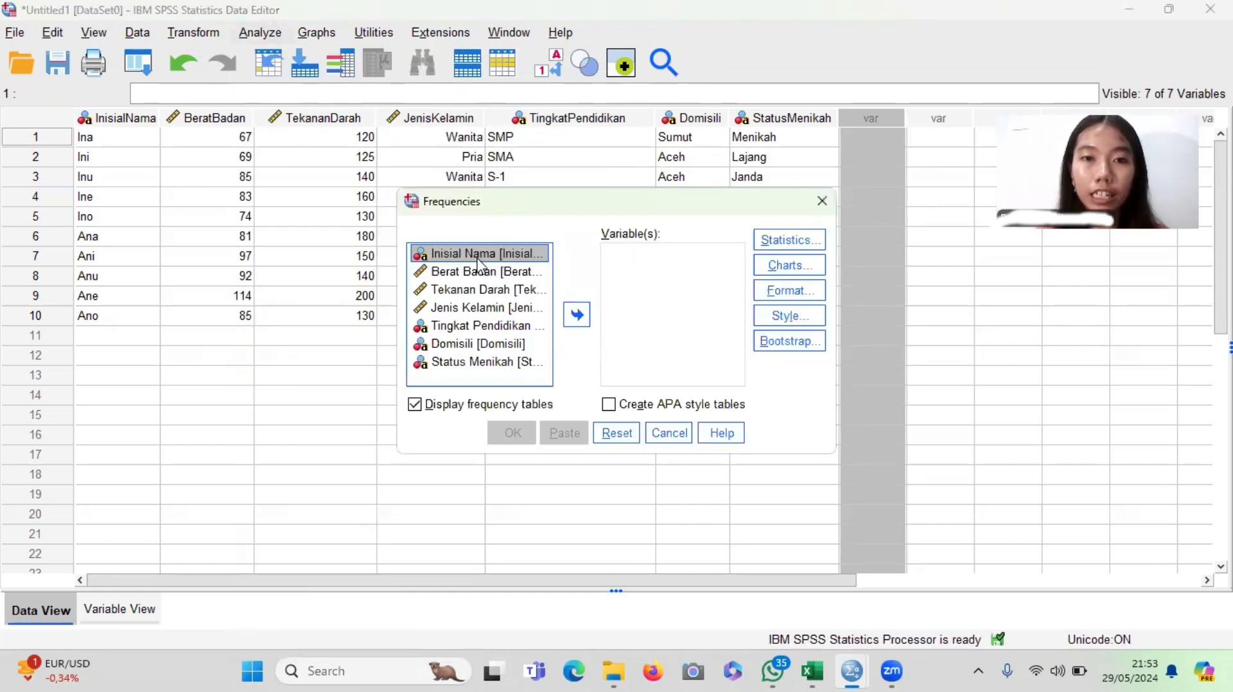
pyautogui.click(578, 314)
pyautogui.click(491, 253)
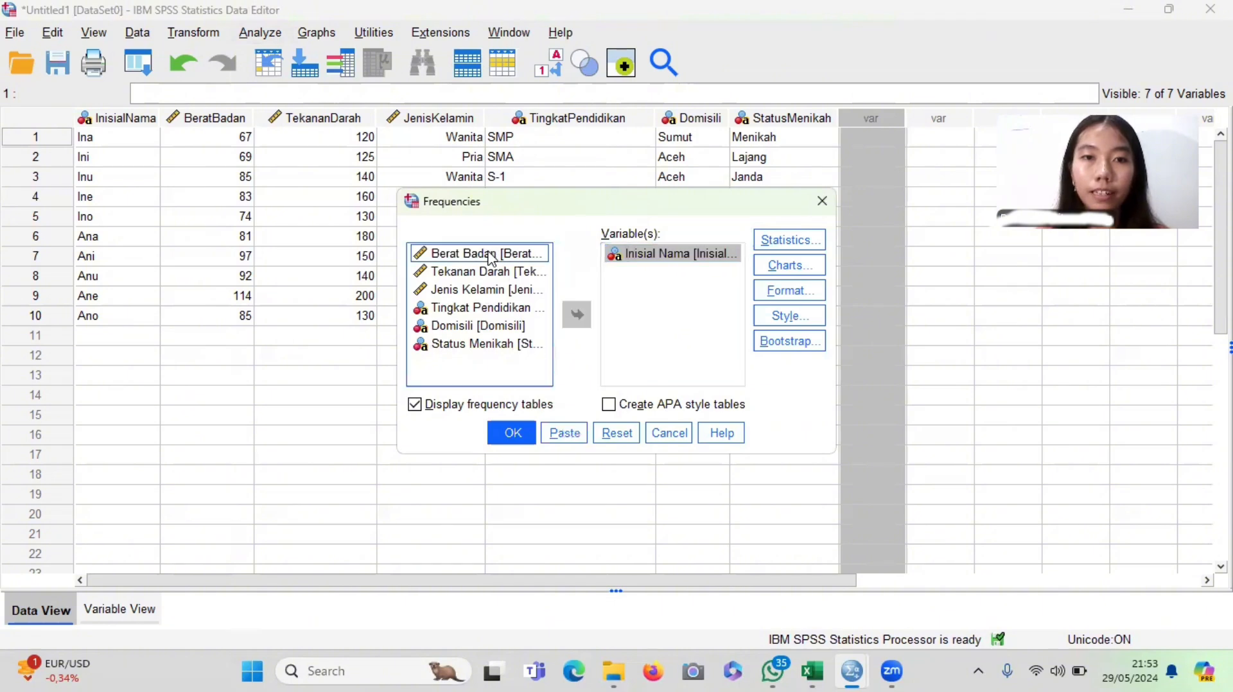
pyautogui.click(577, 314)
pyautogui.click(526, 254)
pyautogui.click(578, 314)
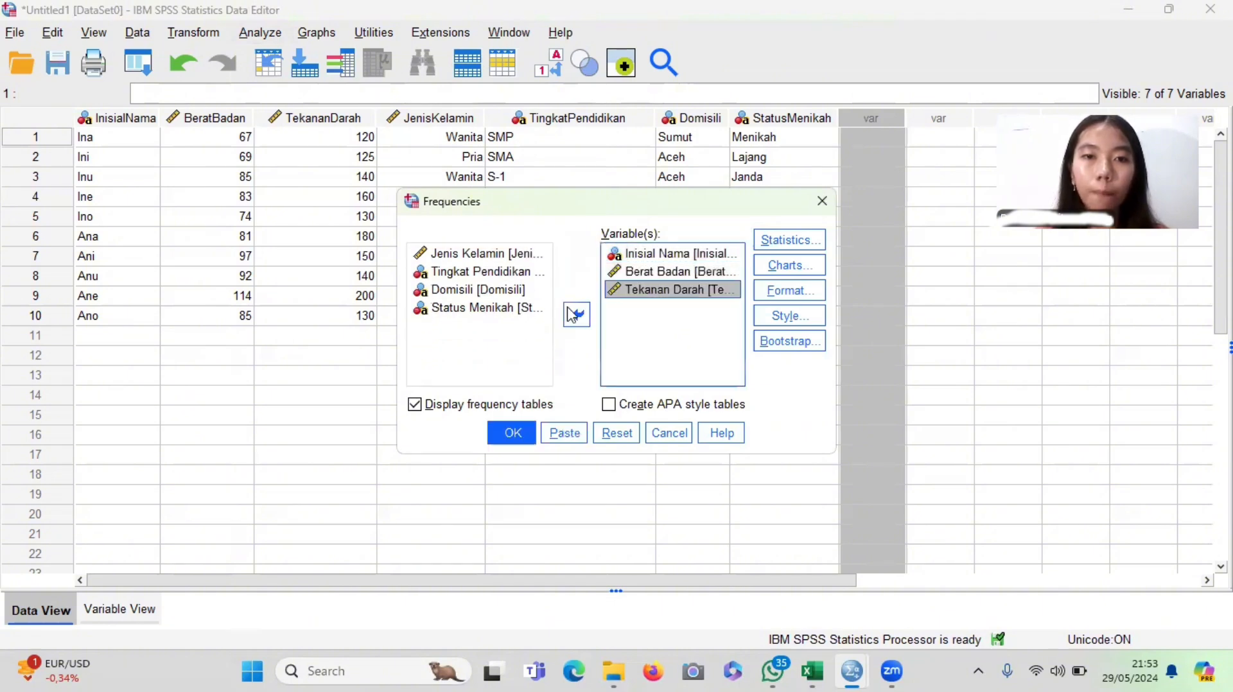
# Add Jenis Kelamin, Tingkat Pendidikan, Domisili and Status Menikah to the Frequencies variables
pyautogui.click(511, 255)
pyautogui.click(577, 314)
pyautogui.click(501, 254)
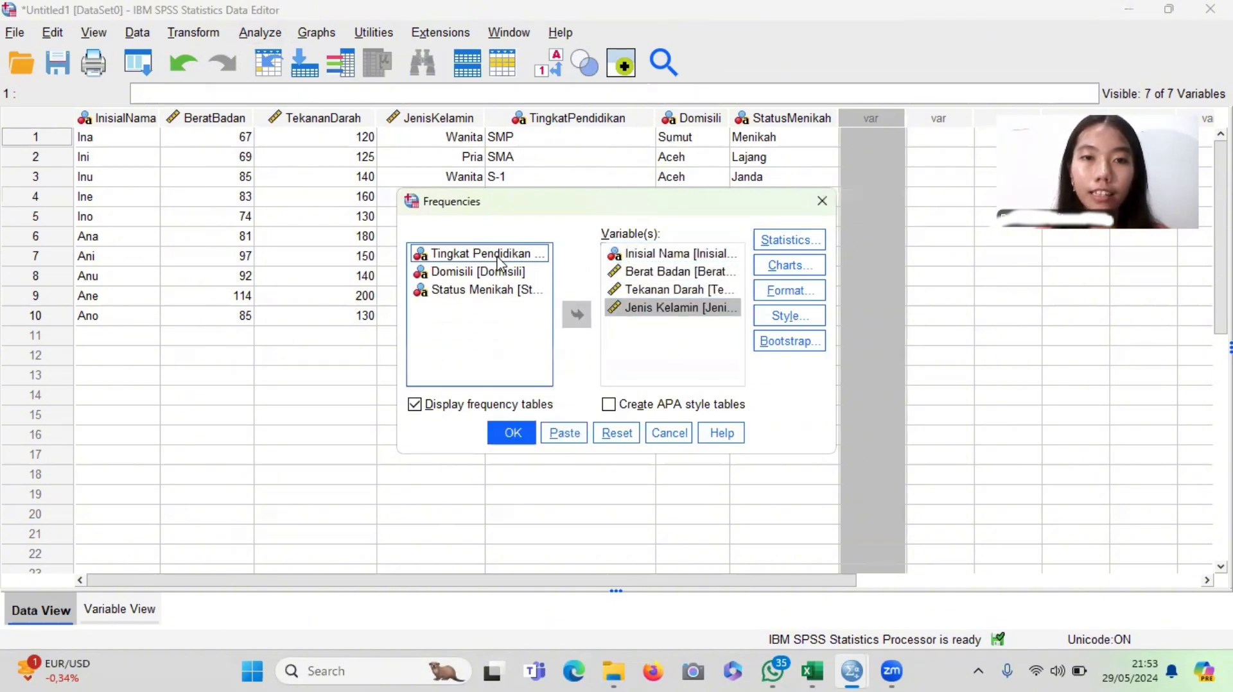
pyautogui.click(577, 314)
pyautogui.click(490, 256)
pyautogui.click(577, 314)
pyautogui.click(491, 254)
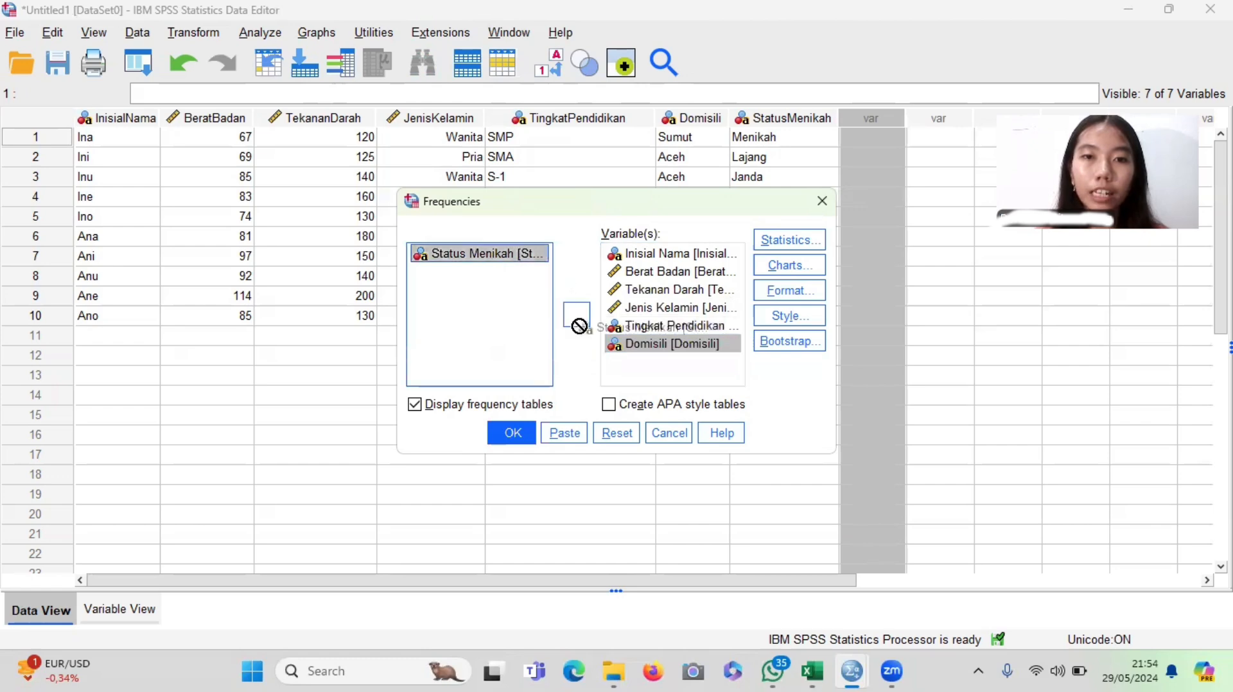
pyautogui.click(577, 314)
pyautogui.click(788, 240)
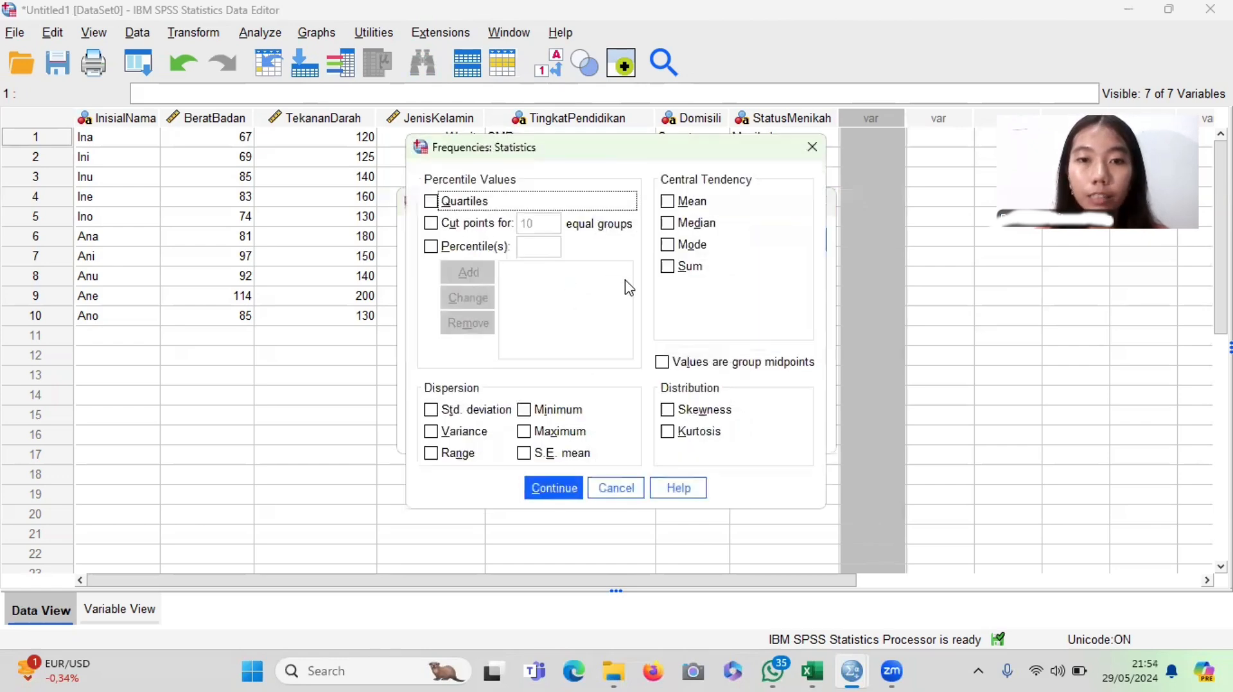
pyautogui.click(431, 202)
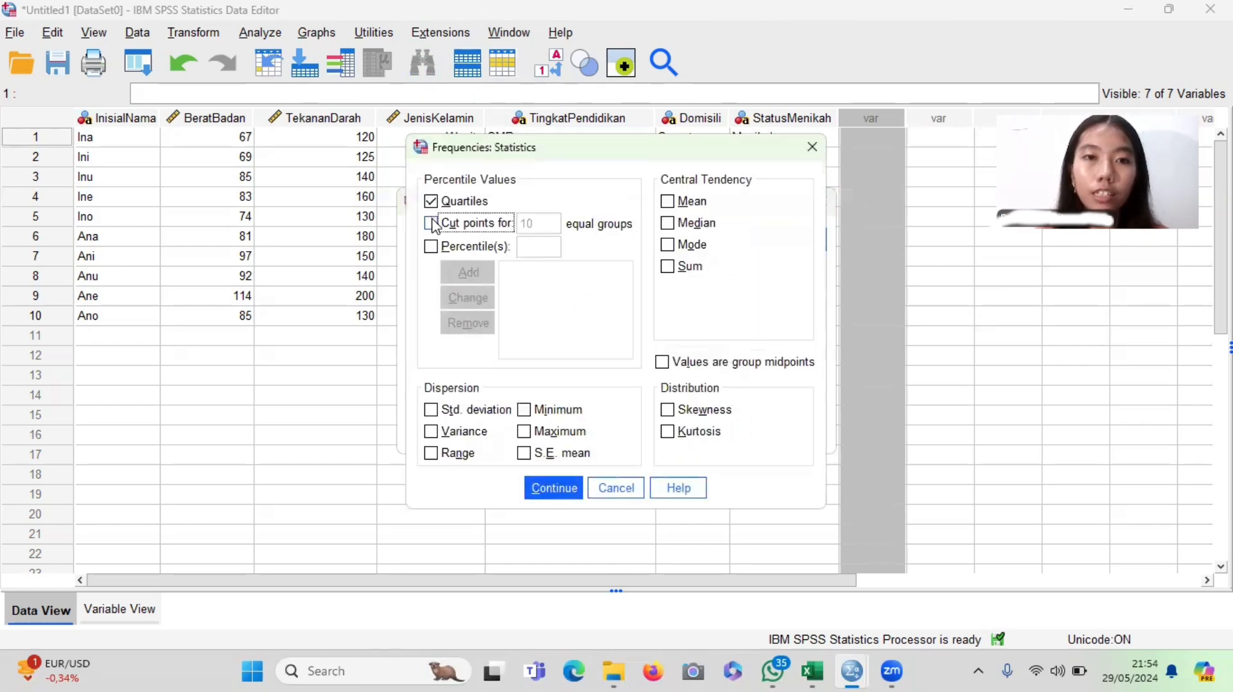
pyautogui.click(431, 223)
pyautogui.click(430, 247)
pyautogui.click(668, 203)
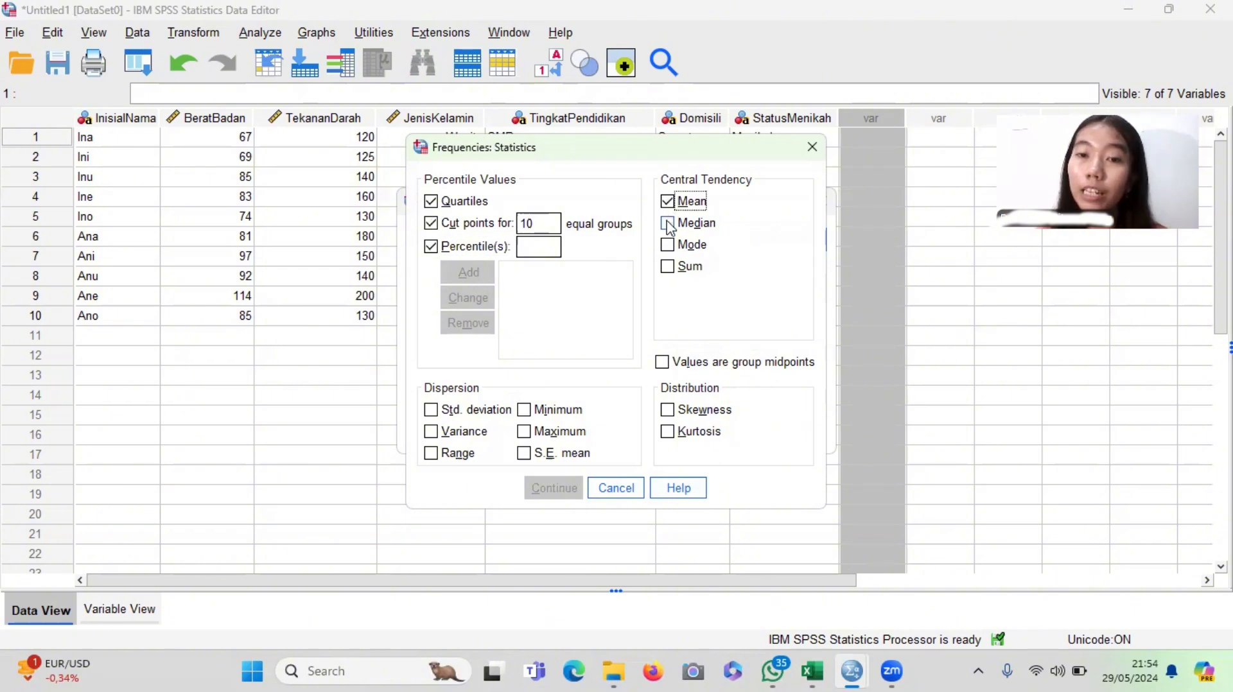
pyautogui.click(668, 224)
pyautogui.click(431, 410)
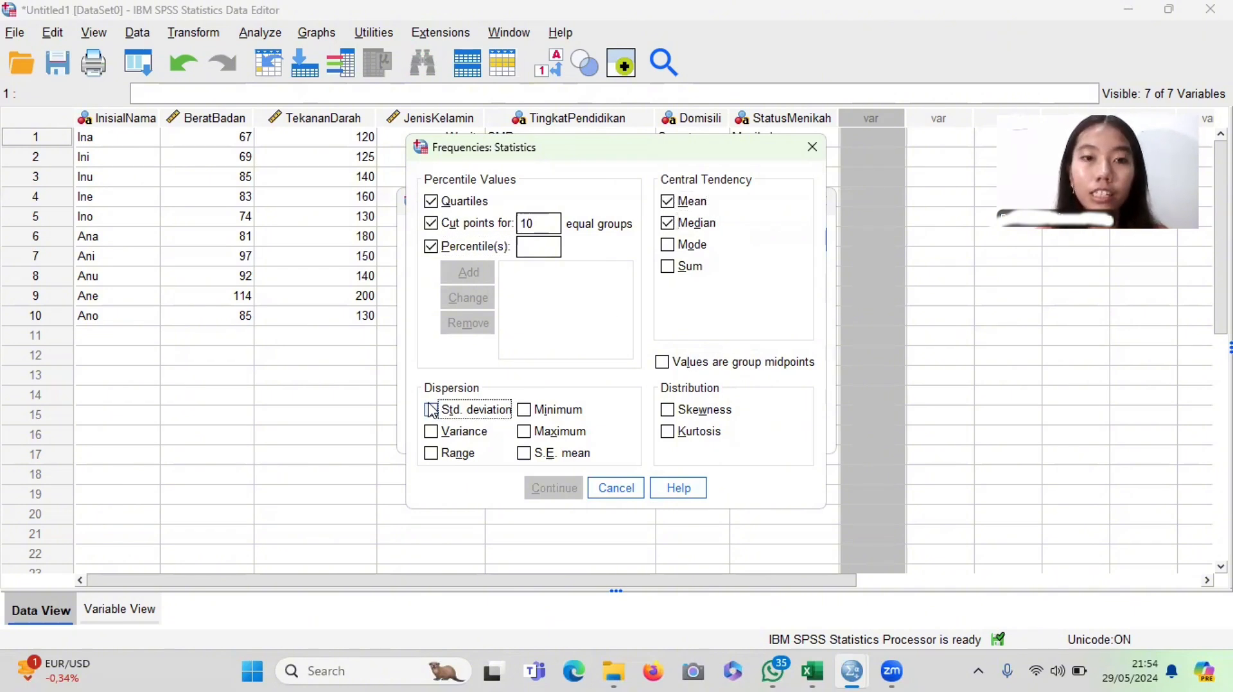
pyautogui.click(431, 432)
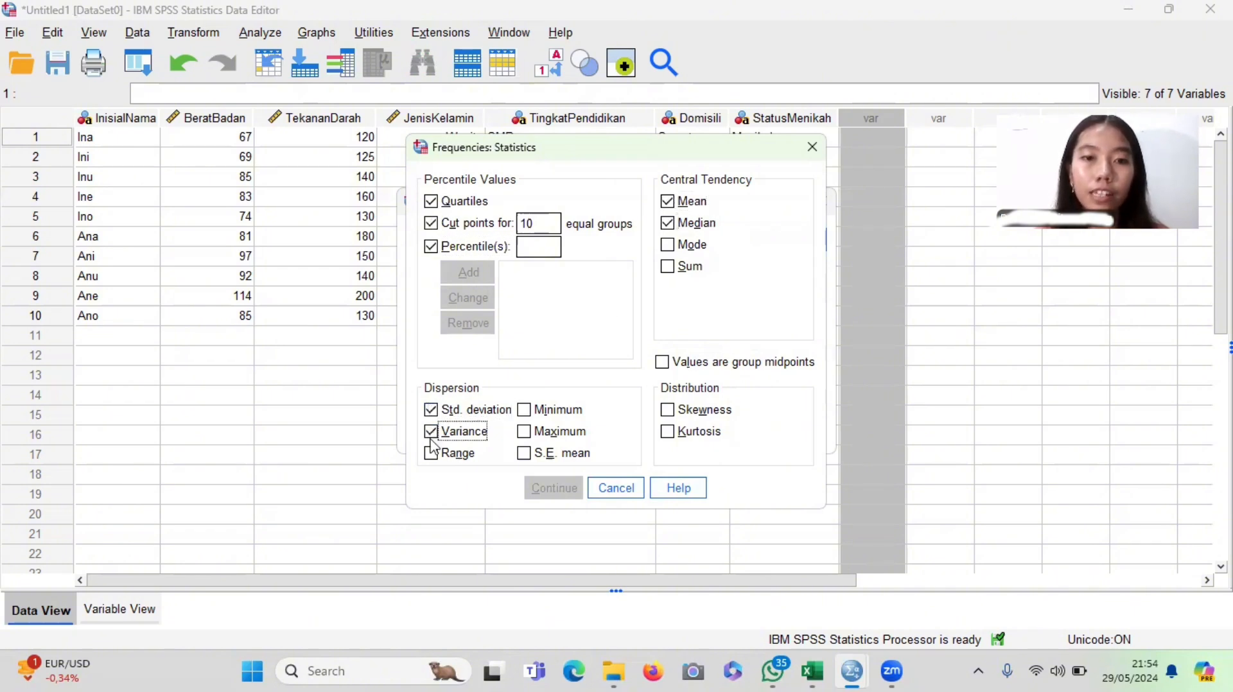
pyautogui.click(524, 410)
pyautogui.click(524, 452)
pyautogui.click(525, 433)
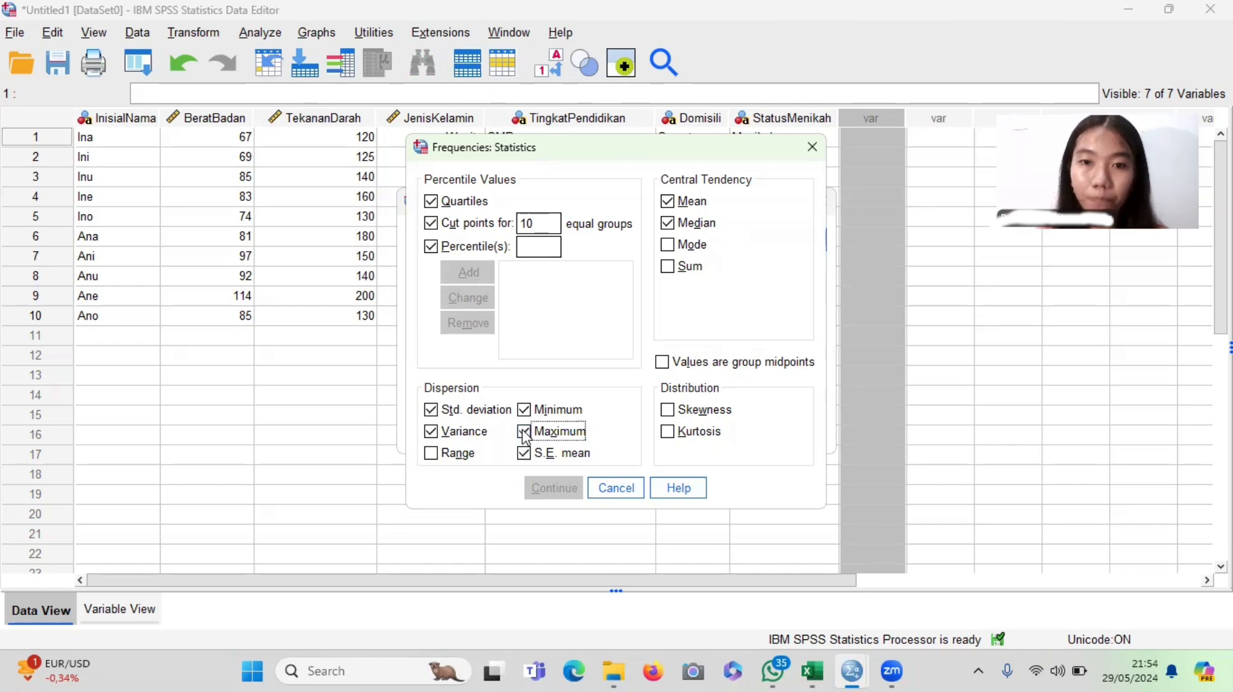
pyautogui.click(663, 363)
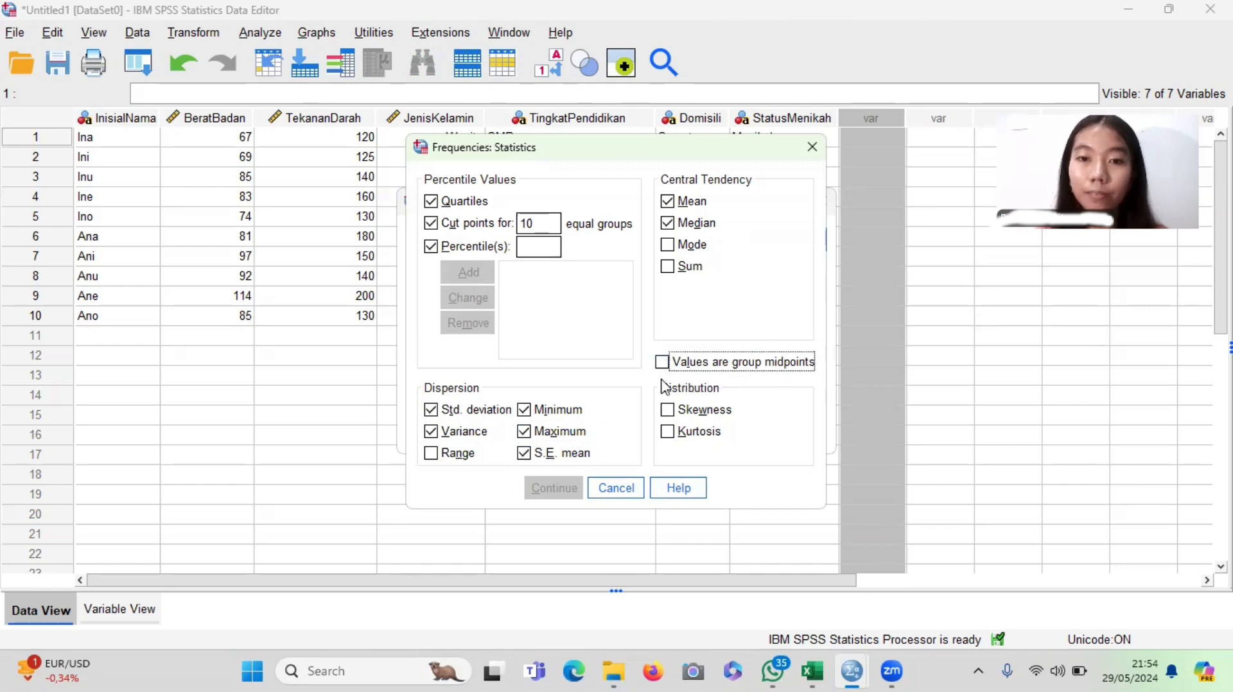
pyautogui.click(663, 363)
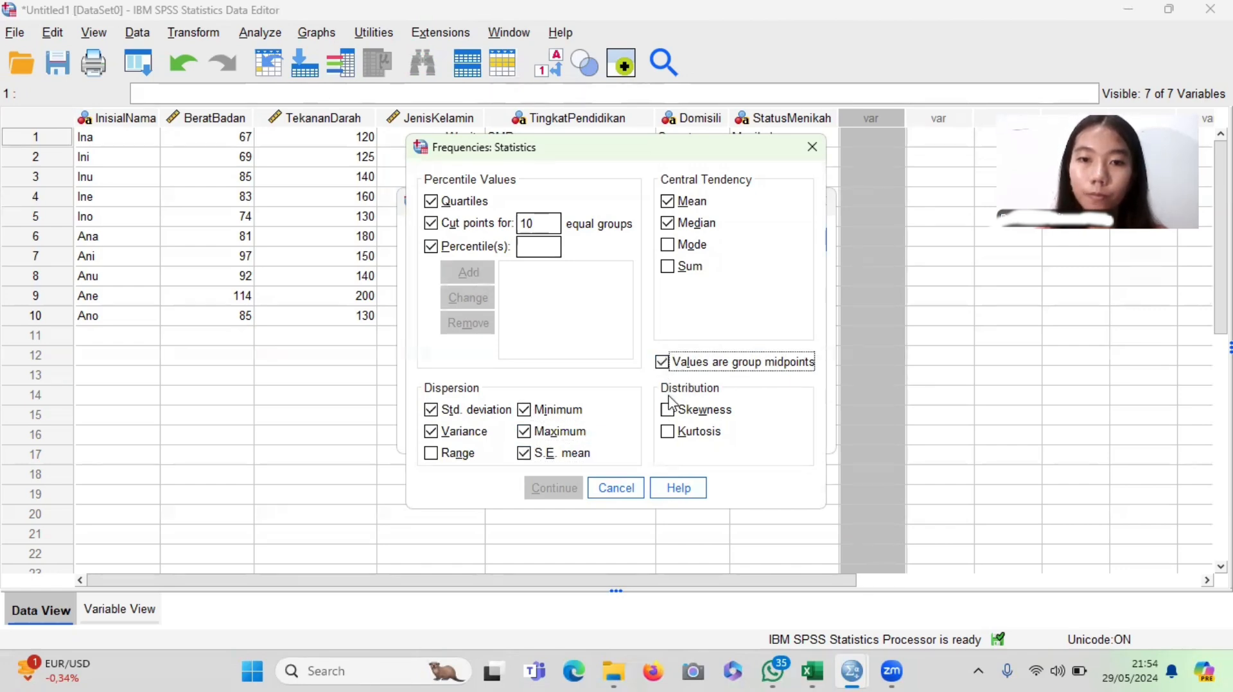
pyautogui.click(667, 410)
pyautogui.click(667, 432)
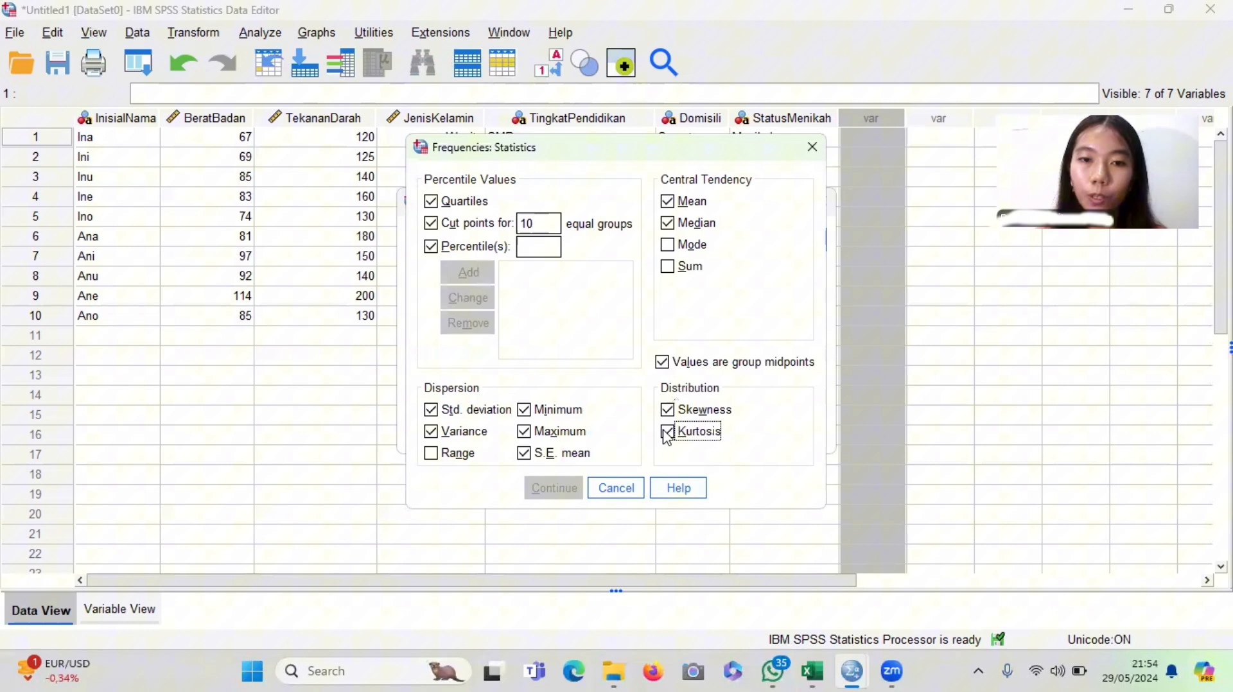
pyautogui.click(615, 488)
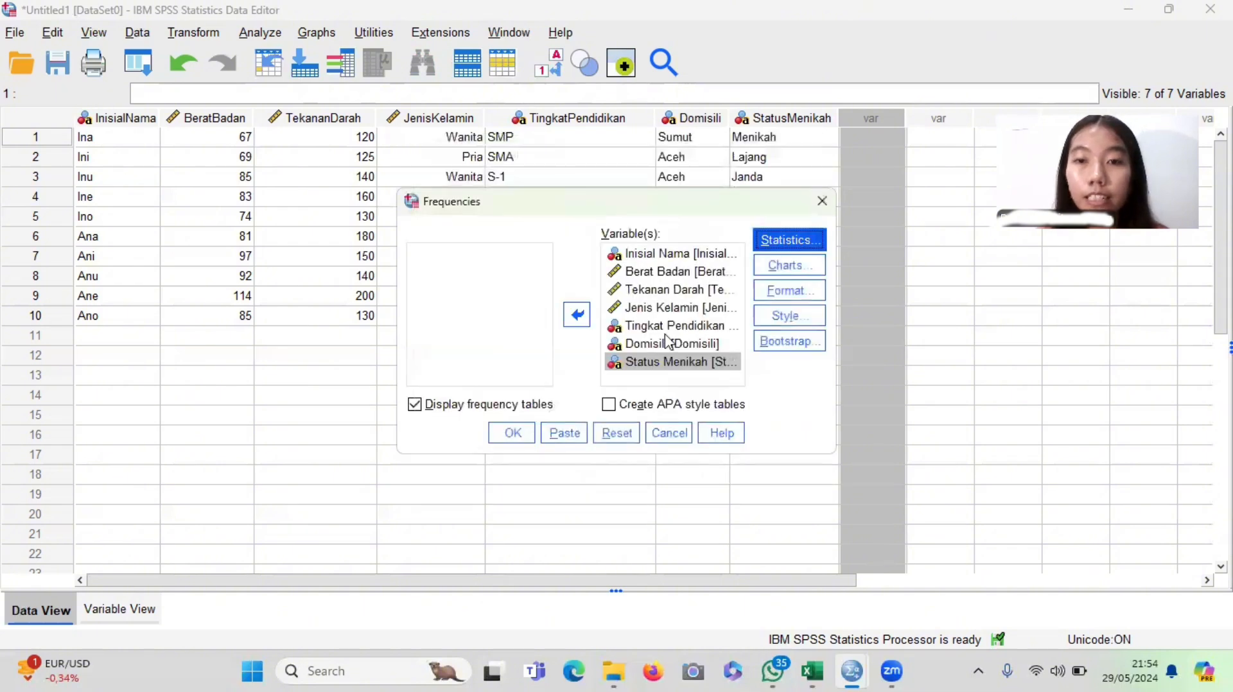
# Set the Frequencies chart type to Bar charts and run the analysis for all seven variables
pyautogui.click(766, 261)
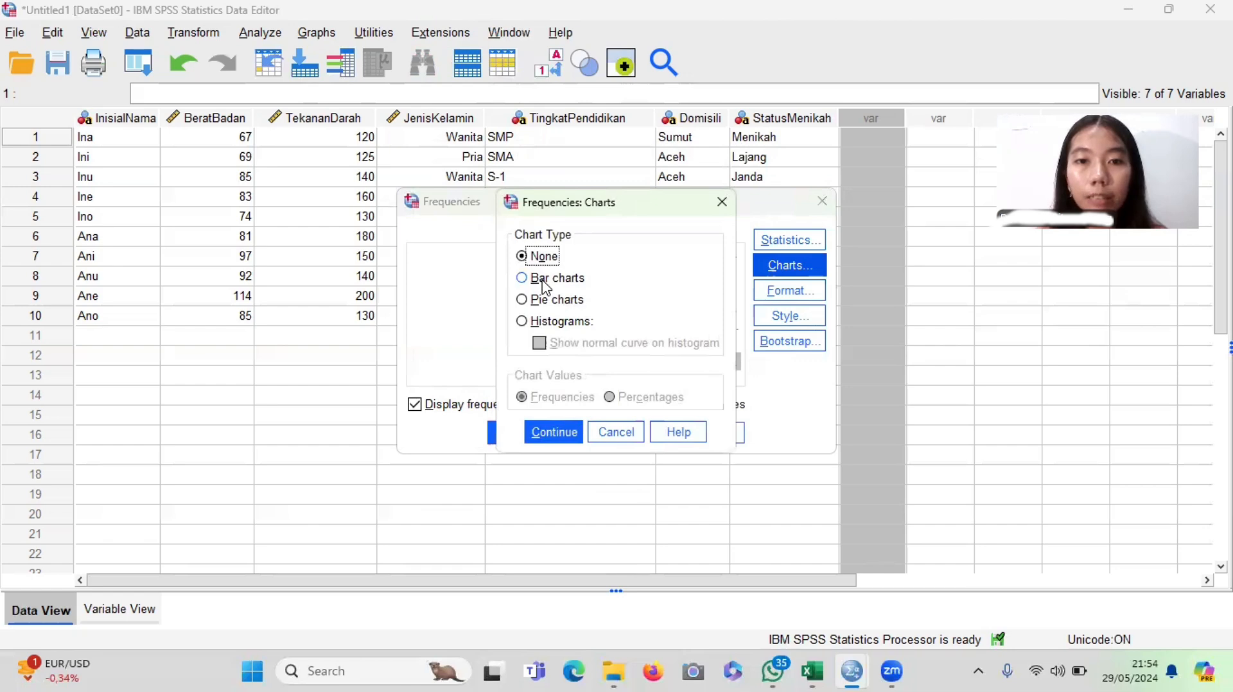
pyautogui.click(544, 279)
pyautogui.click(556, 437)
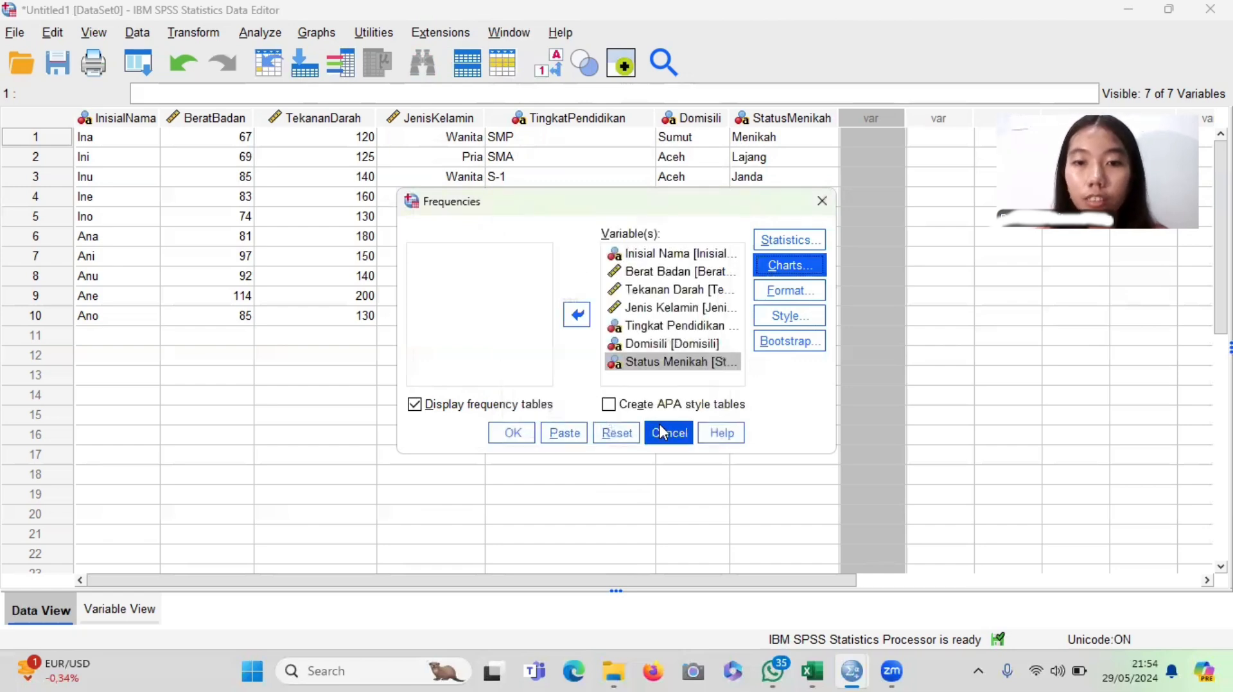
pyautogui.click(513, 441)
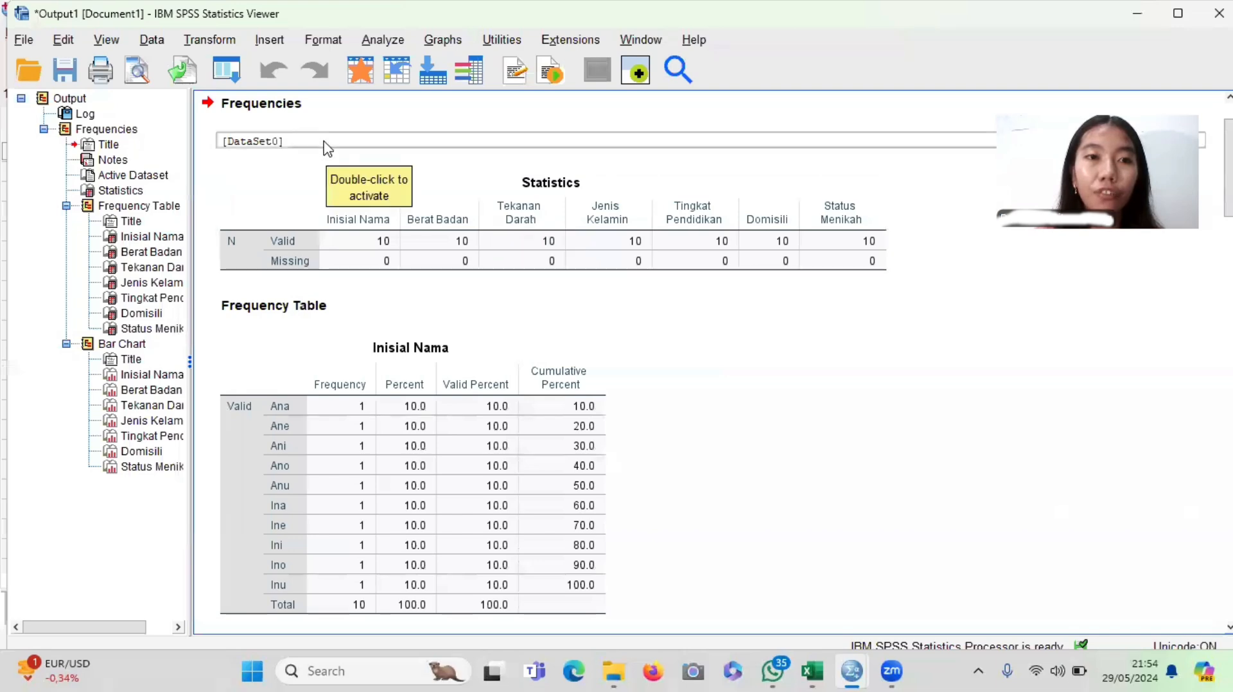
# Start a Descriptives analysis and add Berat Badan, Tekanan Darah and Jenis Kelamin to its variables
pyautogui.click(1137, 13)
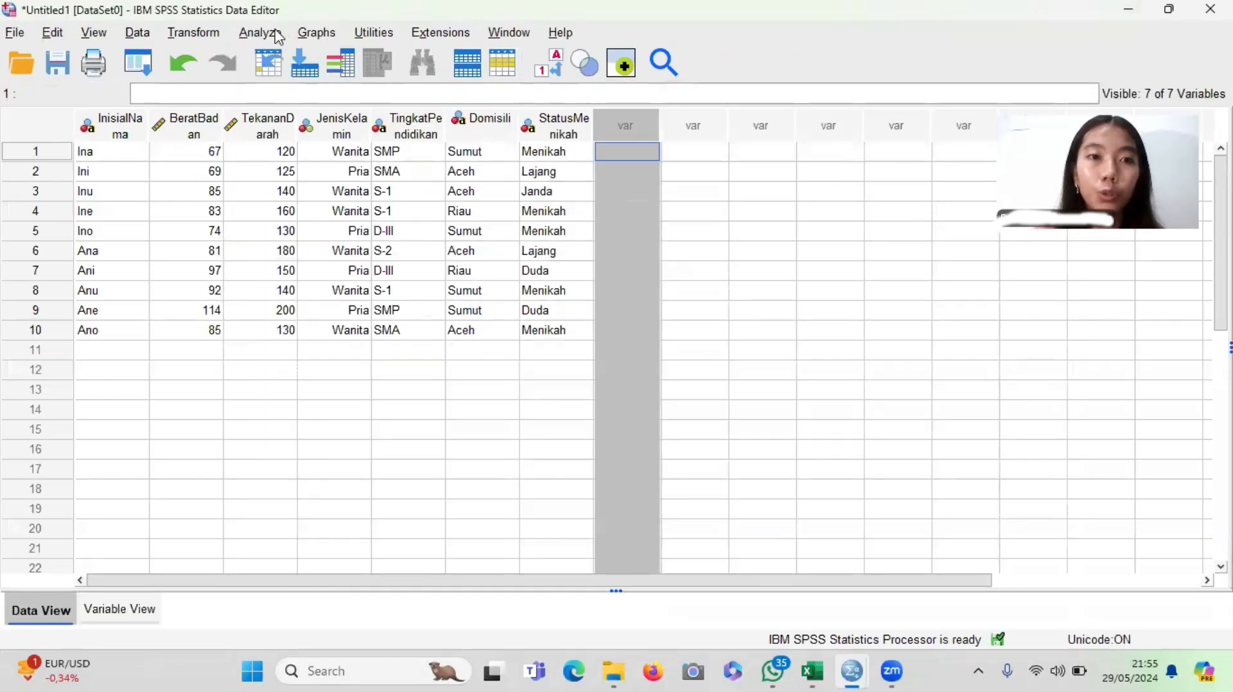
pyautogui.click(260, 33)
pyautogui.moveTo(306, 104)
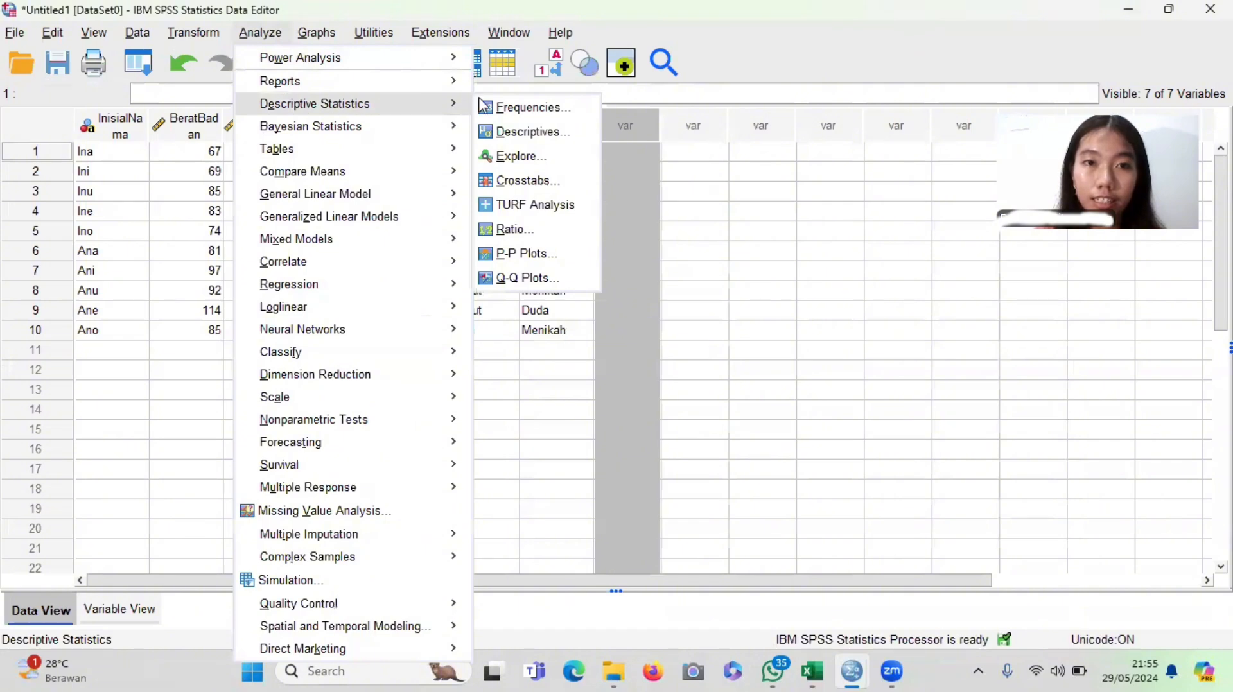
pyautogui.click(517, 133)
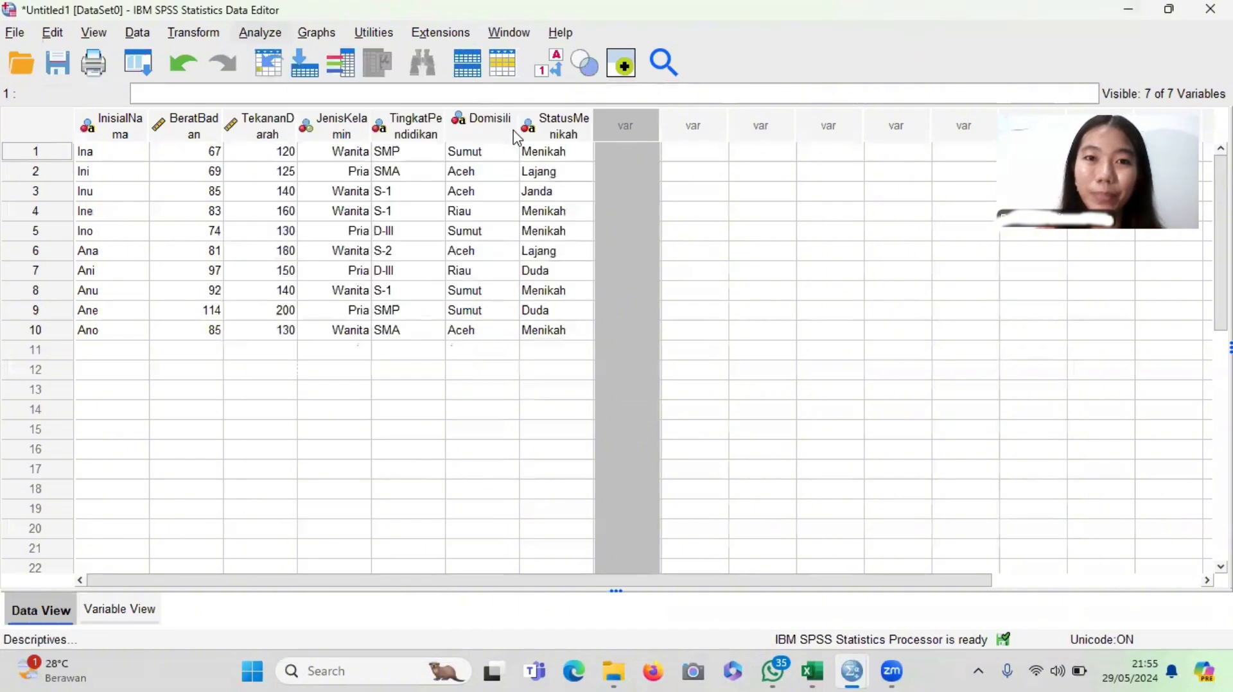
pyautogui.click(563, 324)
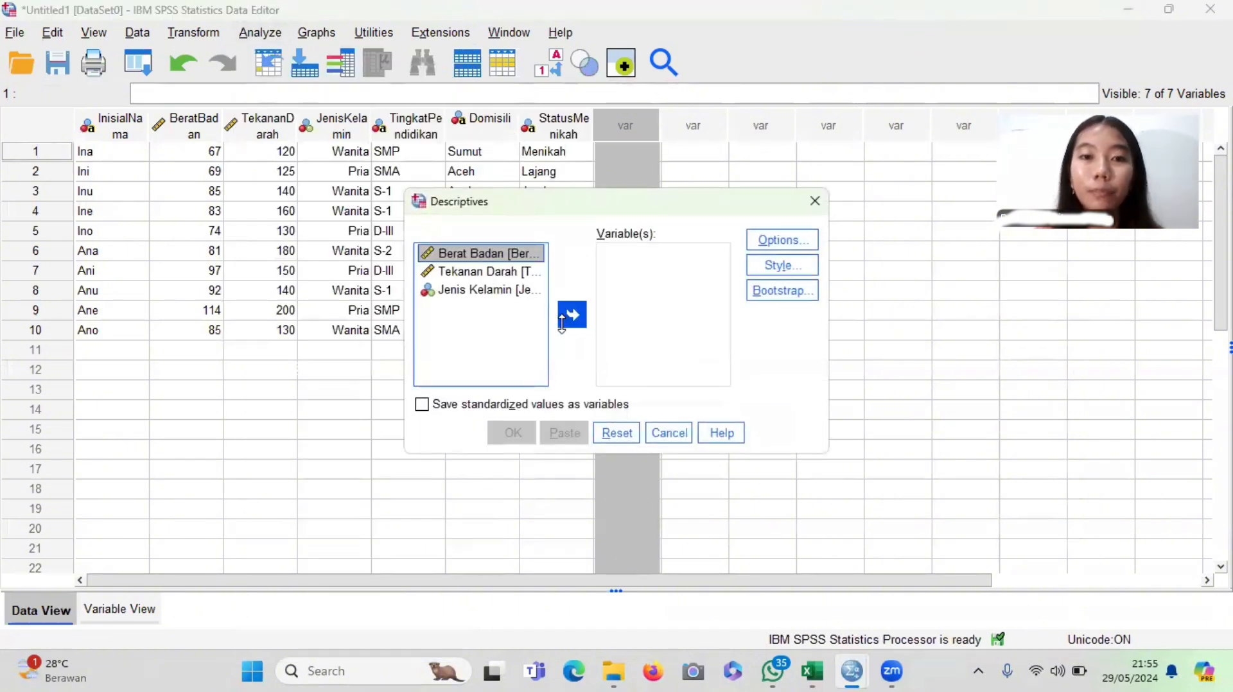
pyautogui.doubleClick(495, 253)
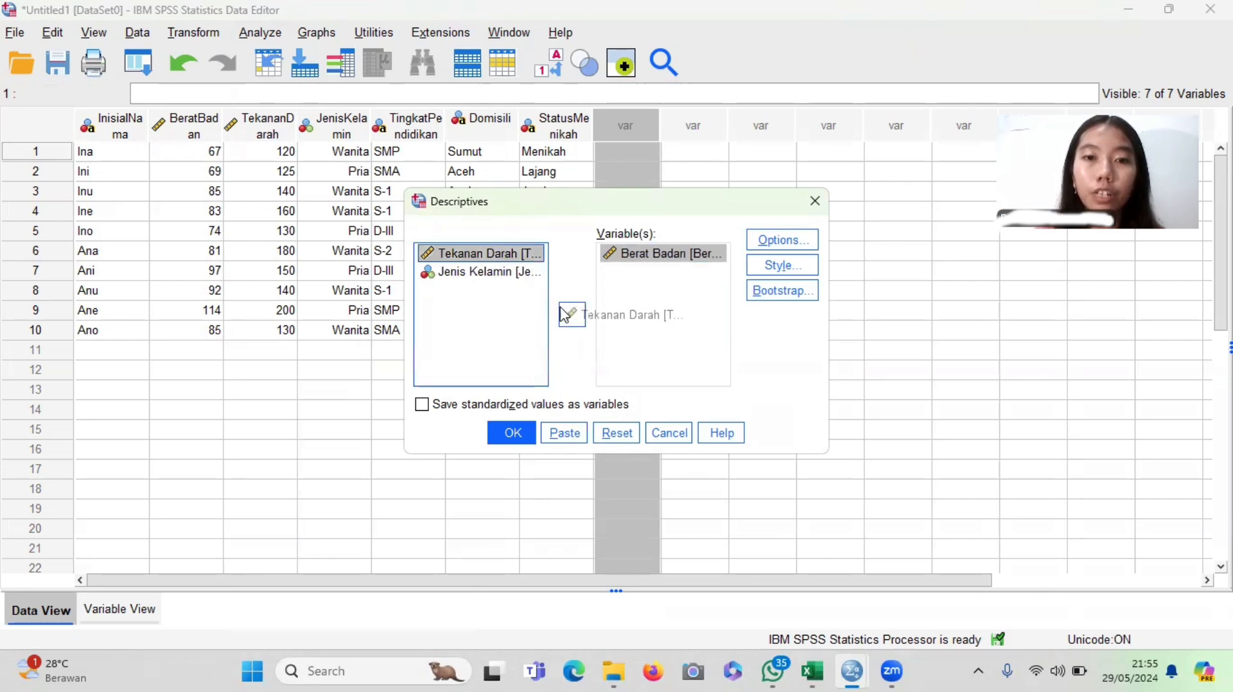
pyautogui.click(495, 253)
pyautogui.click(569, 314)
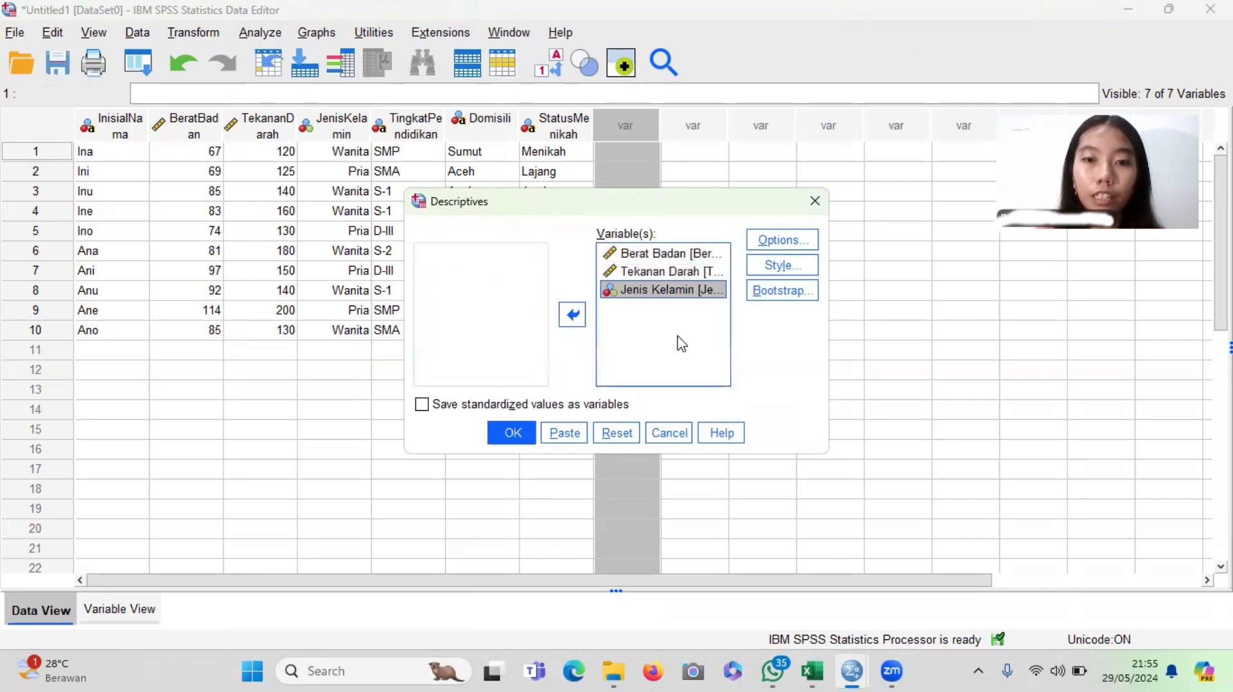
# Add Variance, Range, Kurtosis, Skewness and Sum to the Descriptives statistics and run the analysis
pyautogui.click(771, 237)
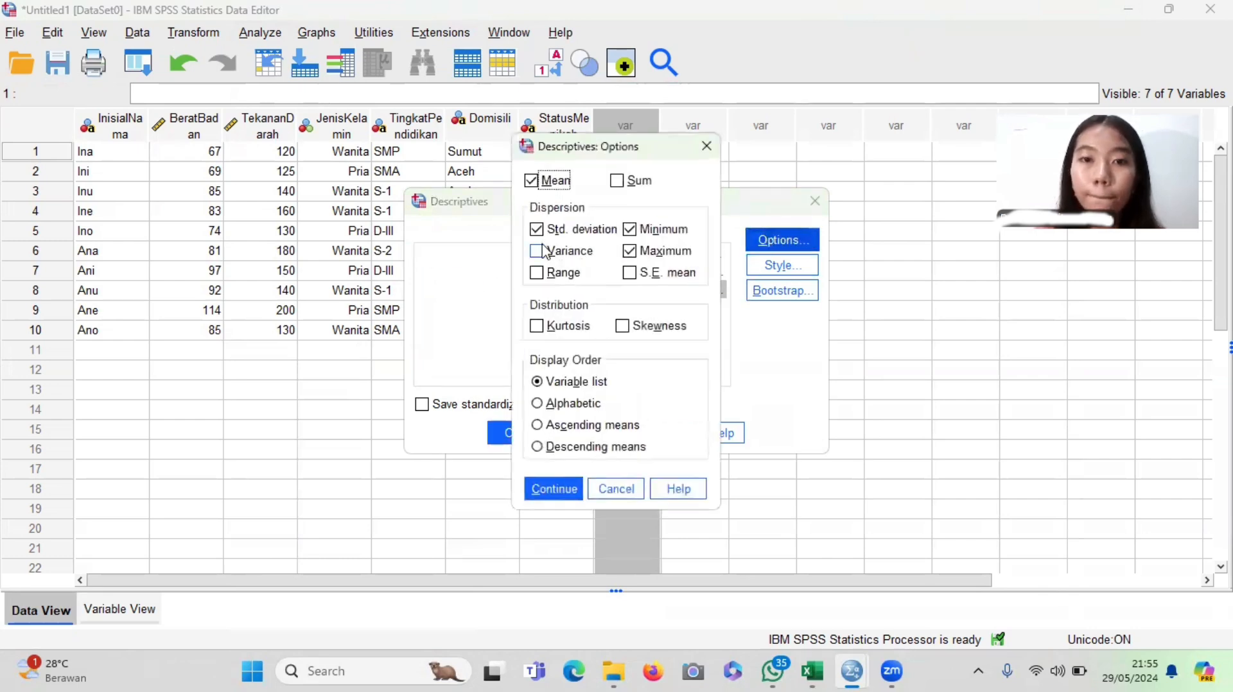
pyautogui.click(537, 251)
pyautogui.click(536, 272)
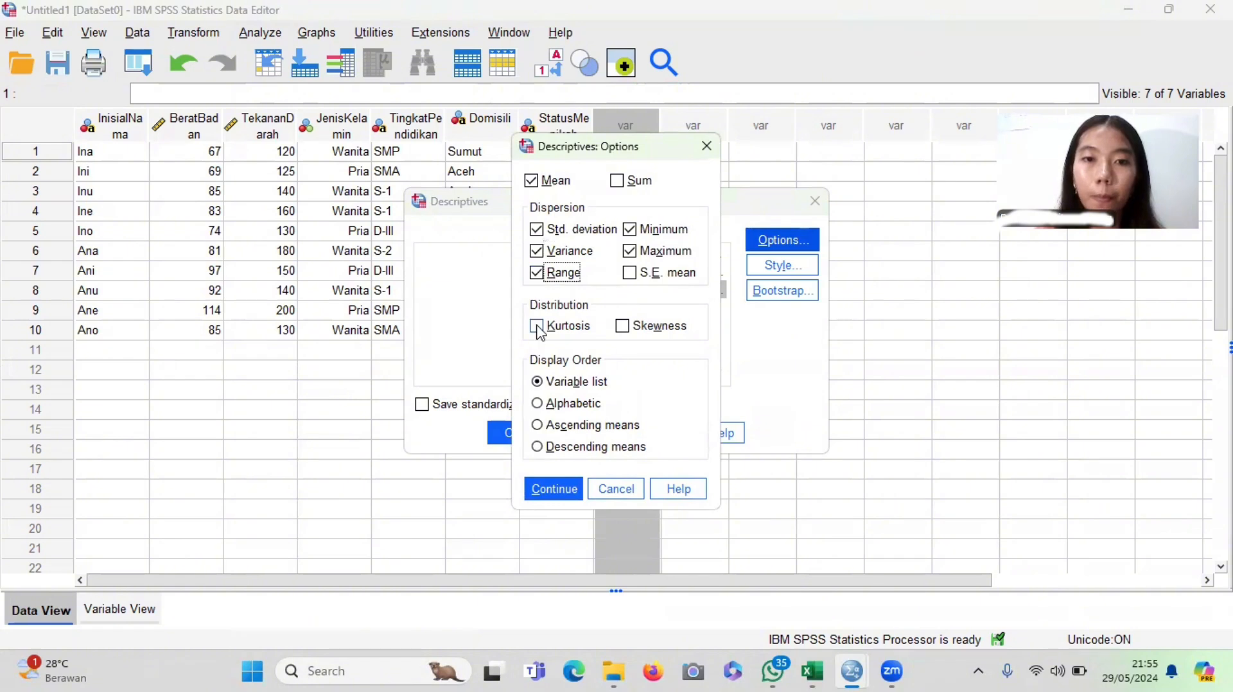
pyautogui.click(537, 326)
pyautogui.click(622, 326)
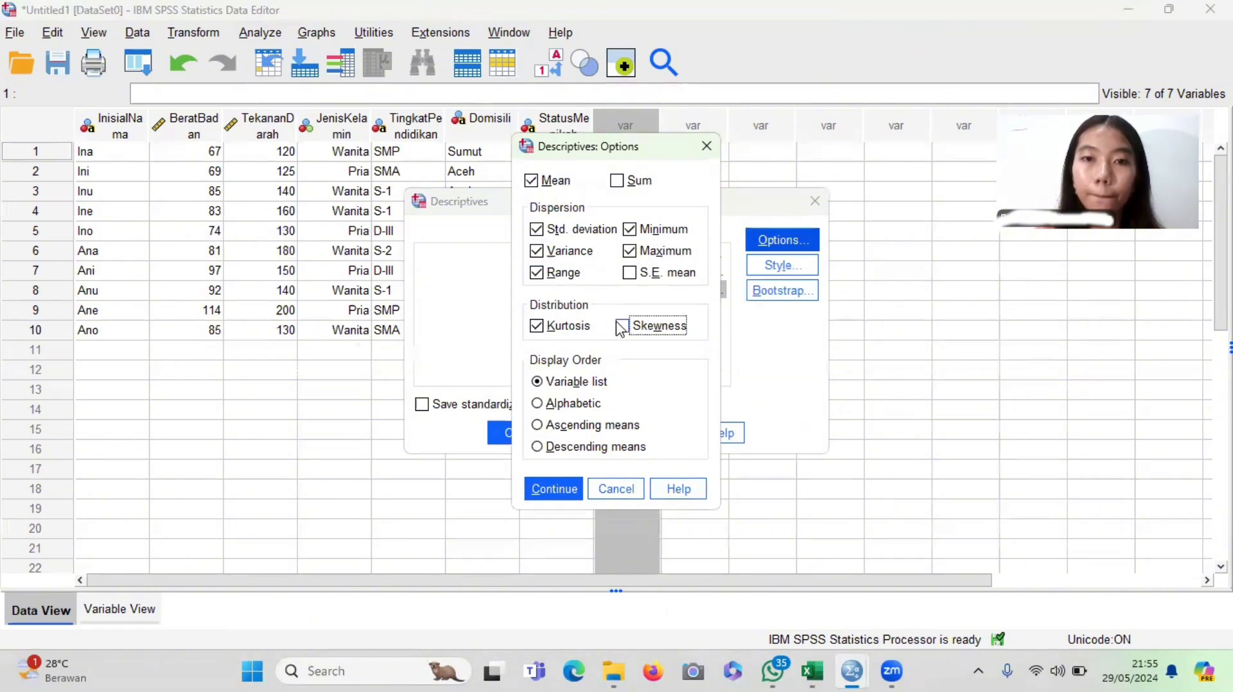
pyautogui.click(617, 181)
pyautogui.click(553, 489)
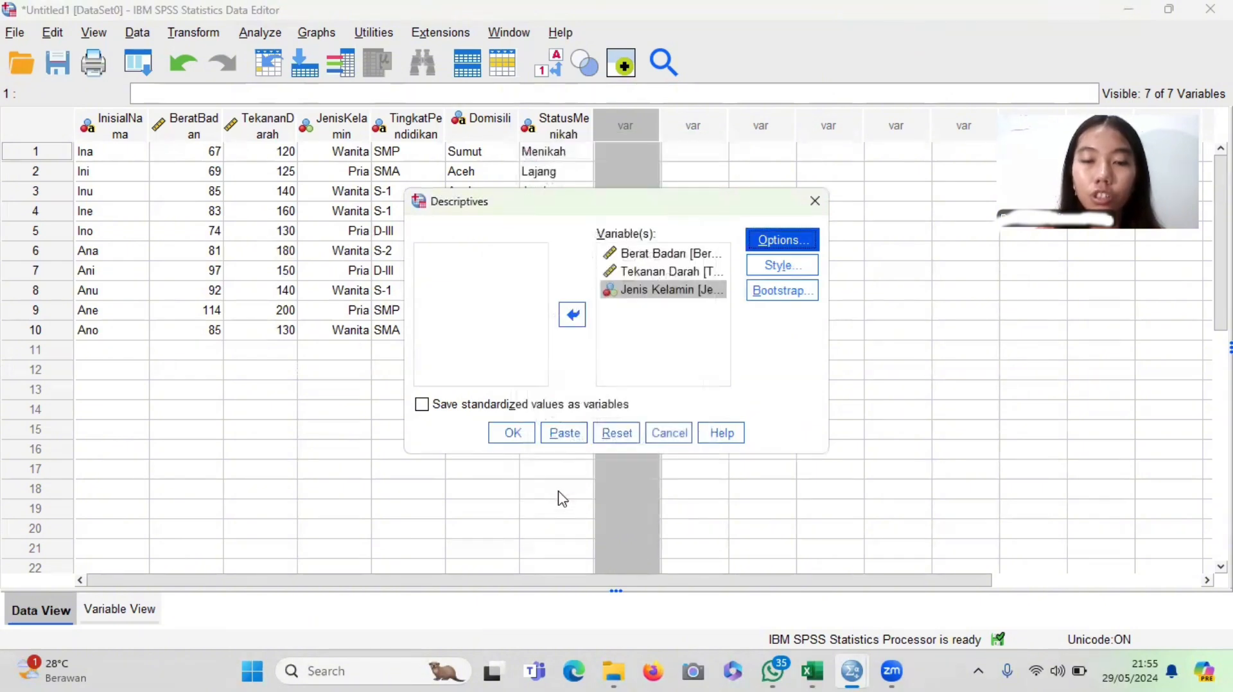
pyautogui.click(513, 434)
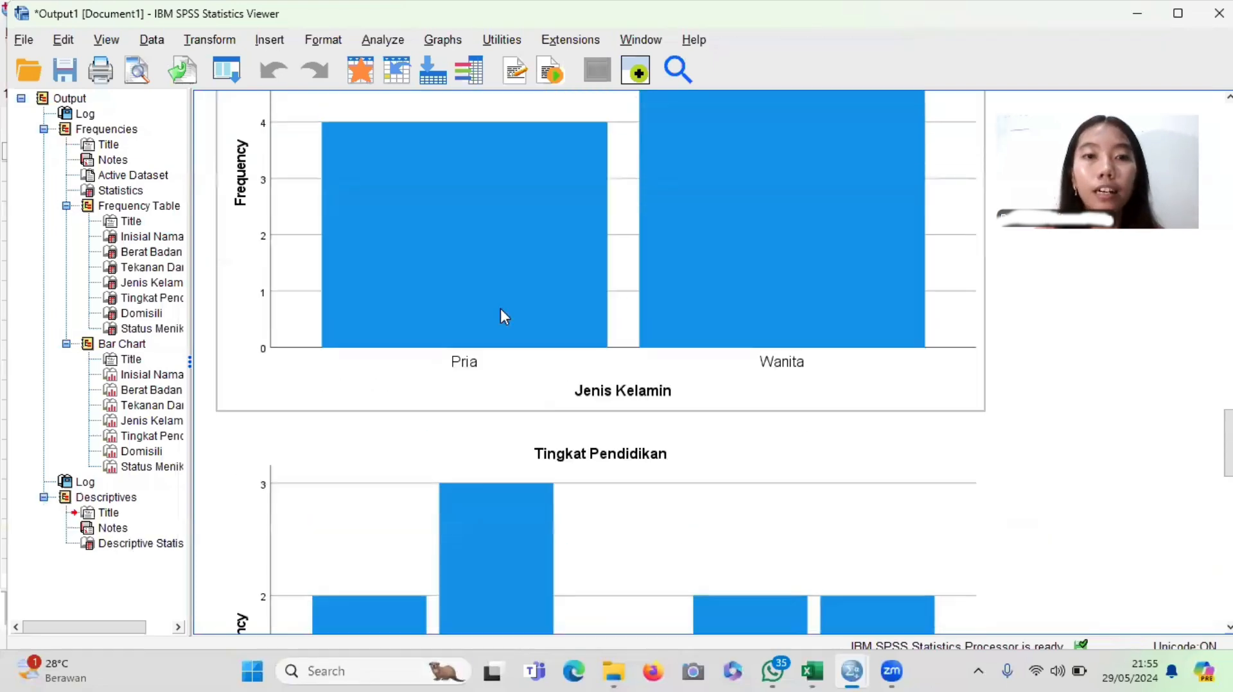
# Review the Frequencies output from the Statistics summary through the frequency tables of all variables, ending with Status Menikah
pyautogui.scroll(20, 499, 308)
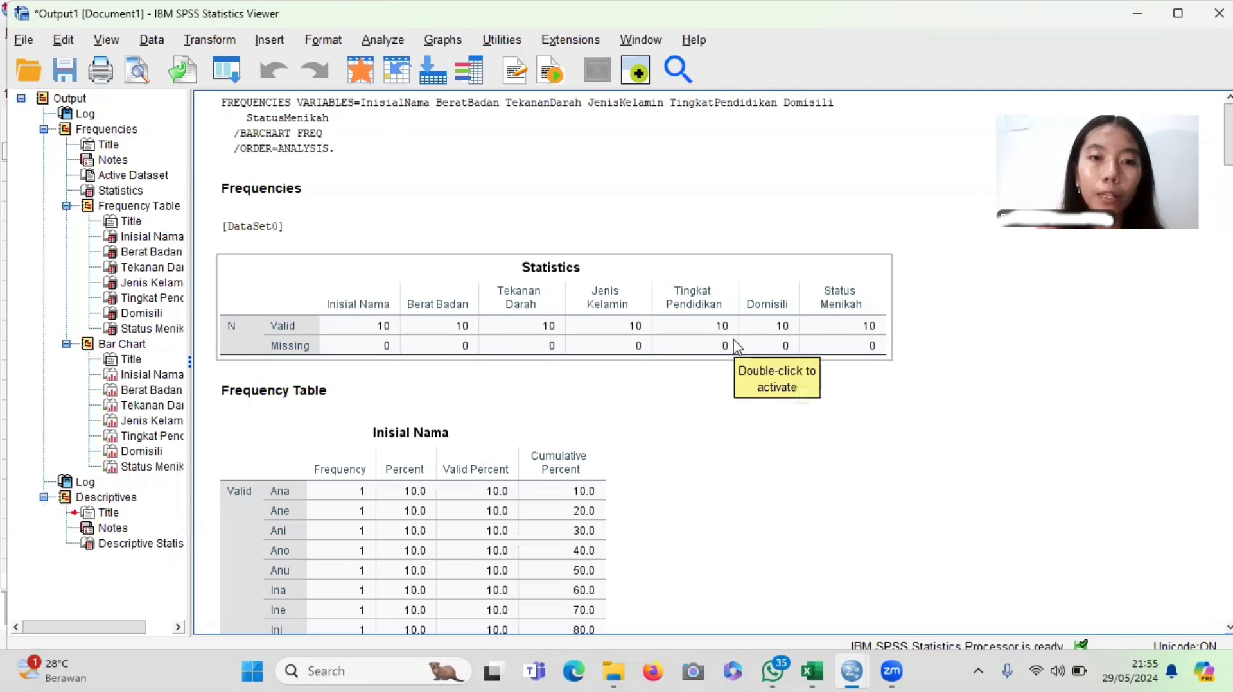
pyautogui.scroll(-3, 677, 372)
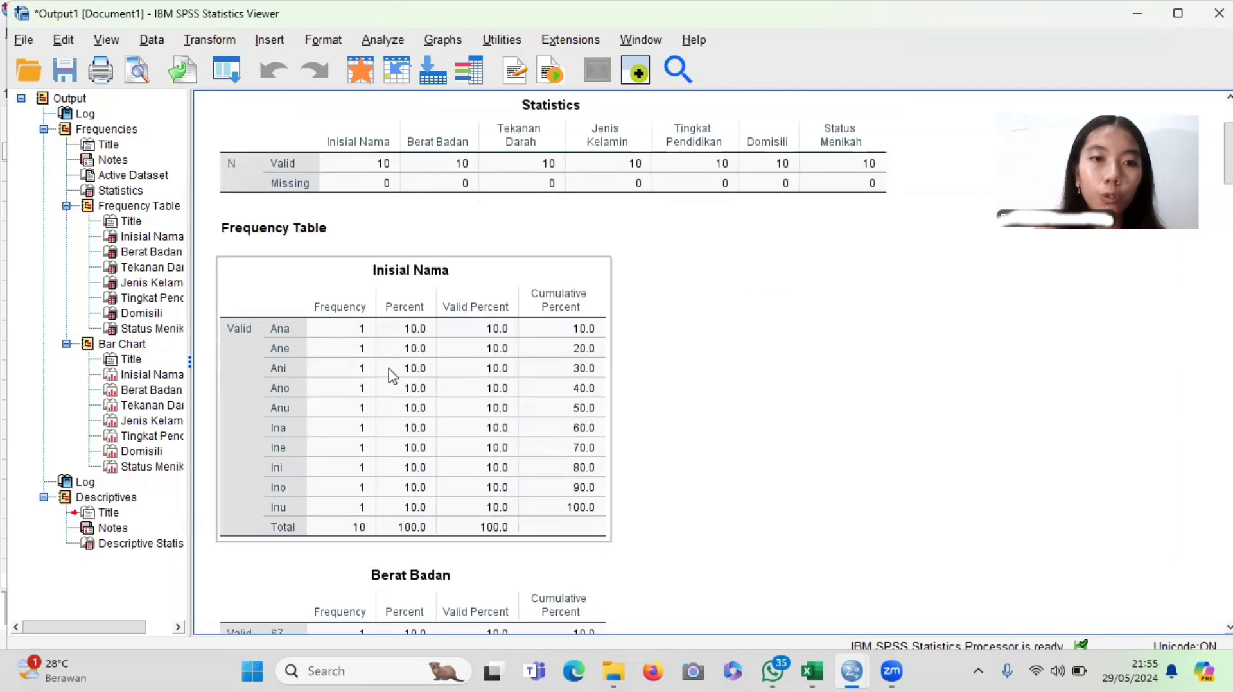
pyautogui.scroll(-3, 420, 385)
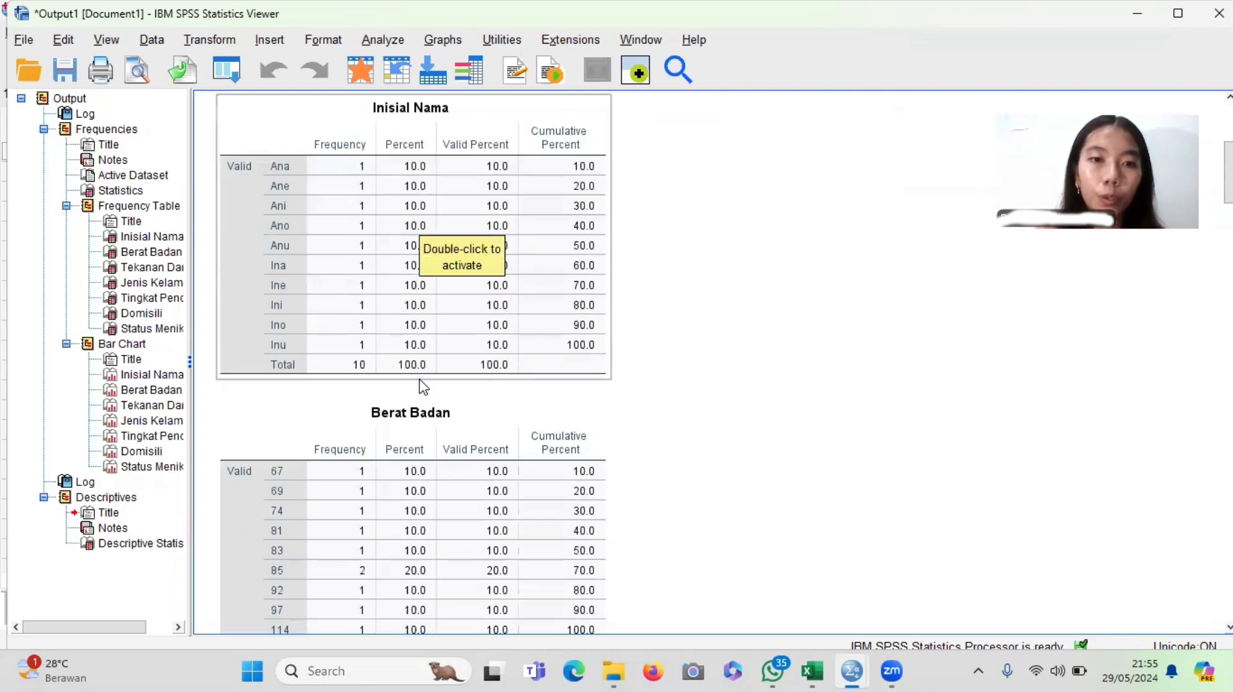
pyautogui.scroll(-3, 414, 315)
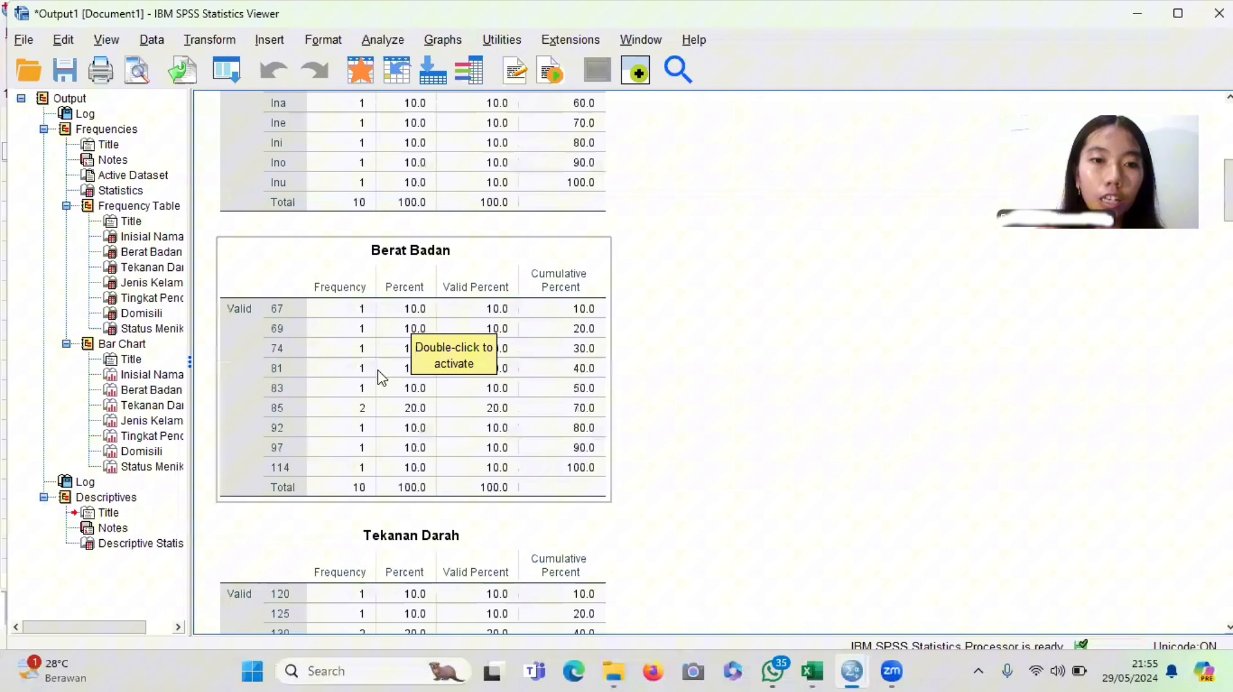
pyautogui.click(321, 415)
pyautogui.scroll(-5, 354, 414)
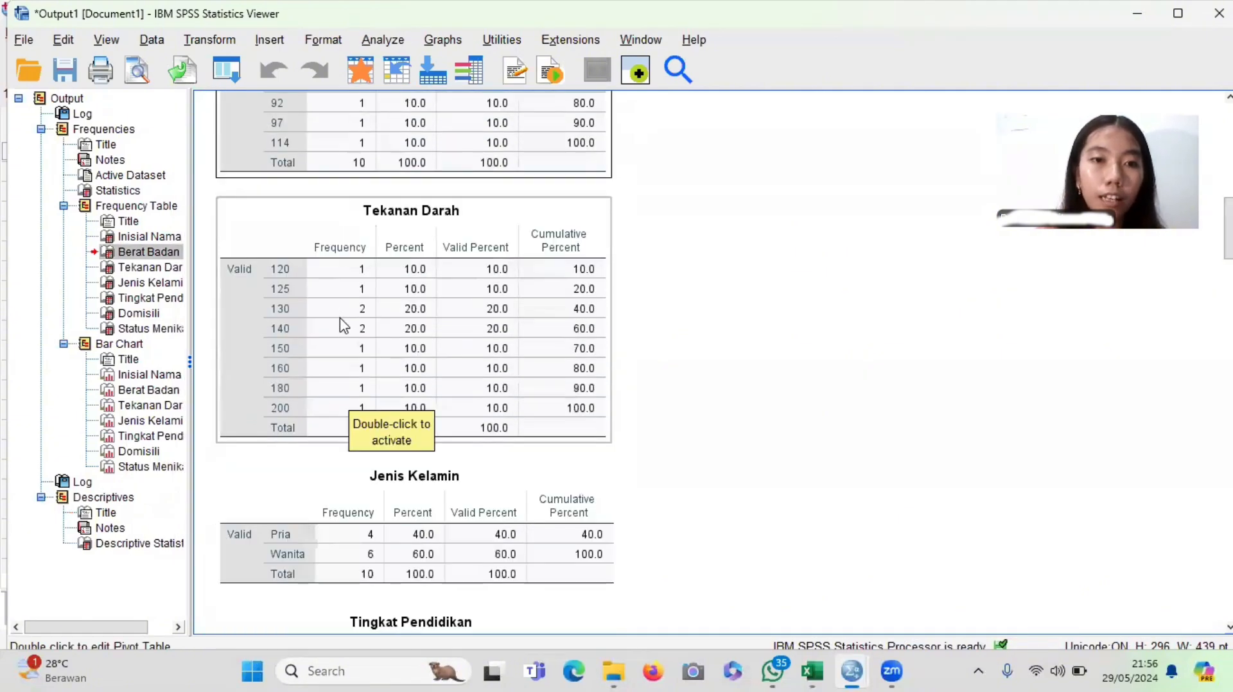
pyautogui.scroll(-3, 358, 361)
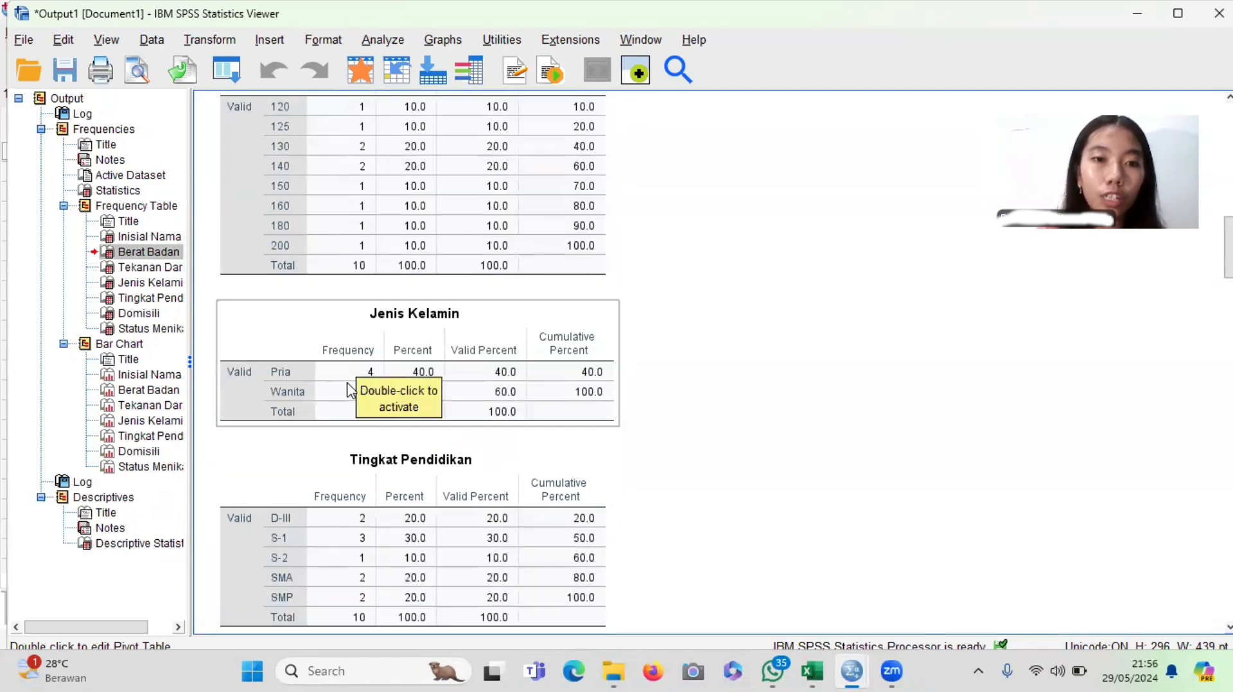
pyautogui.scroll(-2, 350, 403)
pyautogui.scroll(-2, 350, 404)
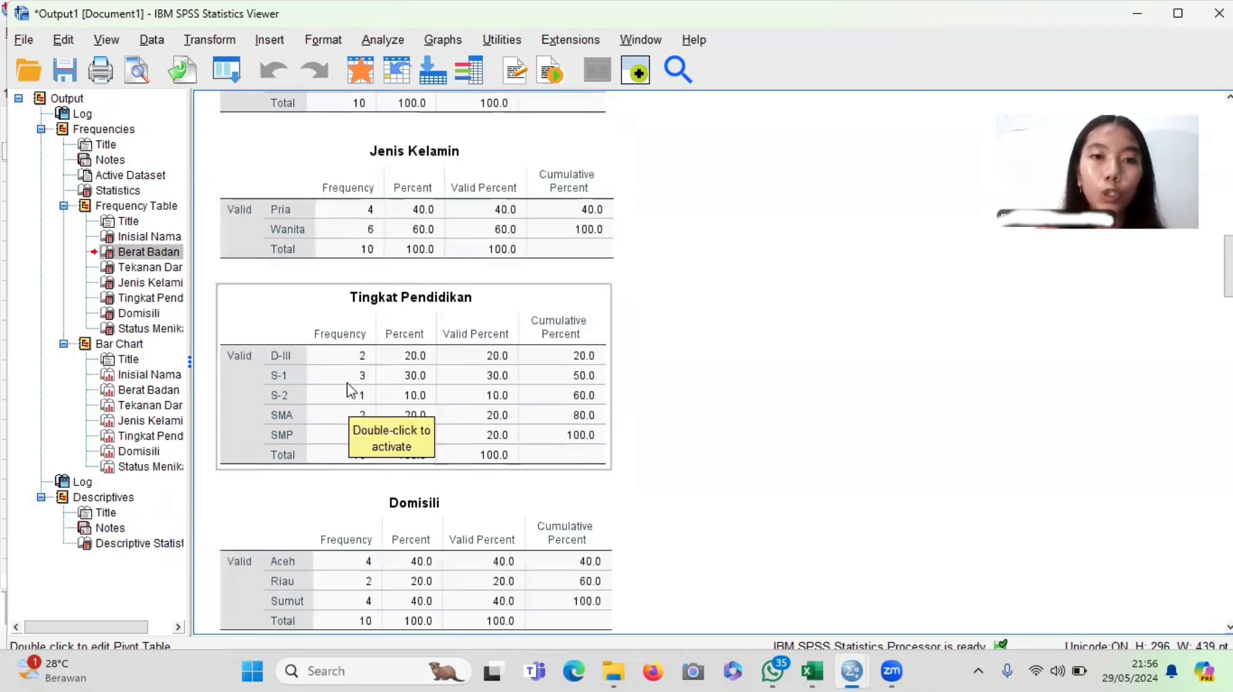
pyautogui.scroll(-2, 380, 406)
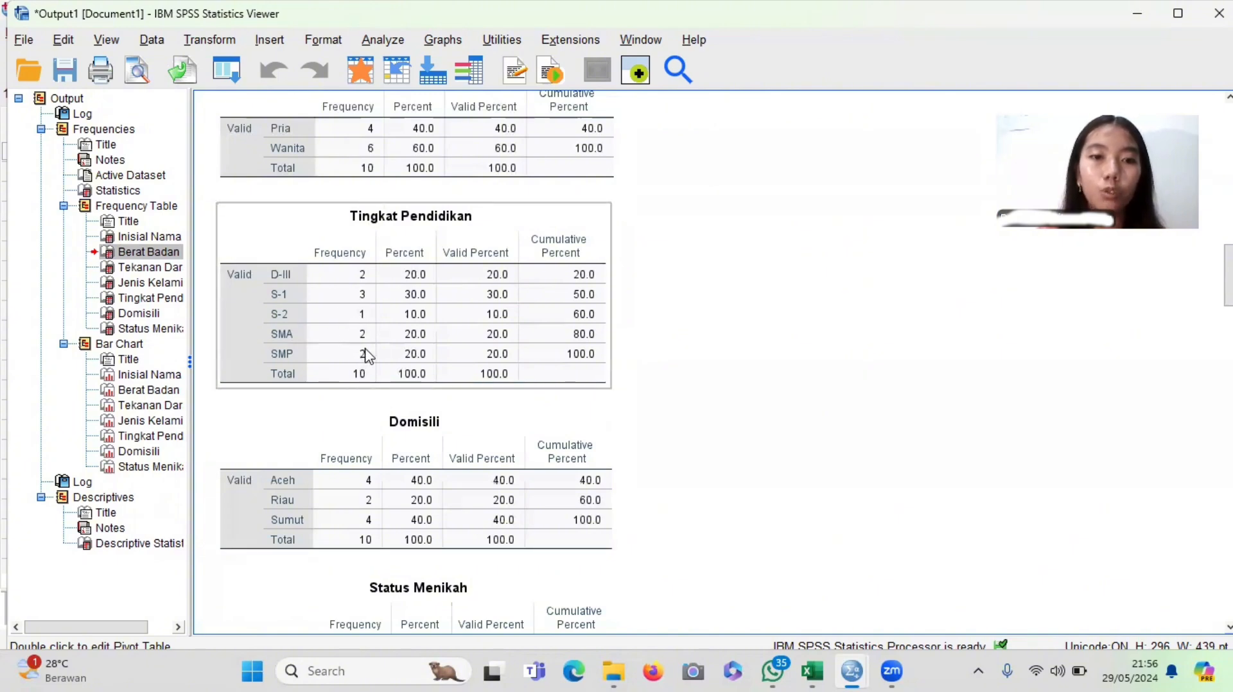
pyautogui.scroll(-2, 368, 355)
pyautogui.scroll(-2, 368, 355)
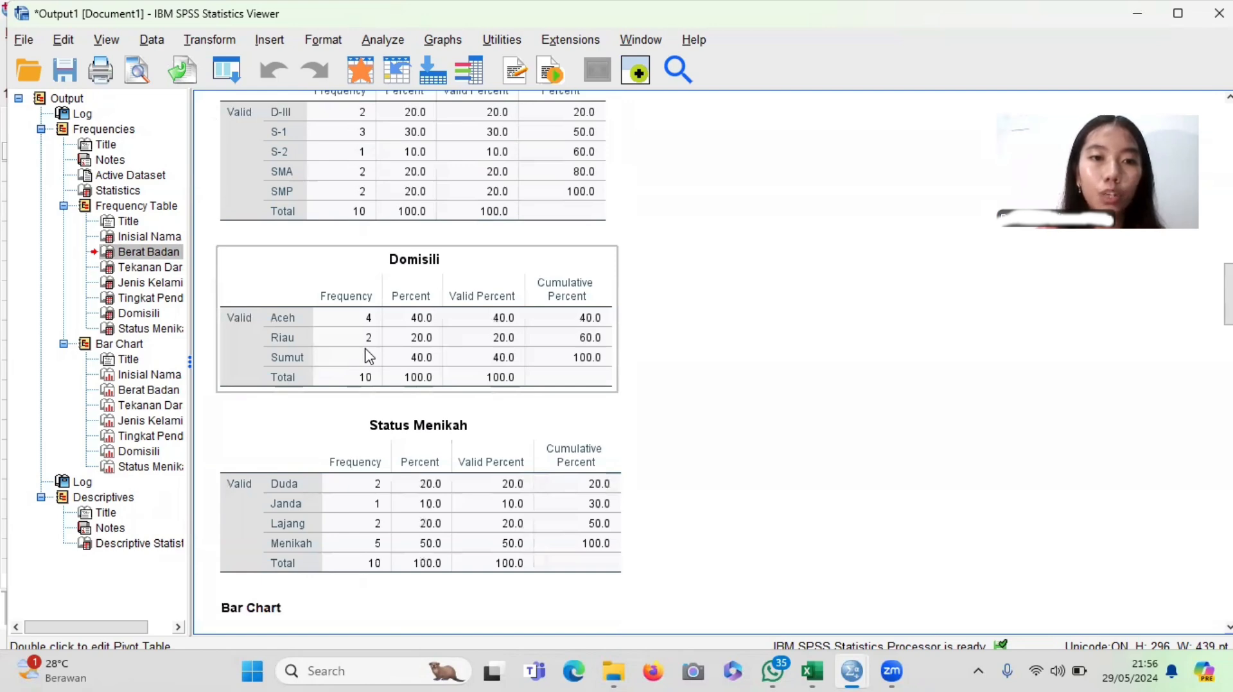
pyautogui.scroll(-4, 368, 355)
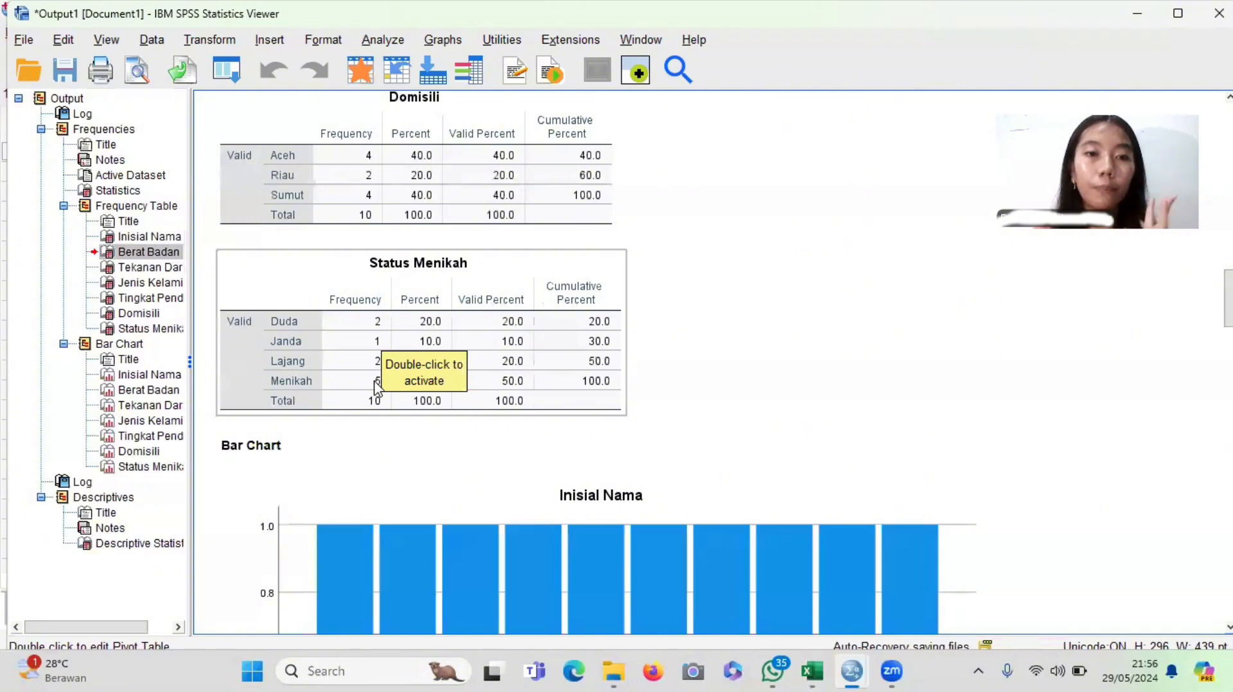
pyautogui.scroll(-2, 379, 389)
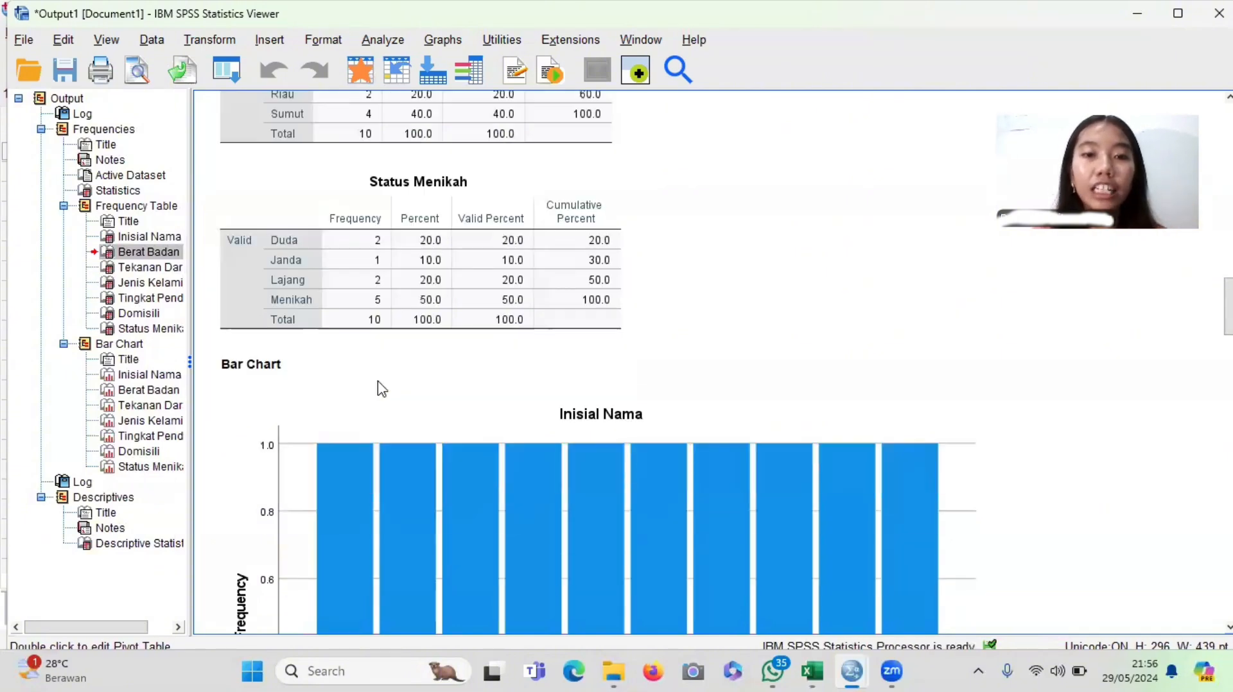
# Examine the bar charts from Inisial Nama to Status Menikah and the Descriptive Statistics table below them
pyautogui.scroll(-8, 379, 385)
pyautogui.scroll(2, 379, 386)
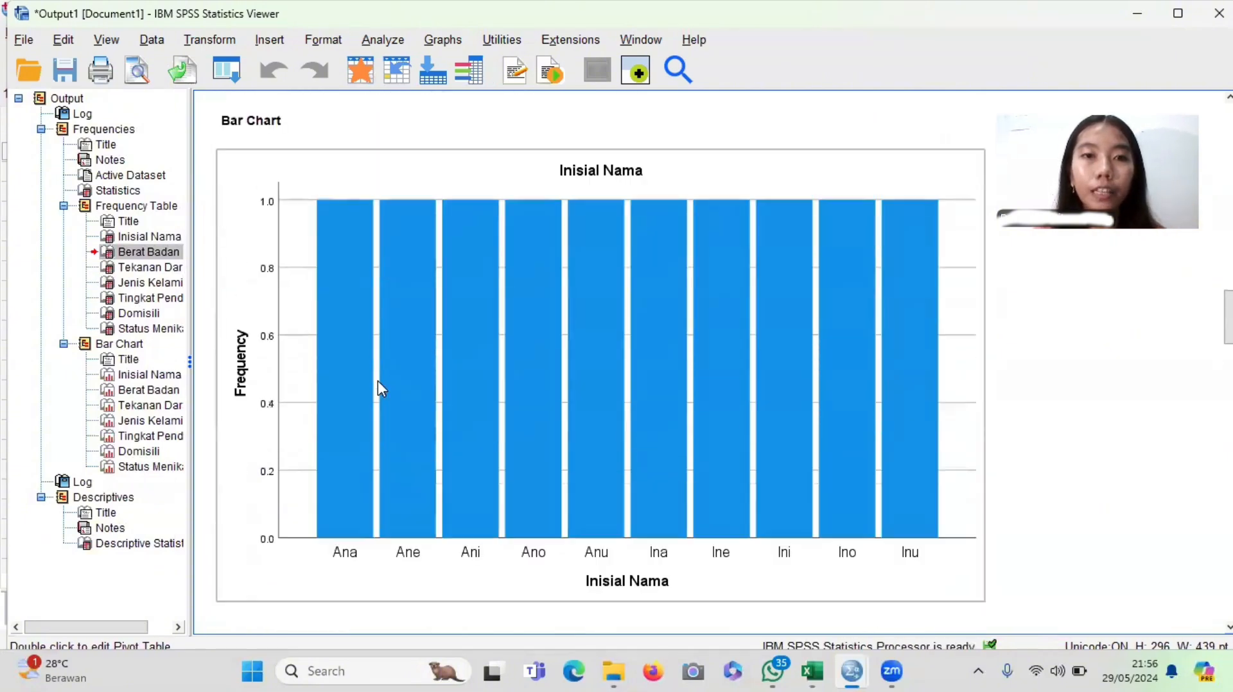
pyautogui.scroll(-4, 382, 389)
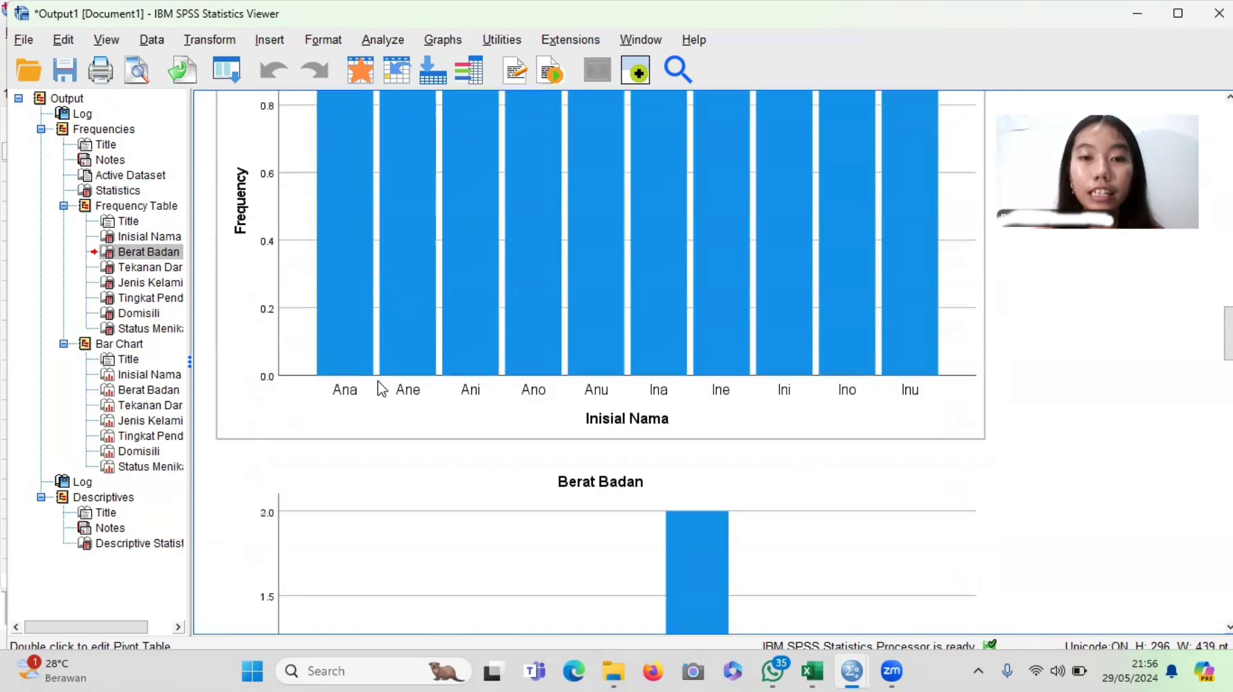
pyautogui.scroll(3, 382, 389)
pyautogui.scroll(-20, 382, 389)
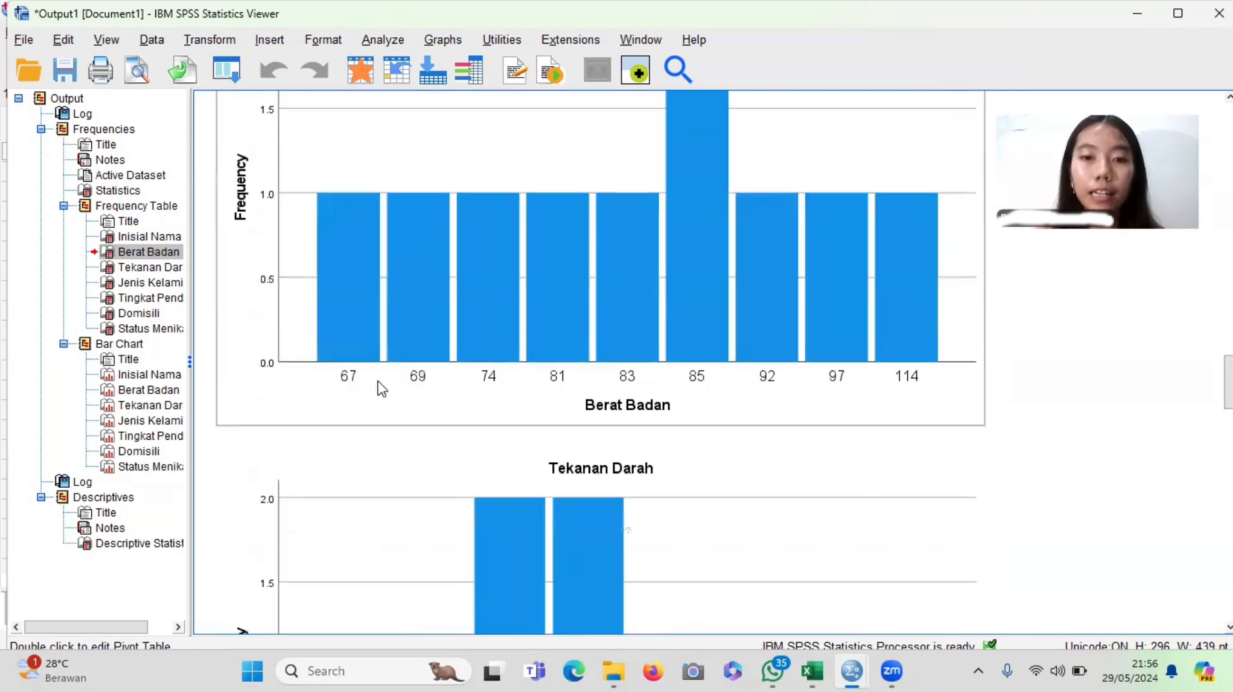
pyautogui.scroll(-20, 378, 383)
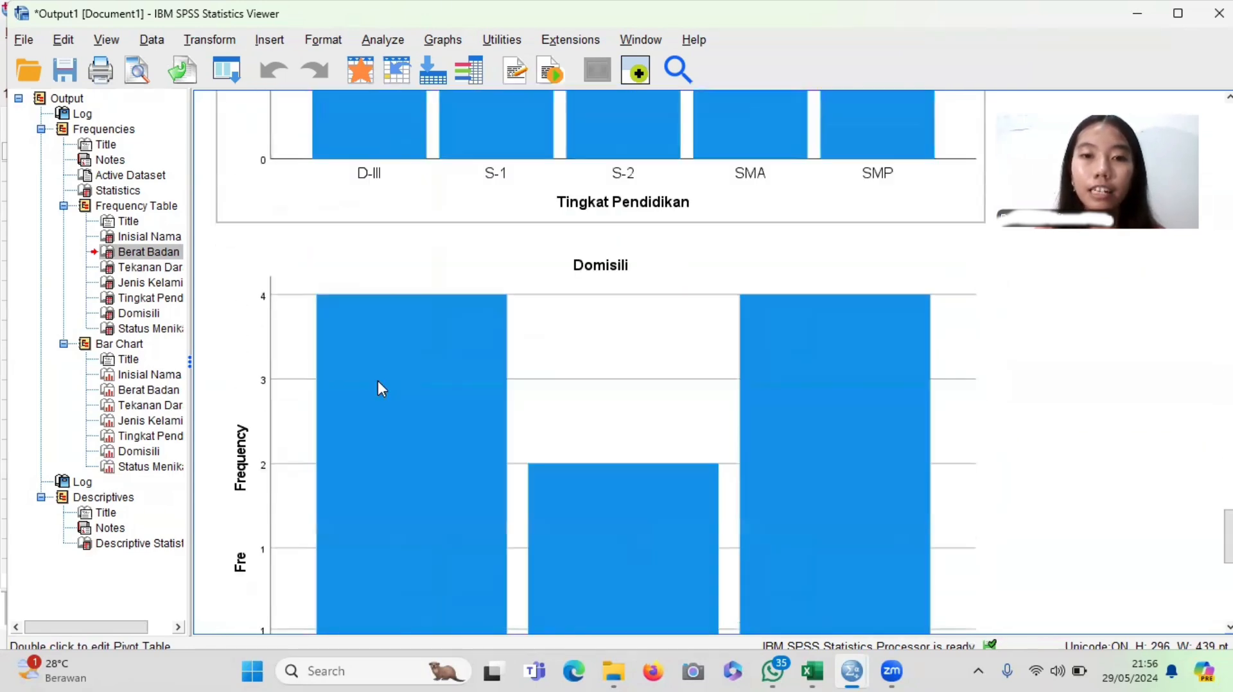
pyautogui.scroll(-15, 382, 390)
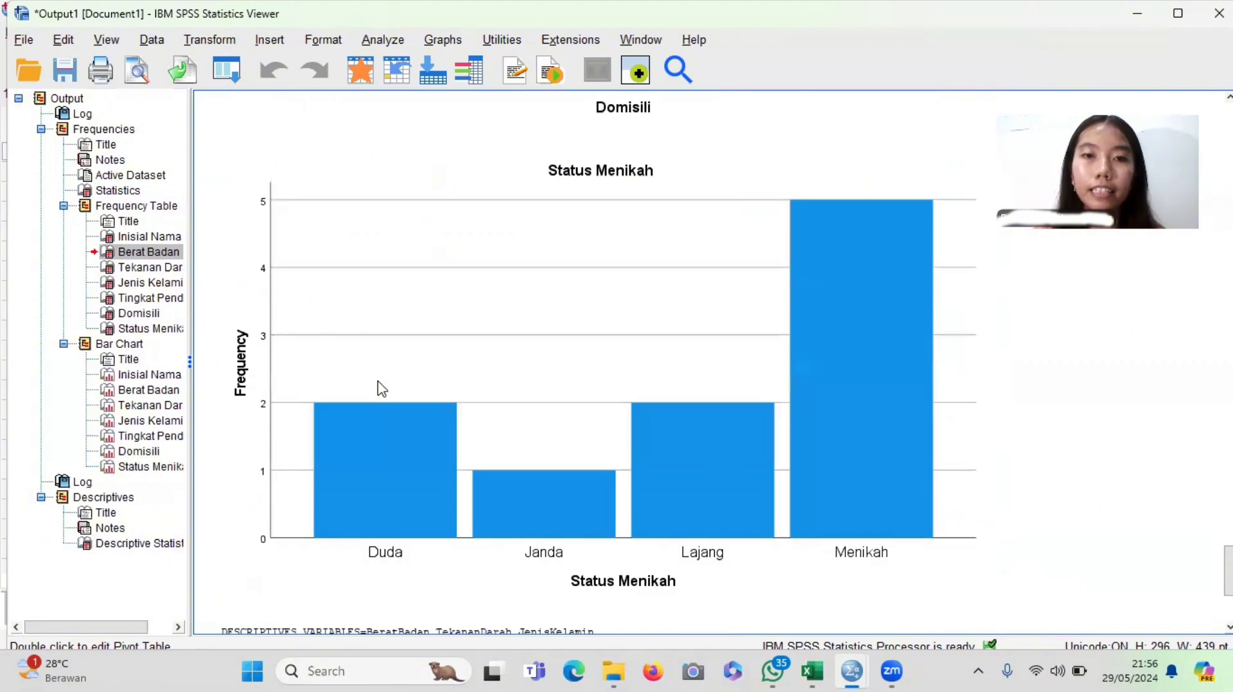
pyautogui.scroll(-8, 381, 389)
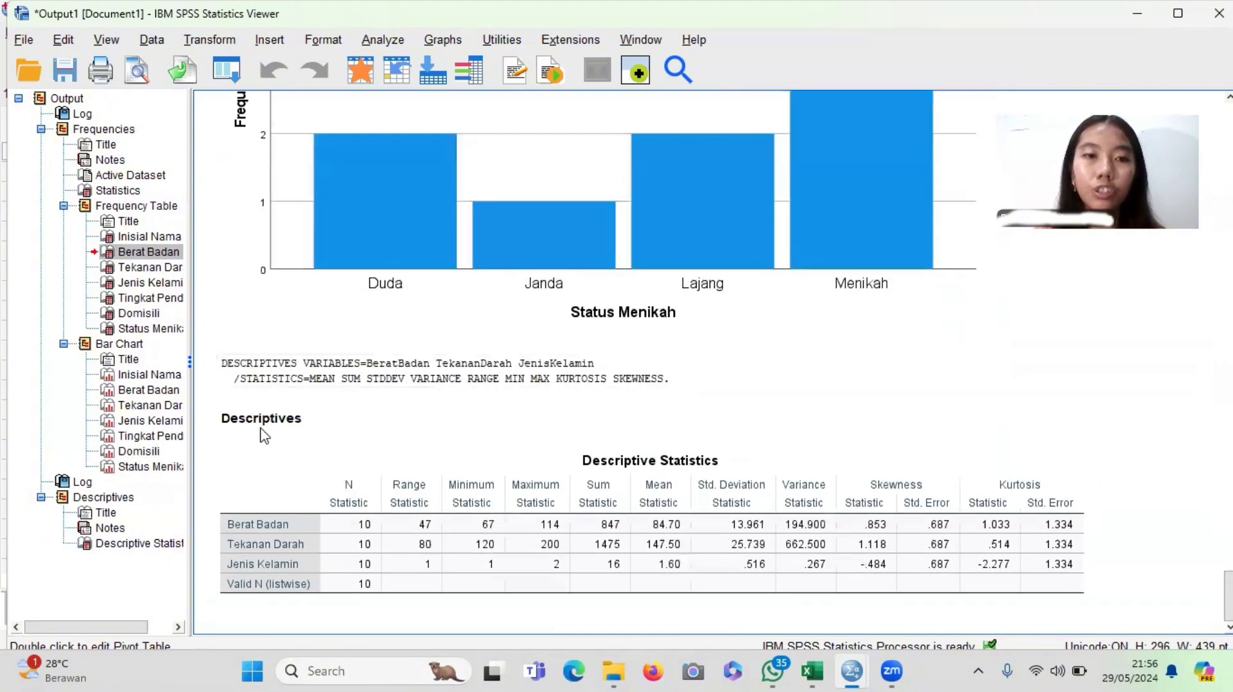